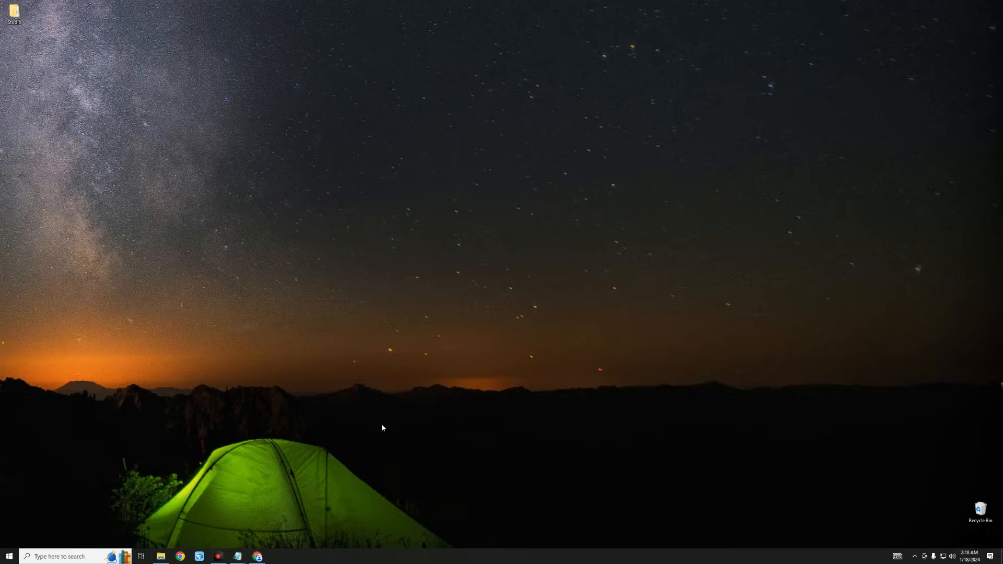
# - Launch Chrome maximized and search Google for 'vmware'
pyautogui.click(257, 556)
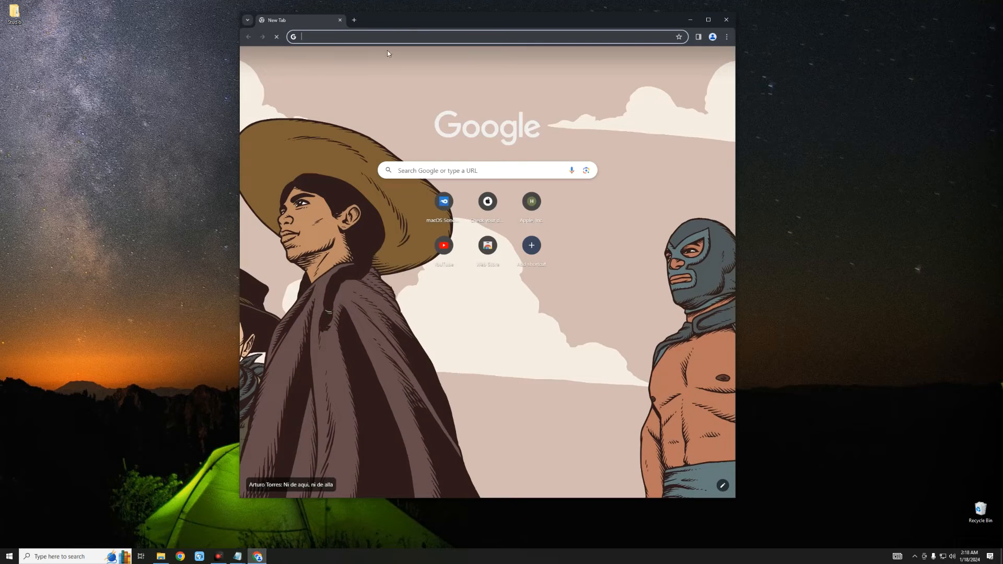
pyautogui.doubleClick(394, 21)
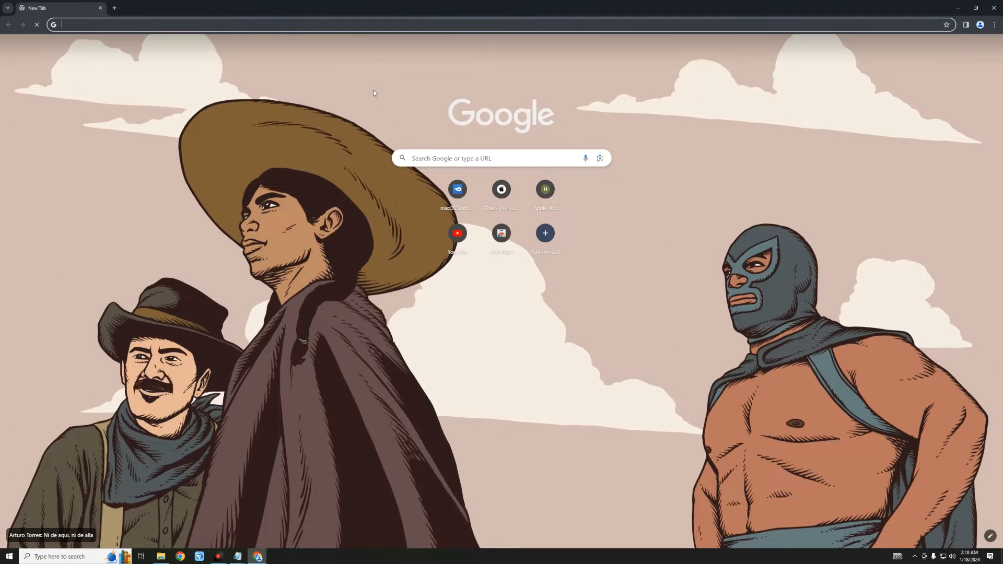
pyautogui.write('vmware')
pyautogui.press('Return')
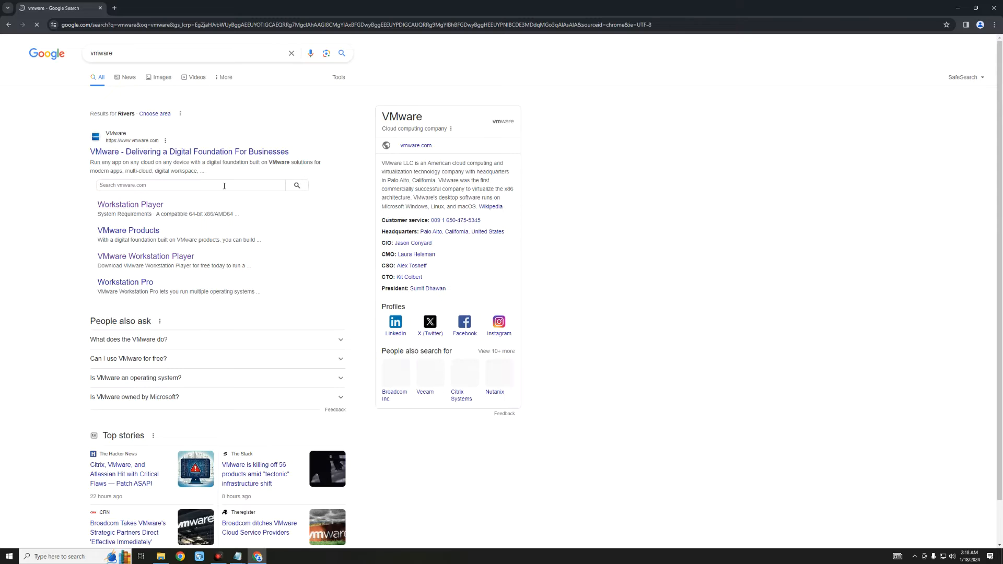
# - Go to vmware.com and open the Workstation Player product page from Products
pyautogui.click(161, 152)
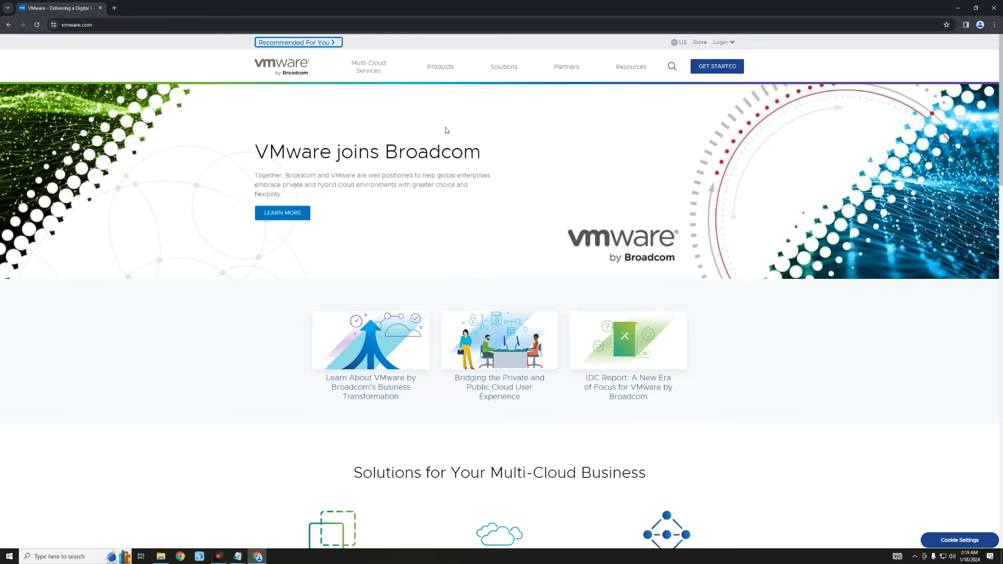
pyautogui.click(440, 67)
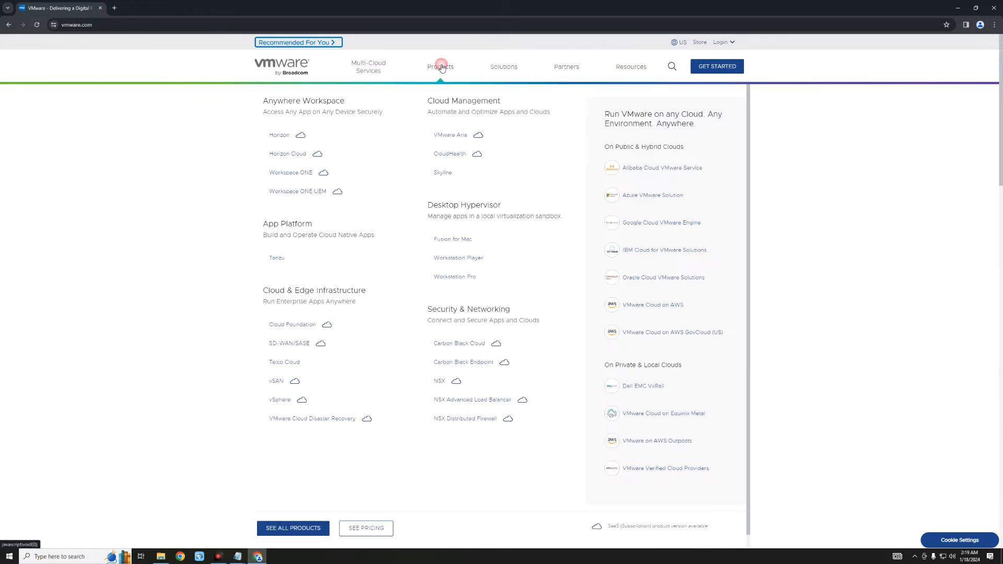
pyautogui.click(477, 261)
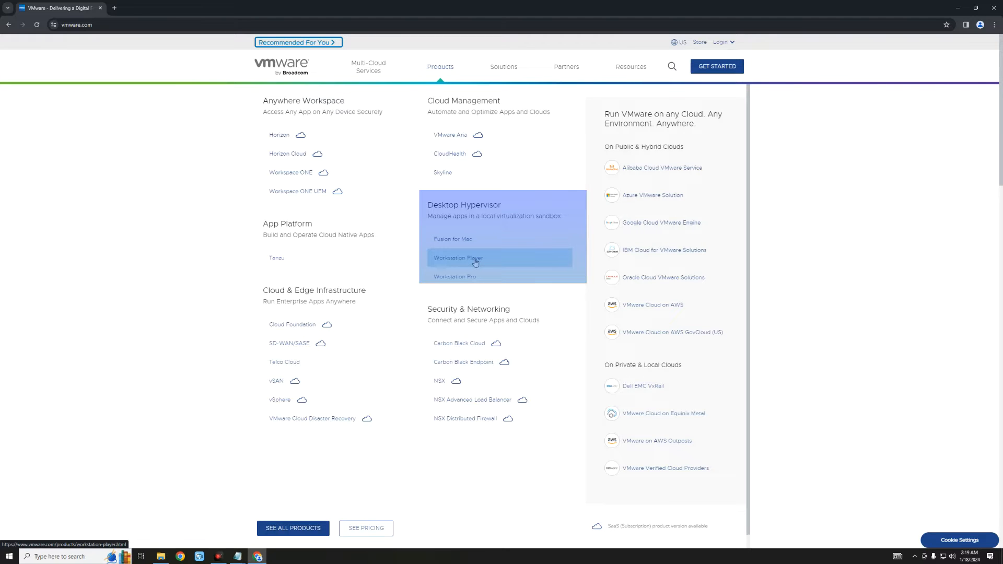
pyautogui.click(476, 260)
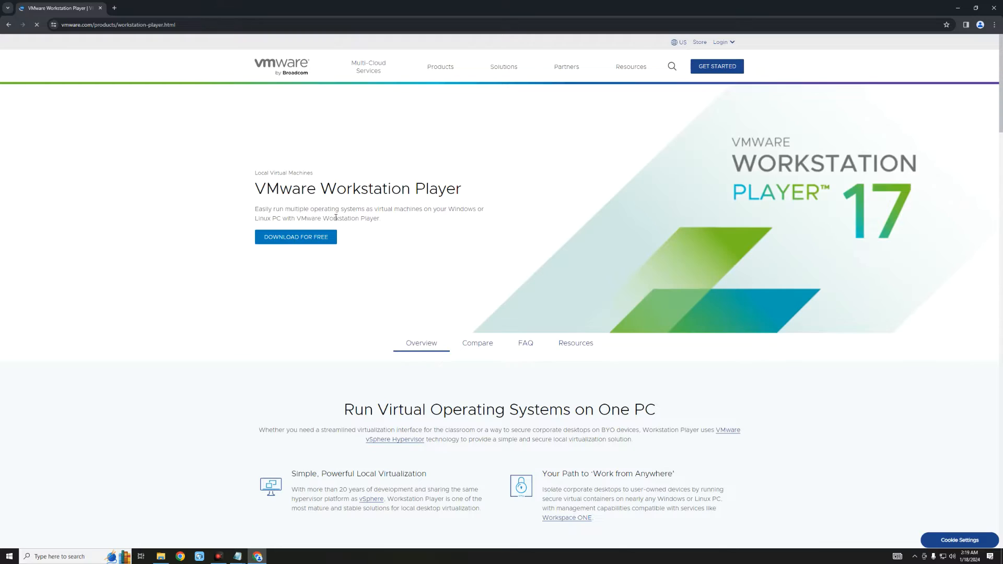
# - Download the Windows 64-bit installer of Workstation Player 17.5.0 from Customer Connect
pyautogui.click(295, 237)
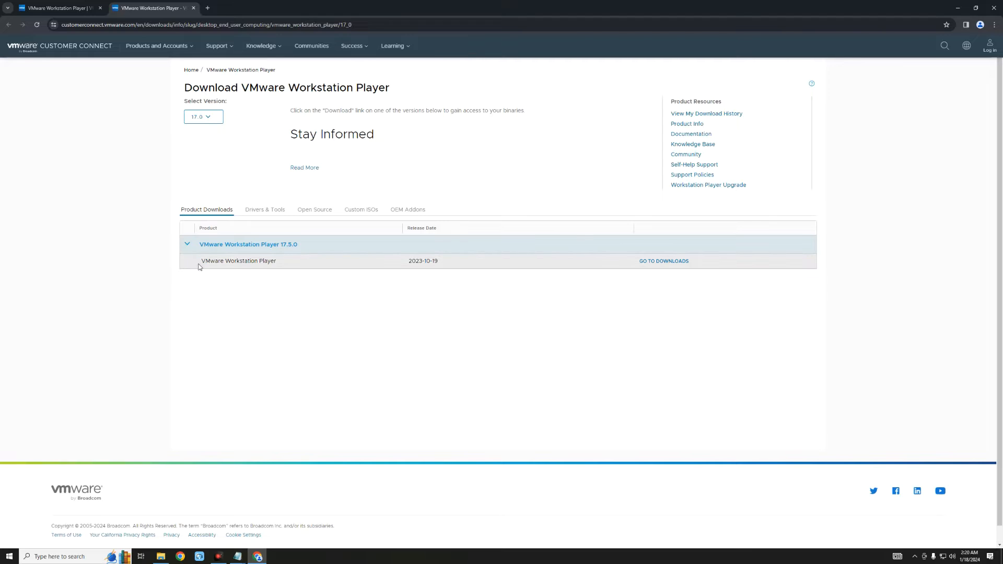
pyautogui.click(297, 269)
pyautogui.click(664, 261)
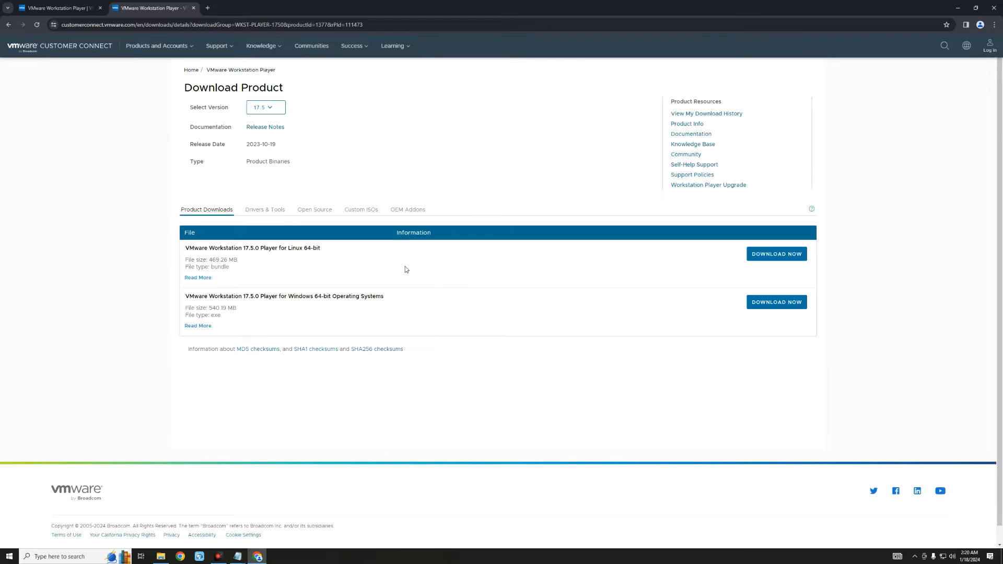
pyautogui.moveTo(191, 245); pyautogui.dragTo(332, 247)
pyautogui.moveTo(178, 296); pyautogui.dragTo(393, 299)
pyautogui.click(390, 300)
pyautogui.click(771, 305)
# - Search Google for 'auto unlocker' in a new tab
pyautogui.hotkey('ctrl', 't')
pyautogui.write('auto unlocker')
pyautogui.press('Return')
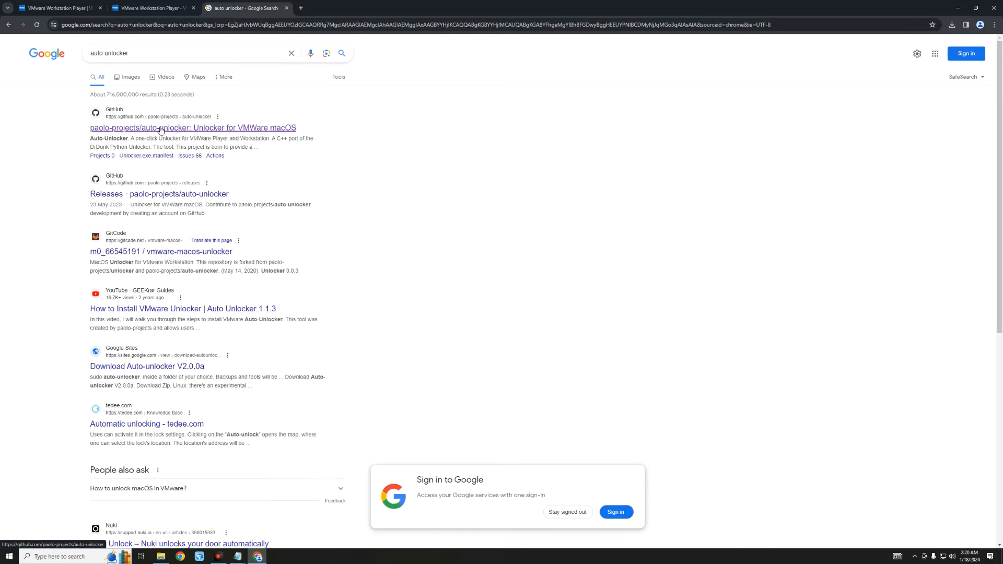
# - Download Unlocker-v2.0.1-x64.zip from the paolo-projects/auto-unlocker v2.0.1 release assets
pyautogui.click(160, 130)
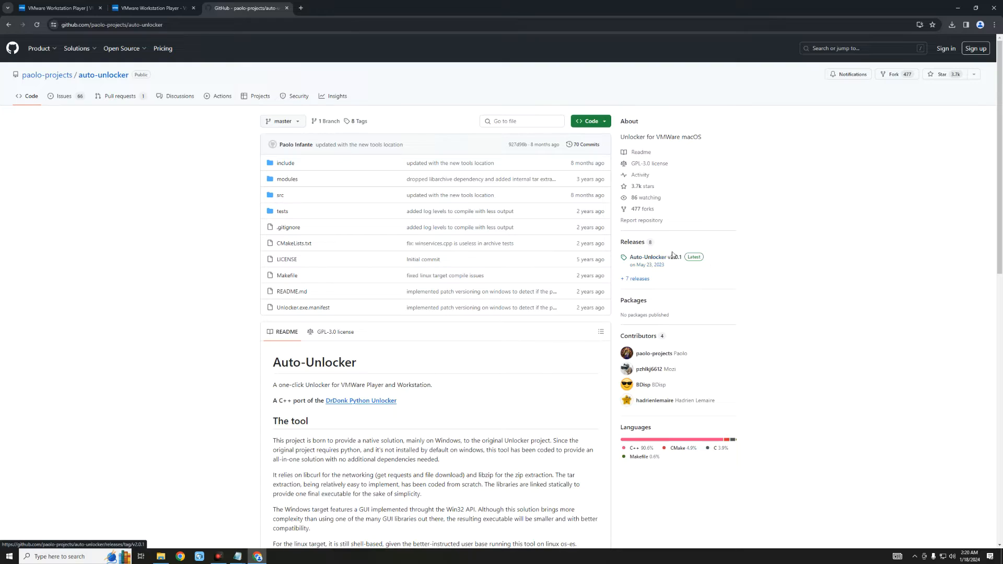
pyautogui.click(647, 259)
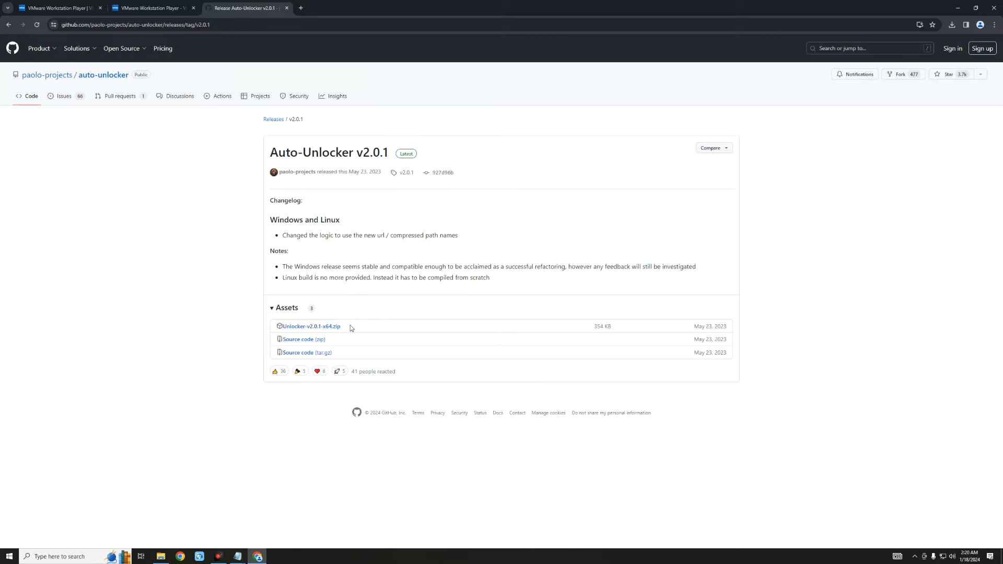
pyautogui.moveTo(354, 329); pyautogui.dragTo(270, 324)
pyautogui.click(366, 321)
pyautogui.click(334, 327)
# - Load the pasted MediaFire link for the 14.65GB macOS Ventura ISO in a new tab, then close Chrome
pyautogui.click(301, 8)
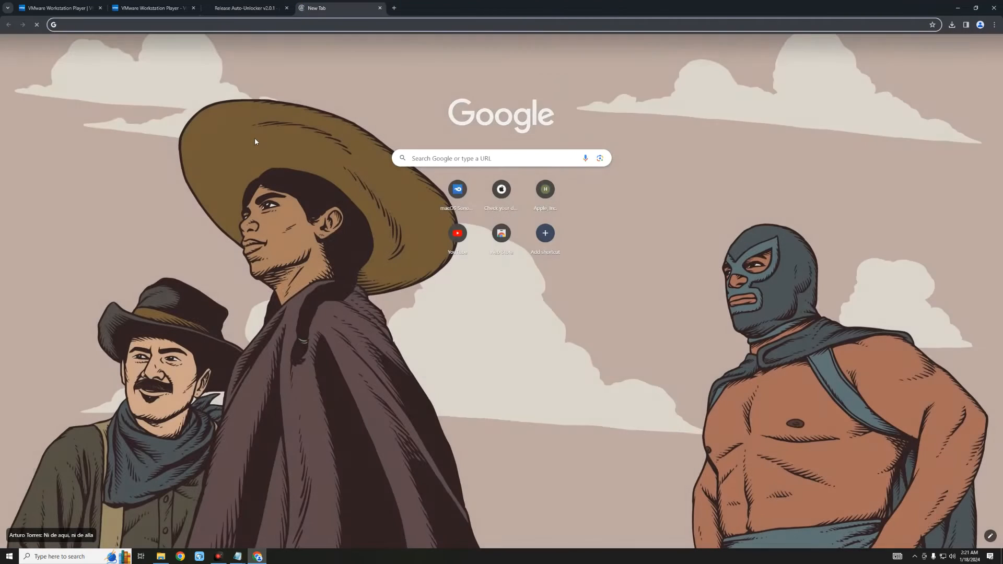
pyautogui.write('https://www.mediafire.com/file/dcji26zay7s3p8r/macOS+Ventura+ISO+for+VM+by+techrechard.com.iso/file')
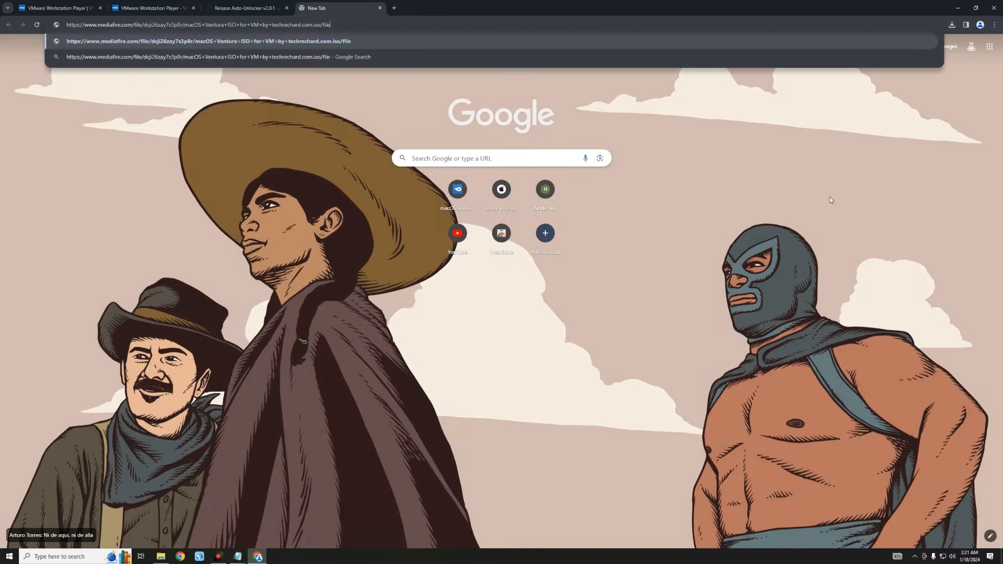
pyautogui.press('Return')
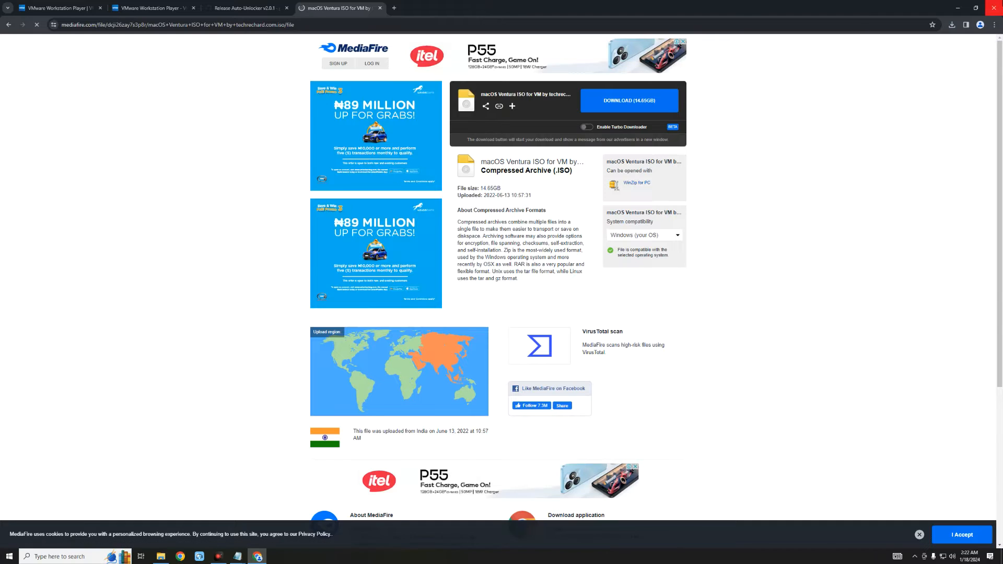
pyautogui.click(993, 8)
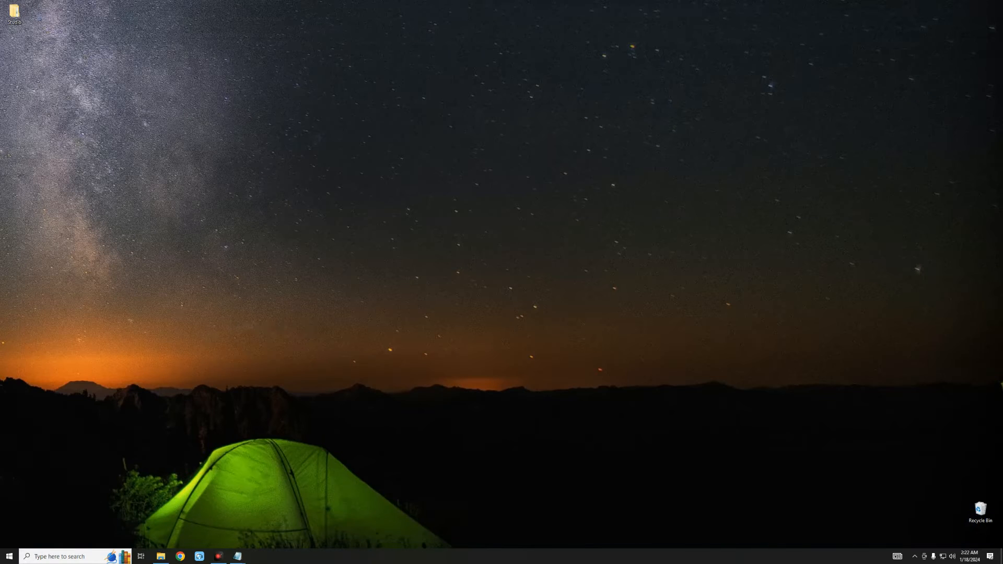
# - Open Downloads and check the Ventura ISO, VMware installer, Unlocker archive and smbios files
pyautogui.click(161, 557)
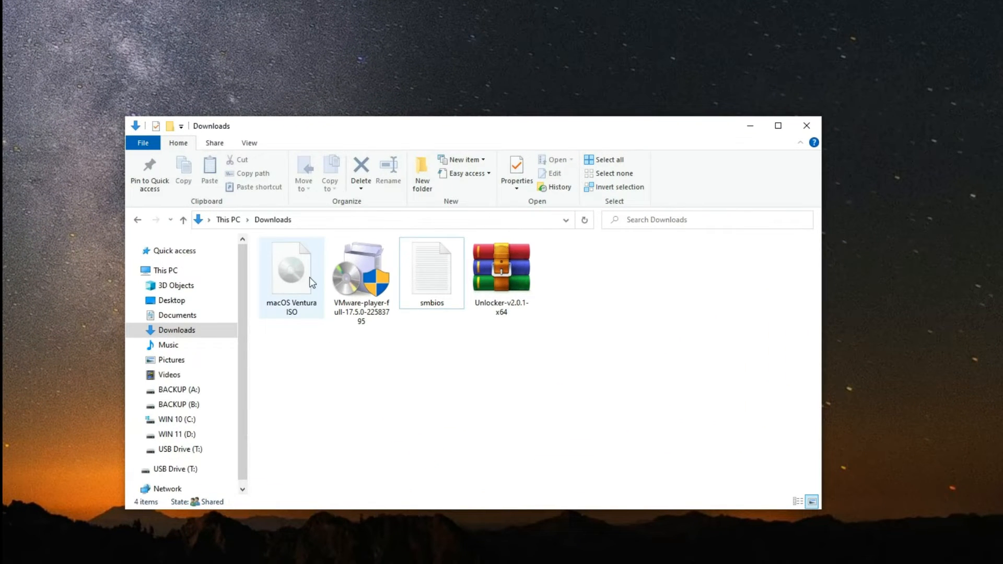
pyautogui.click(309, 277)
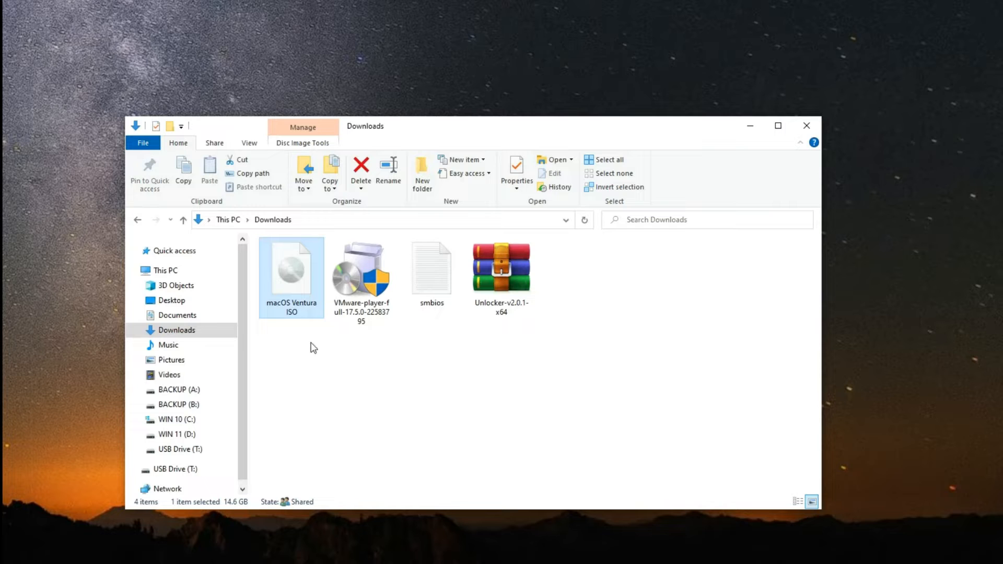
pyautogui.click(364, 270)
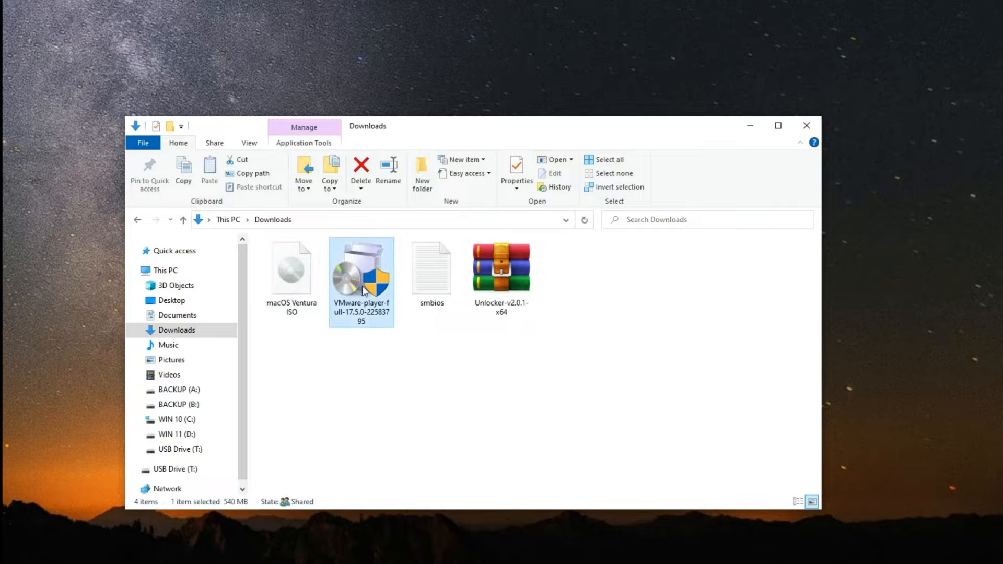
pyautogui.click(485, 277)
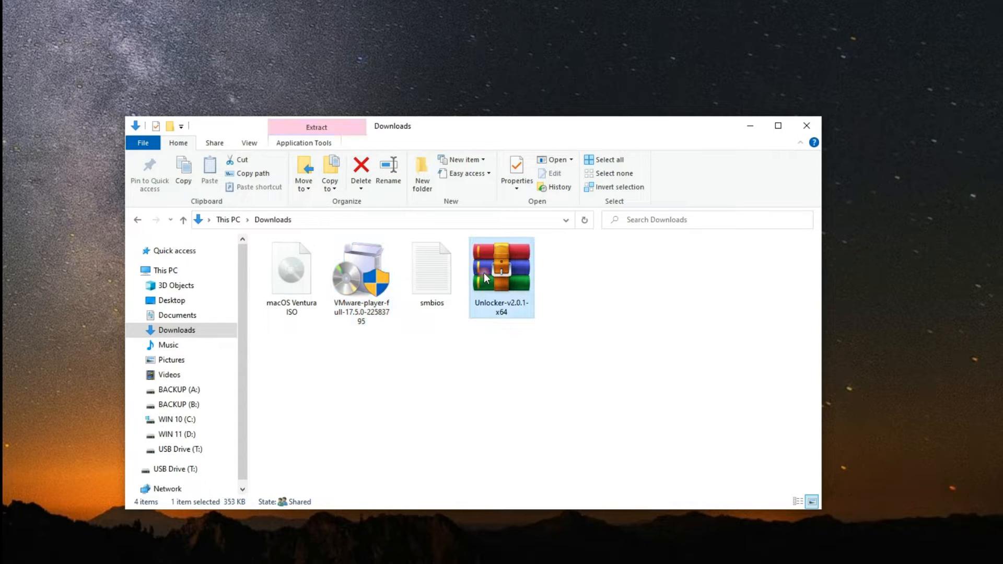
pyautogui.click(441, 283)
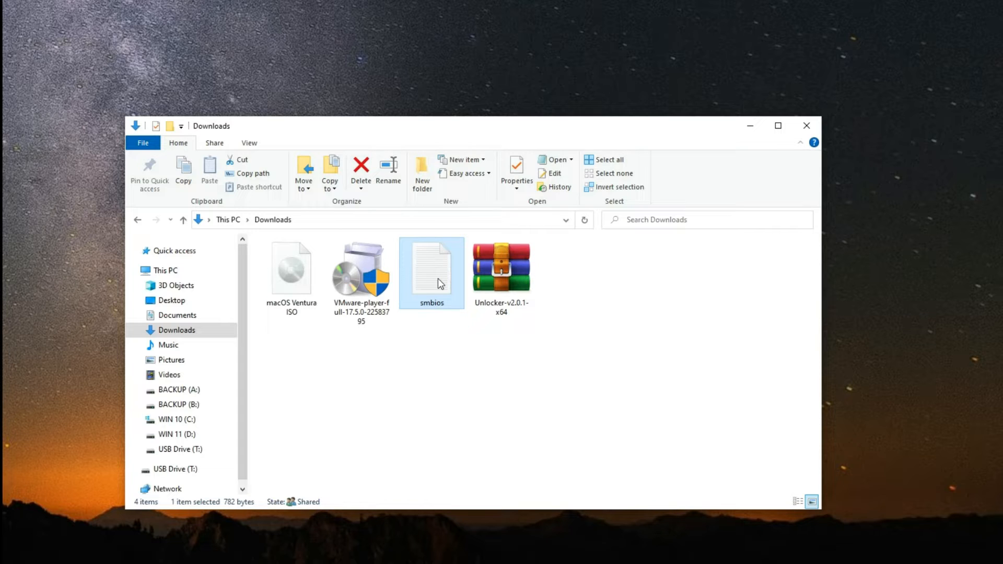
pyautogui.doubleClick(439, 285)
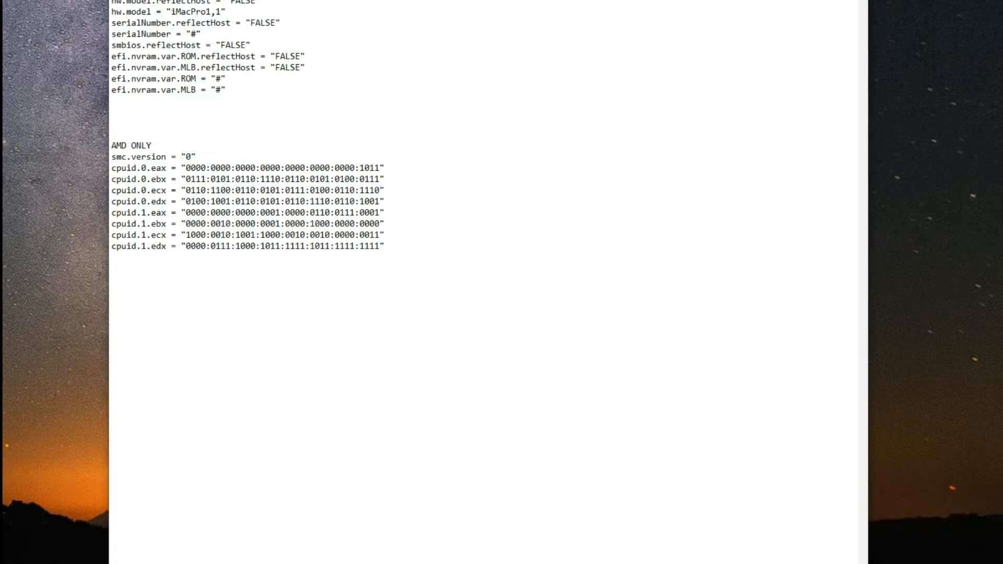
pyautogui.moveTo(314, 0); pyautogui.dragTo(662, 0)
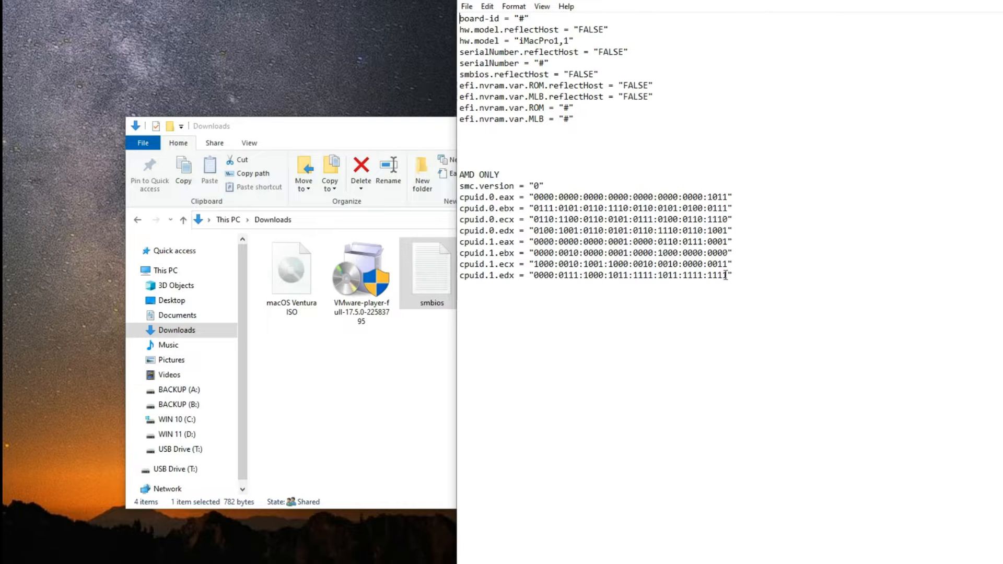
pyautogui.moveTo(746, 275); pyautogui.dragTo(460, 19)
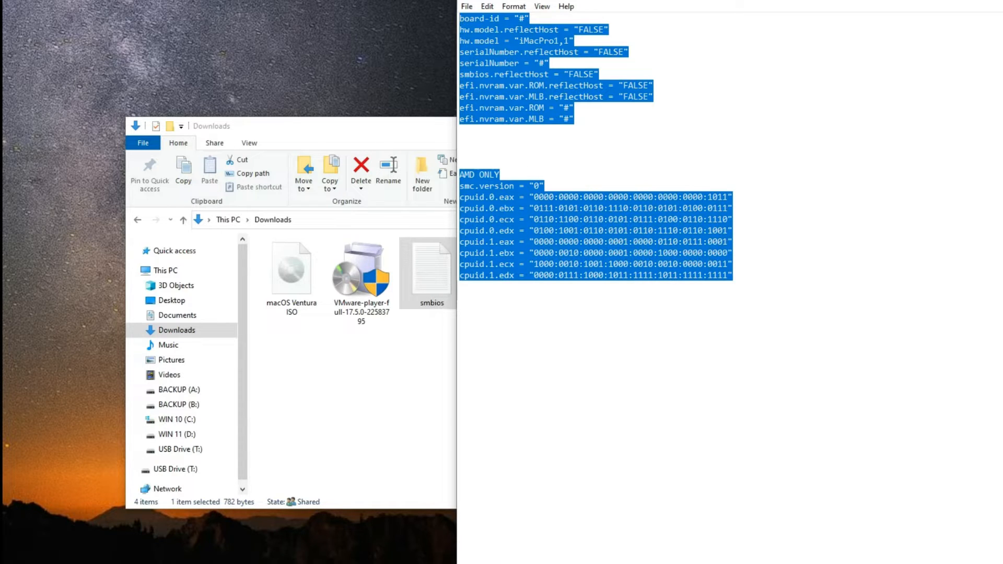
pyautogui.click(591, 149)
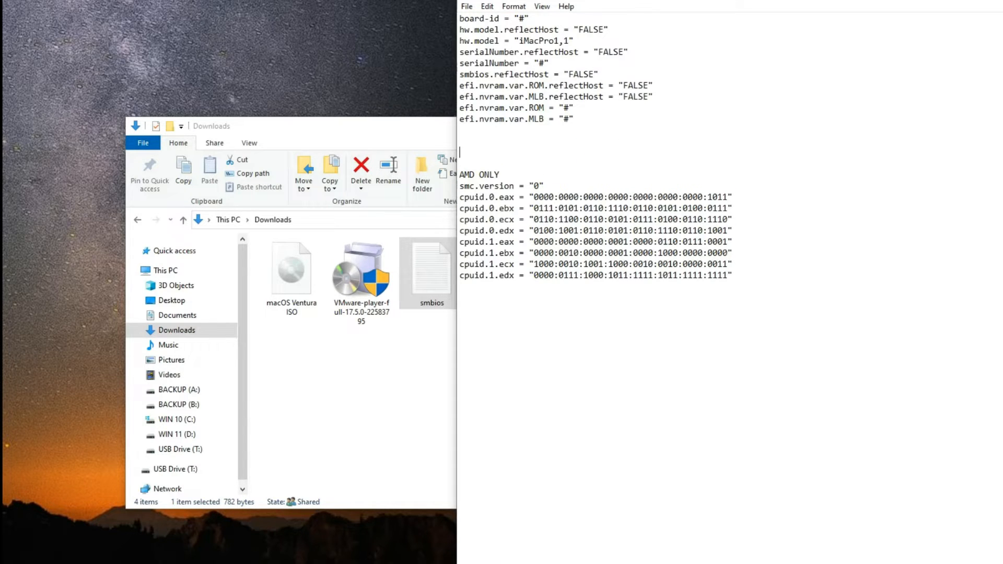
pyautogui.hotkey('alt', 'F4')
pyautogui.click(611, 419)
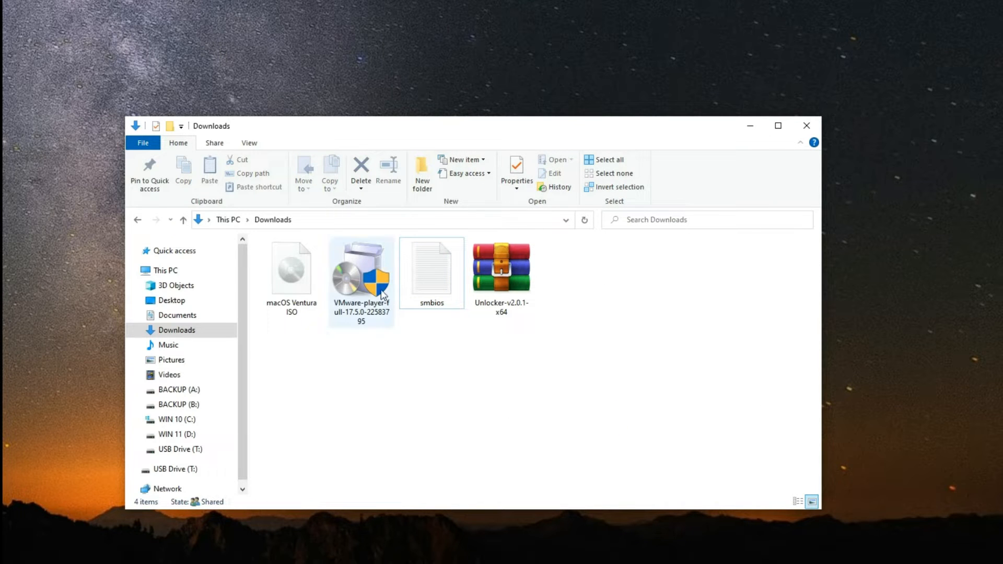
# - Run the VMware-player installer with default settings through to Finish
pyautogui.doubleClick(377, 288)
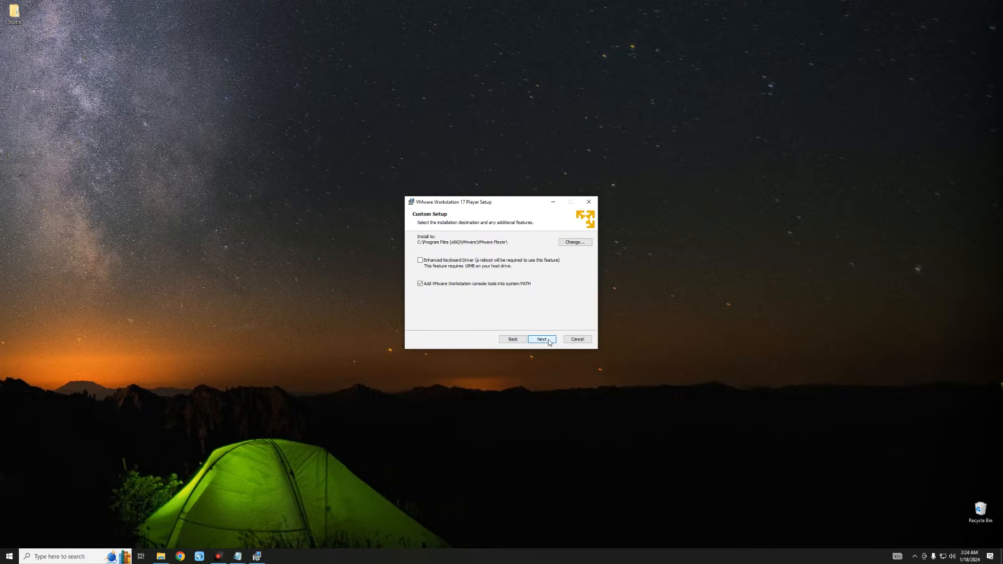
pyautogui.click(550, 343)
pyautogui.click(550, 343)
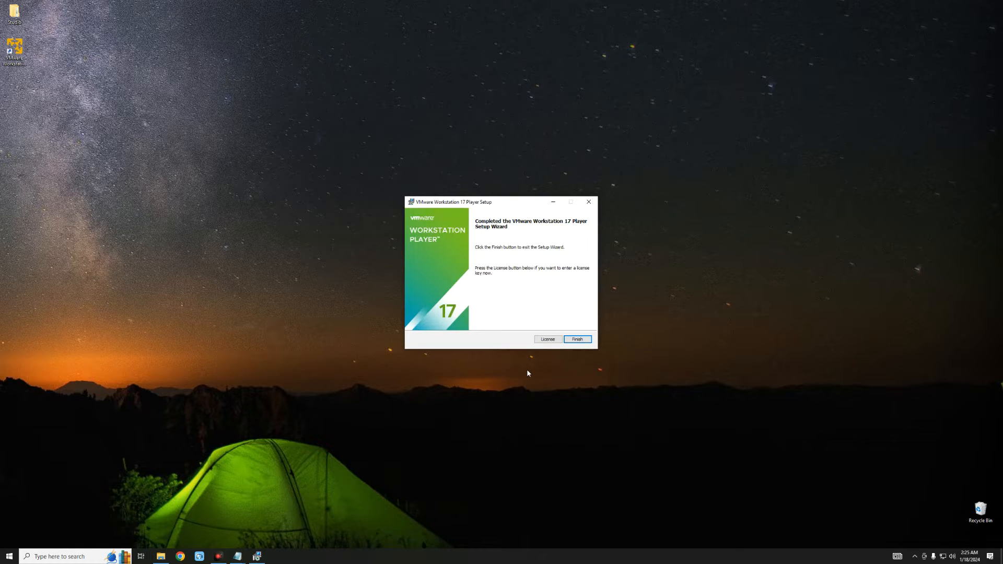
pyautogui.click(576, 340)
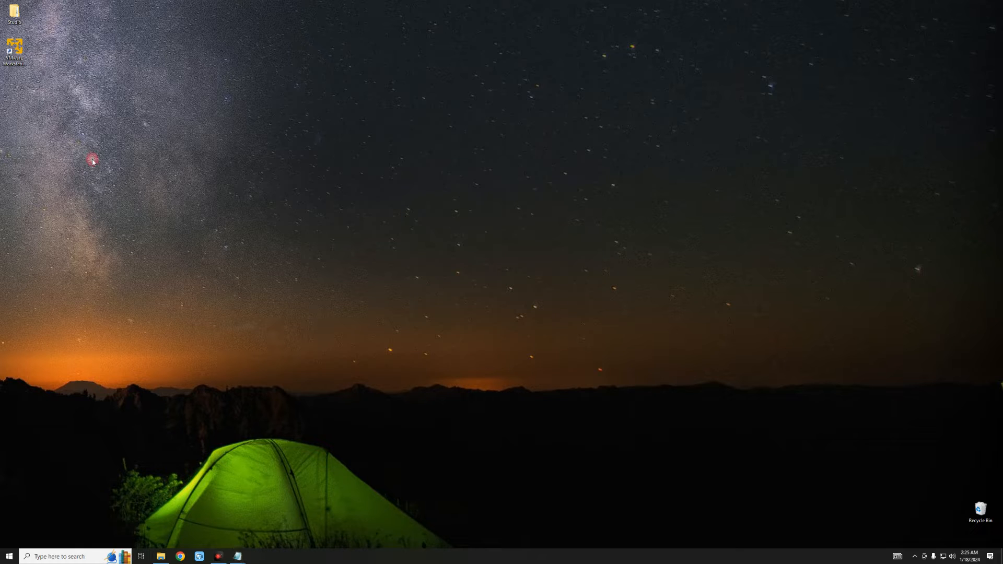
pyautogui.doubleClick(19, 52)
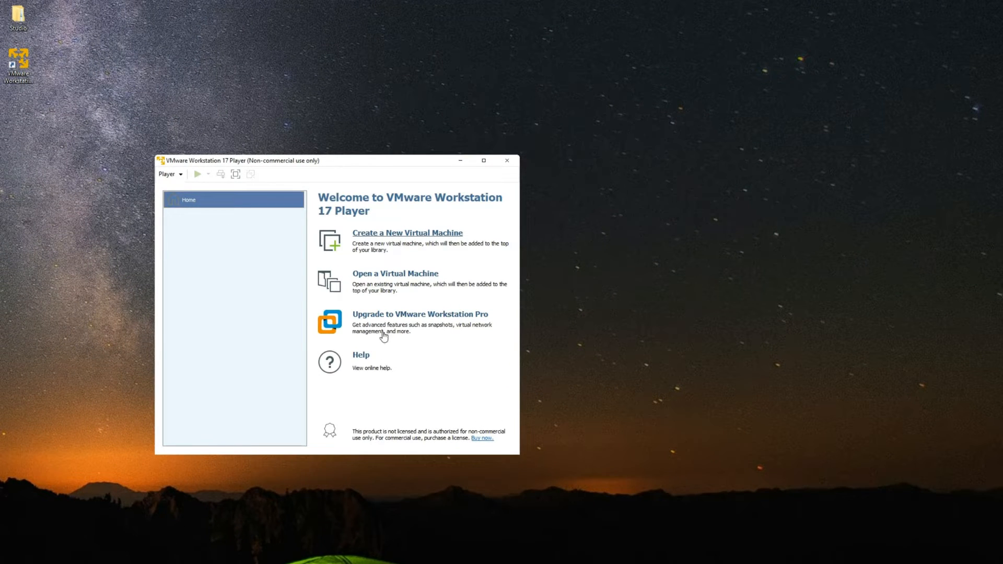
pyautogui.click(398, 236)
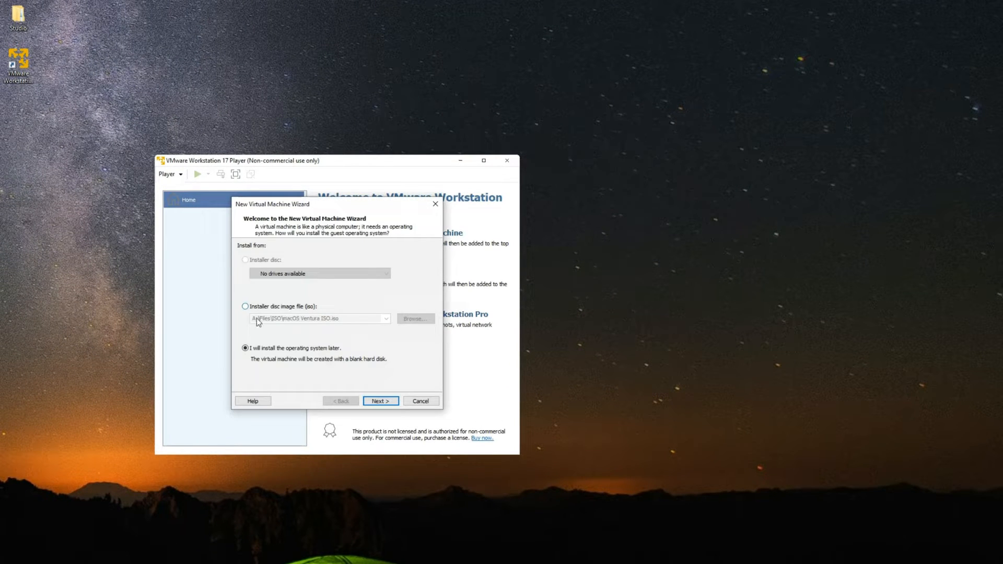
pyautogui.click(290, 308)
pyautogui.click(416, 319)
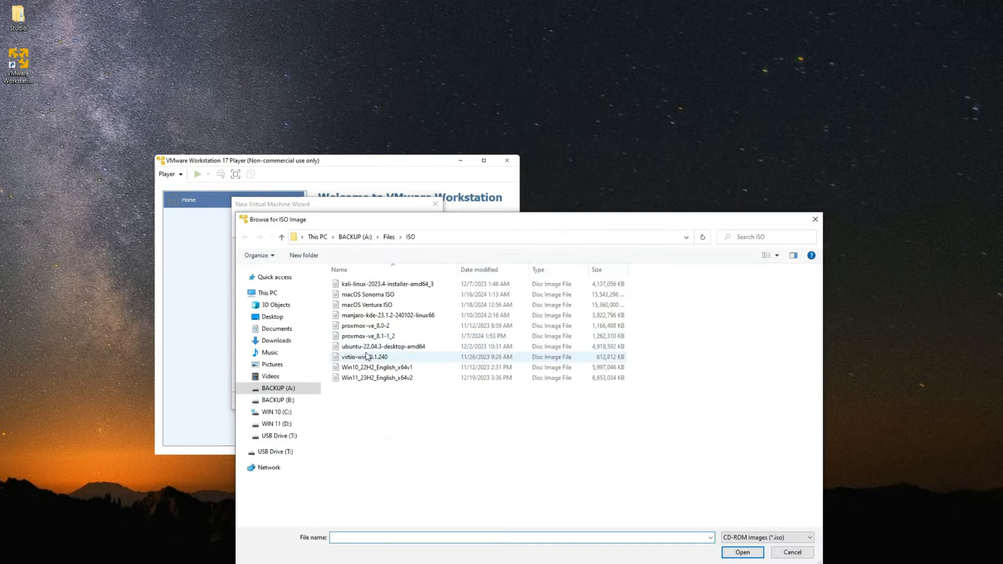
pyautogui.click(287, 342)
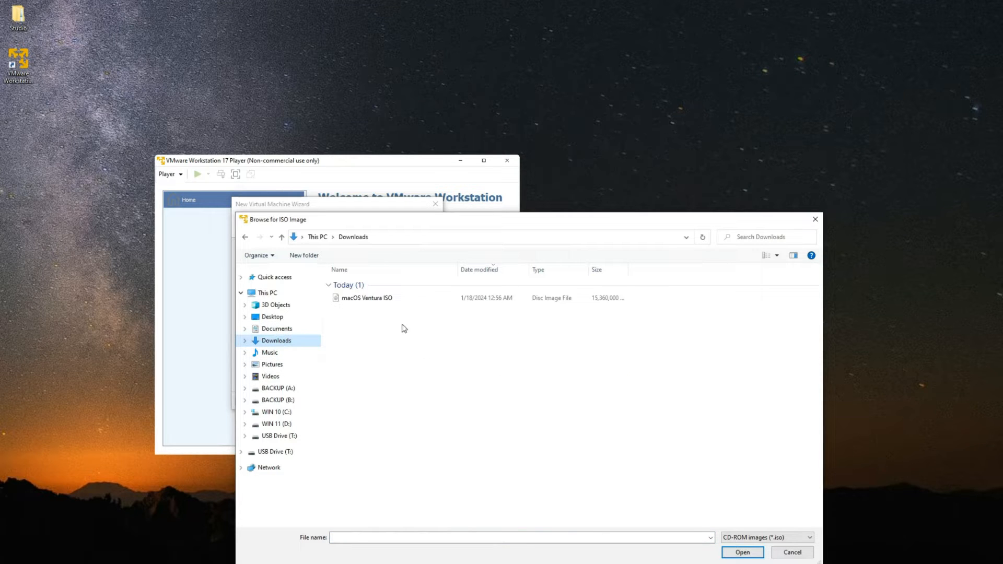
pyautogui.click(385, 302)
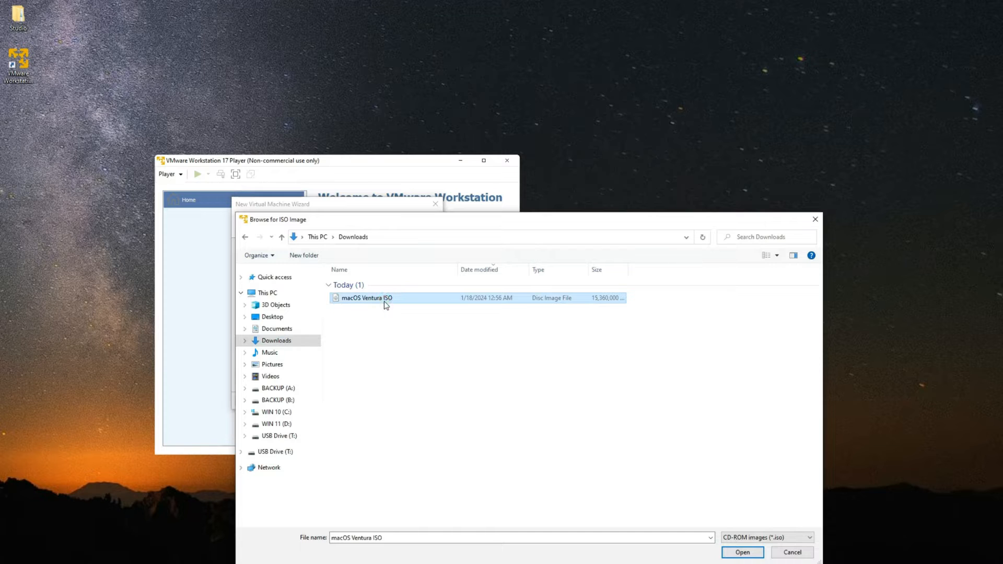
pyautogui.click(743, 553)
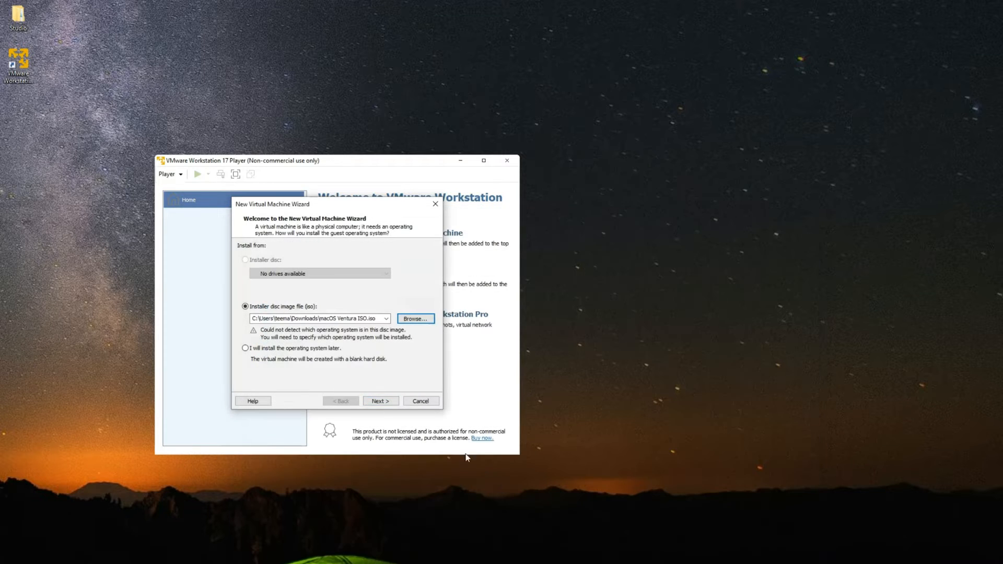
pyautogui.click(381, 401)
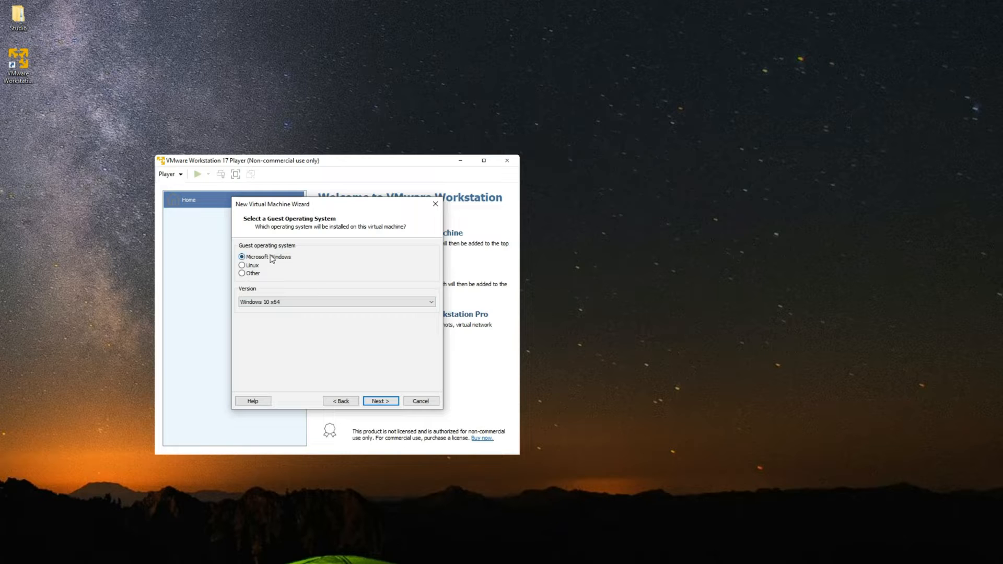
pyautogui.click(256, 277)
pyautogui.click(283, 302)
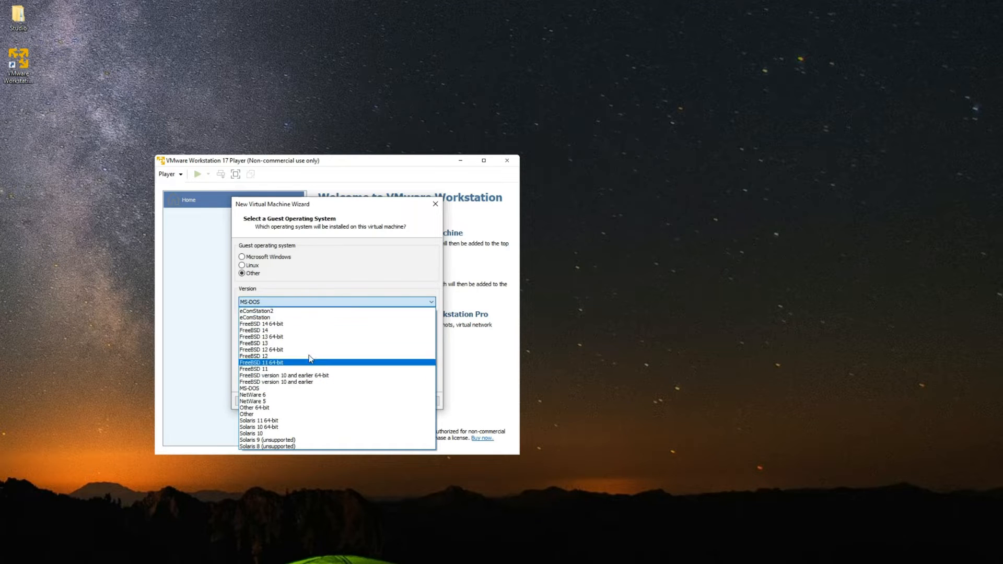
pyautogui.click(344, 273)
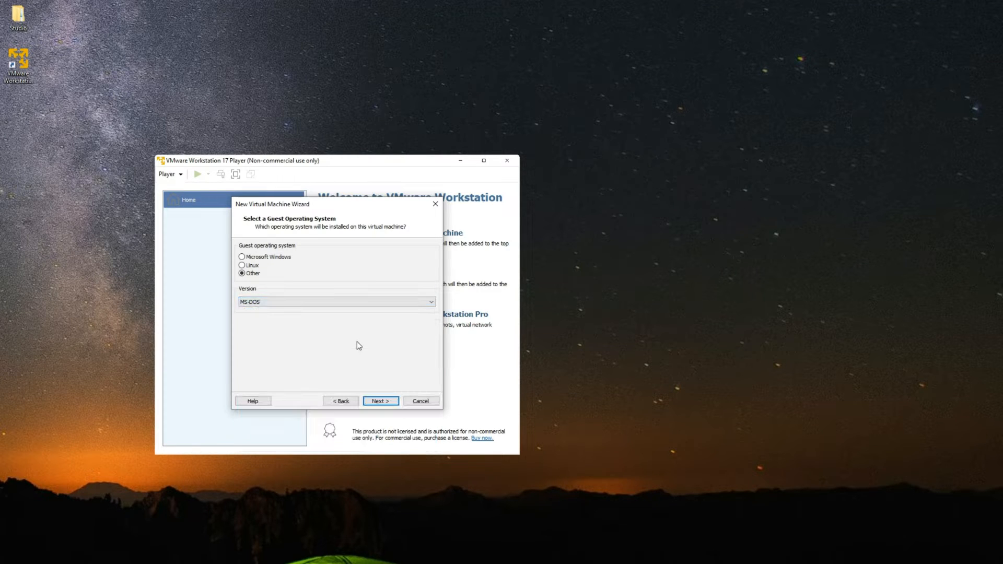
pyautogui.click(420, 401)
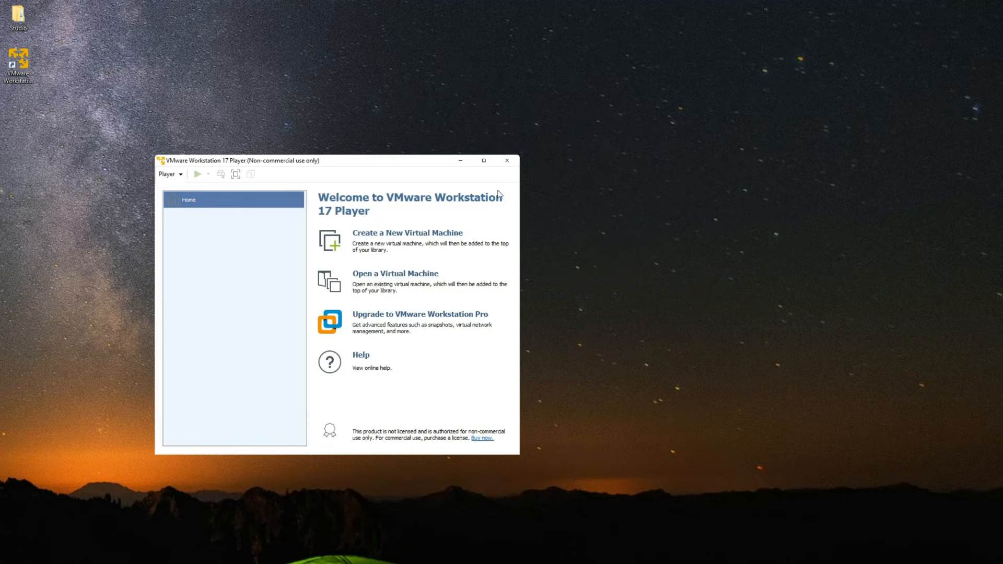
# - Close Player and extract the Unlocker-v2.0.1-x64 archive in Downloads with default settings
pyautogui.click(508, 163)
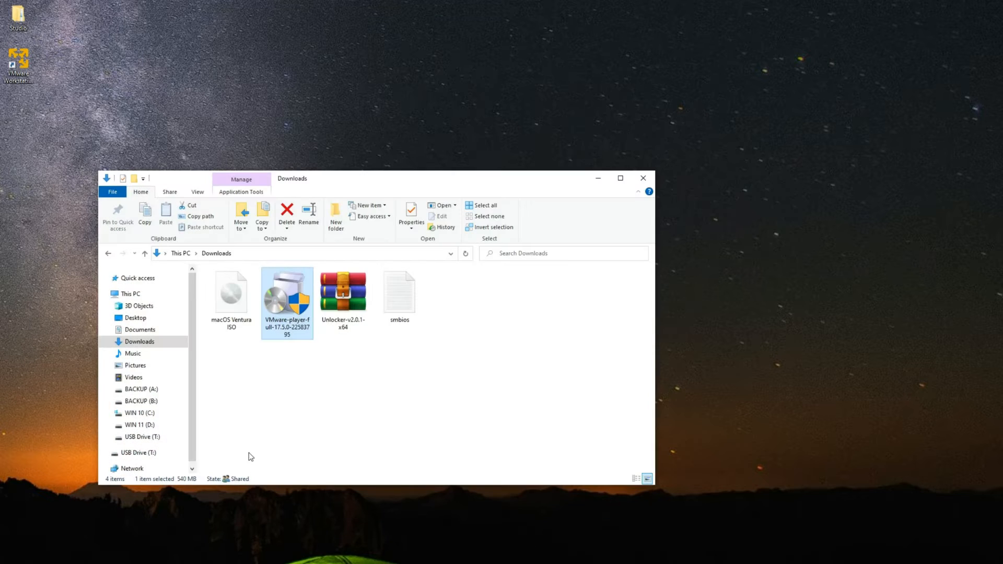
pyautogui.click(288, 406)
pyautogui.click(344, 294)
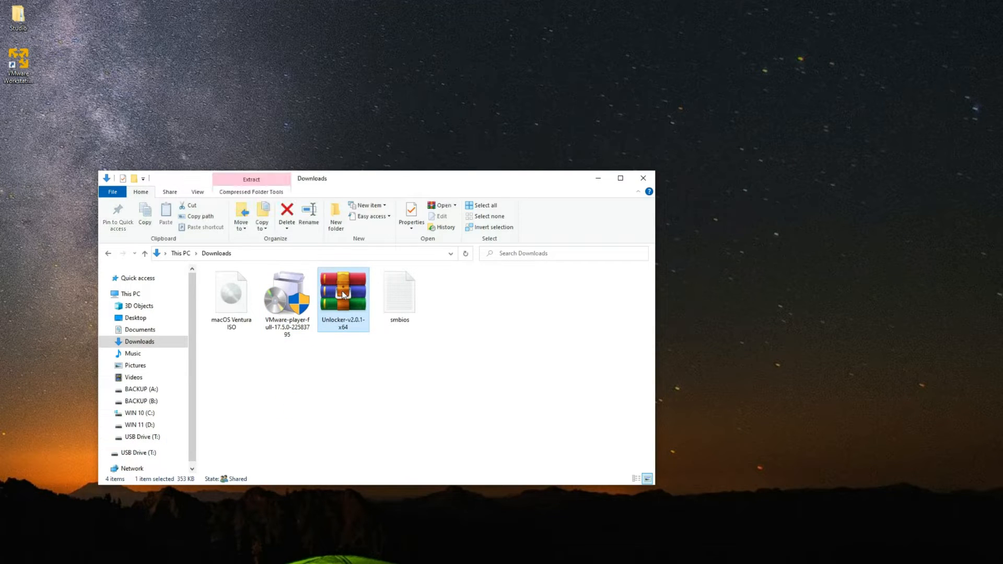
pyautogui.rightClick(343, 291)
pyautogui.click(367, 330)
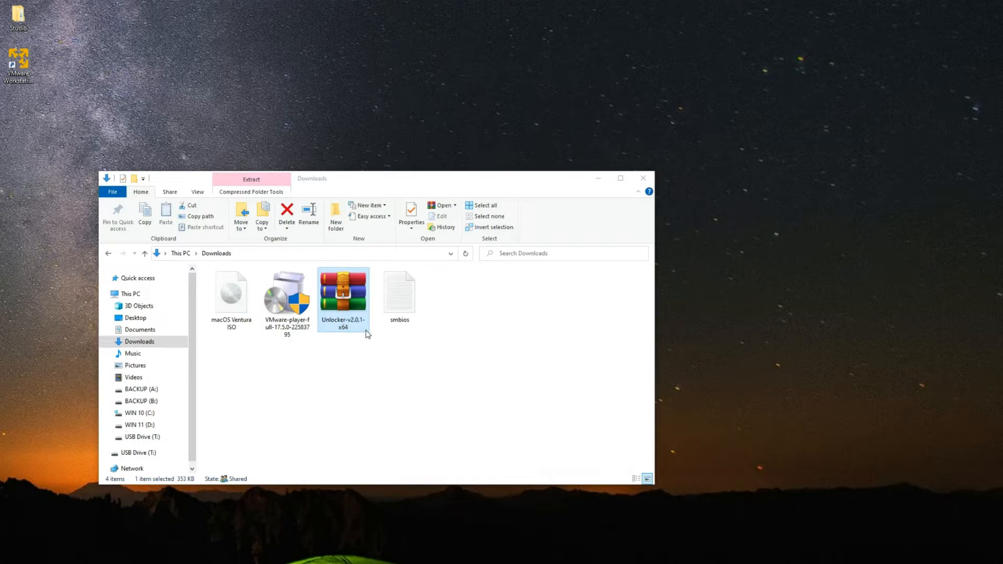
pyautogui.press('Return')
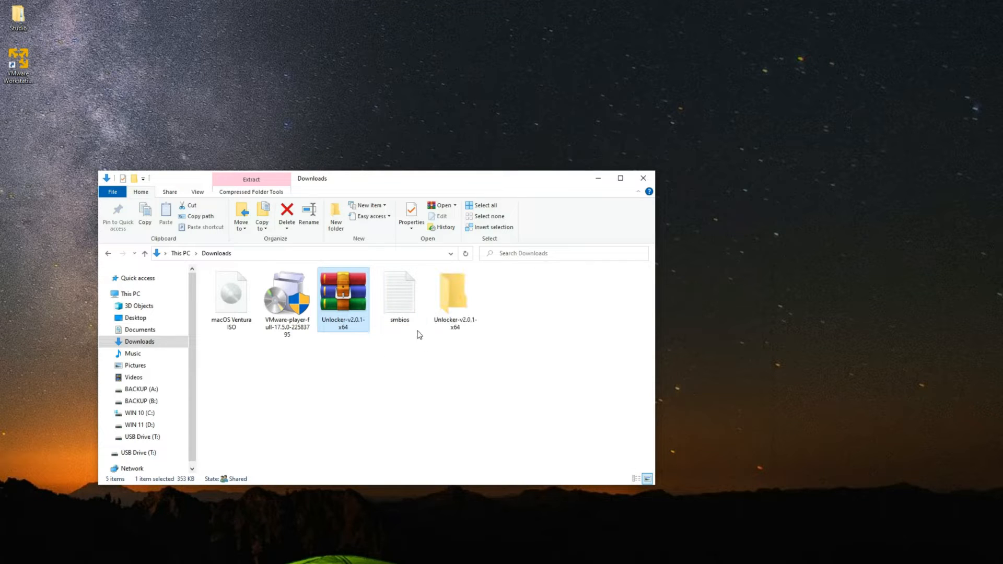
# - Open the extracted Unlocker-v2.0.1-x64 folder and launch the Unlocker application
pyautogui.click(425, 365)
pyautogui.doubleClick(469, 312)
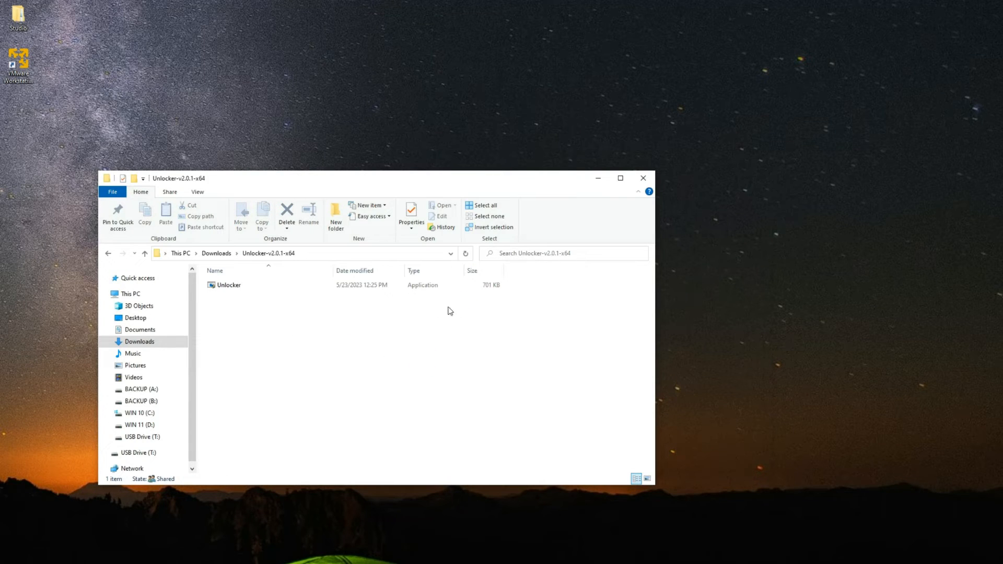
pyautogui.click(249, 285)
pyautogui.doubleClick(248, 284)
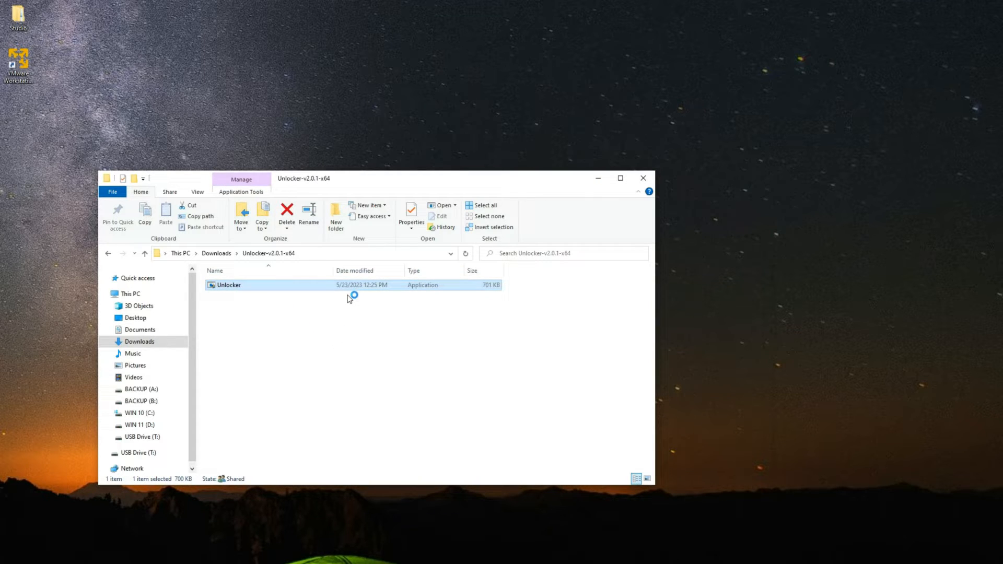
pyautogui.click(598, 178)
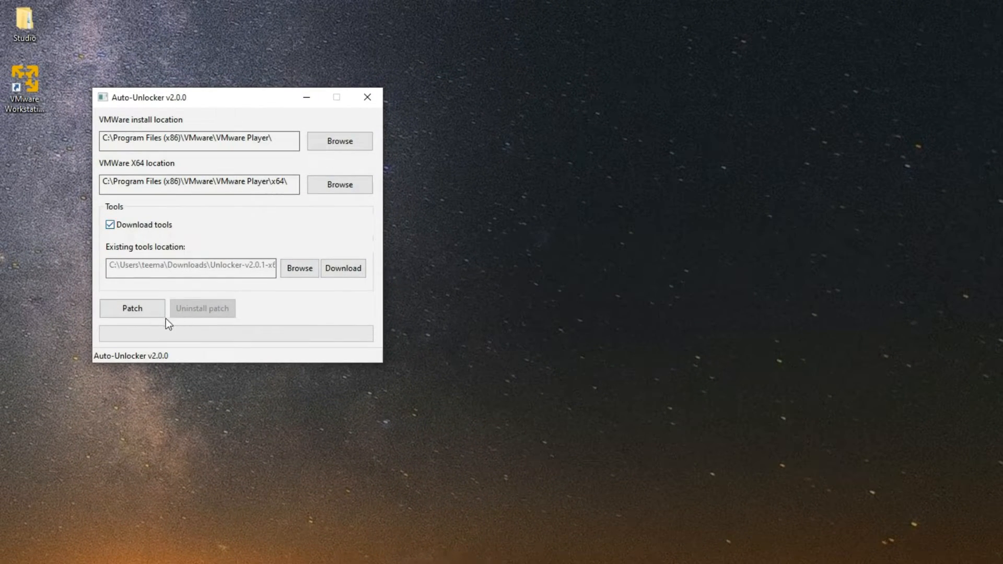
# - Patch VMware Player in Auto-Unlocker with Download tools, acknowledge Success, and close it
pyautogui.click(144, 309)
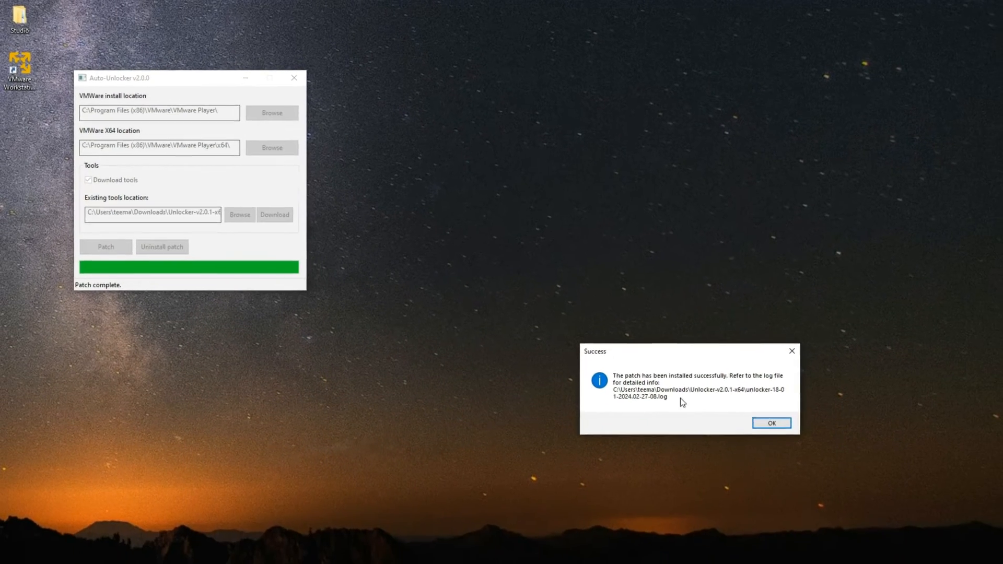
pyautogui.click(772, 423)
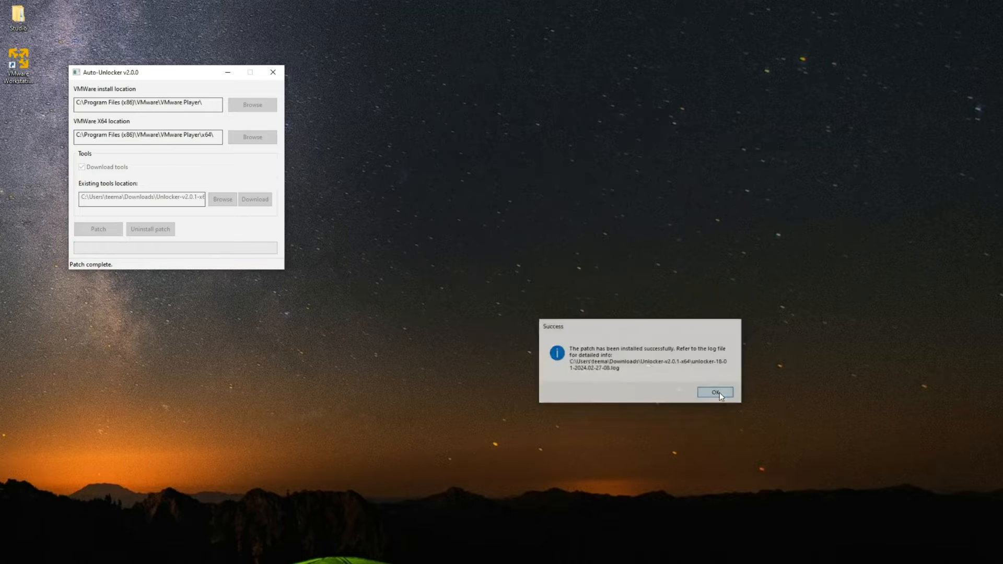
pyautogui.click(272, 72)
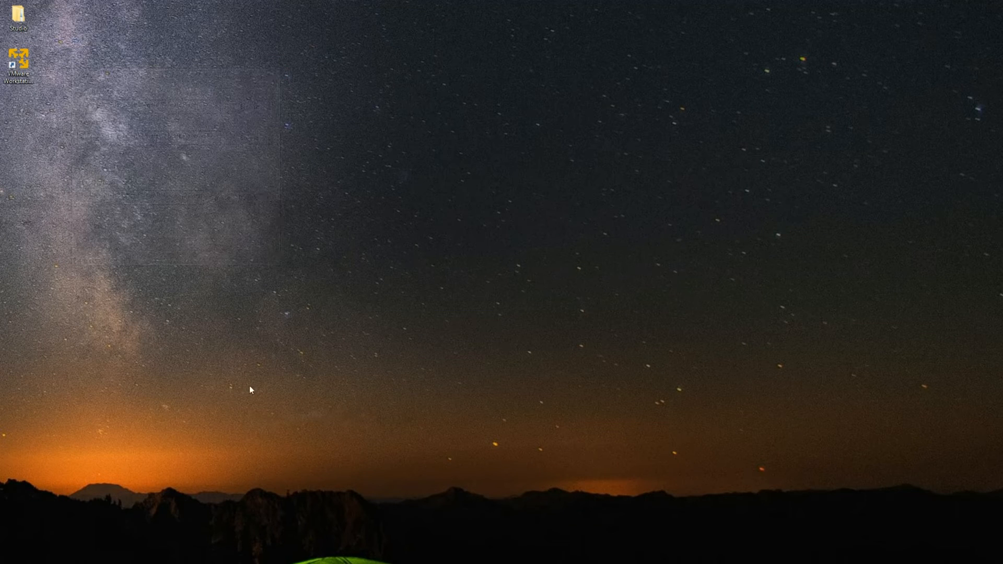
# - Reopen Player and start a new VM using the macOS Ventura ISO from Downloads
pyautogui.click(32, 62)
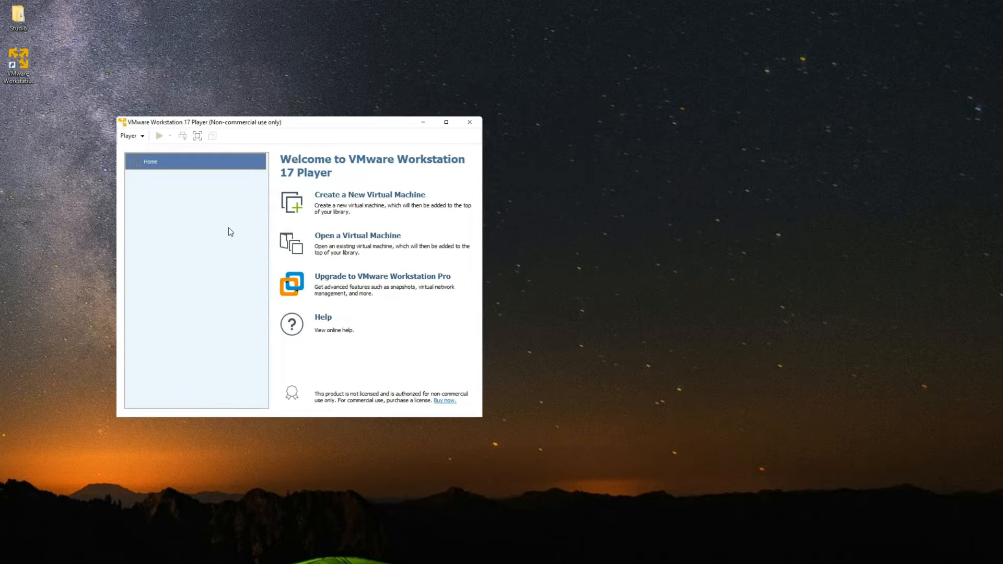
pyautogui.click(351, 196)
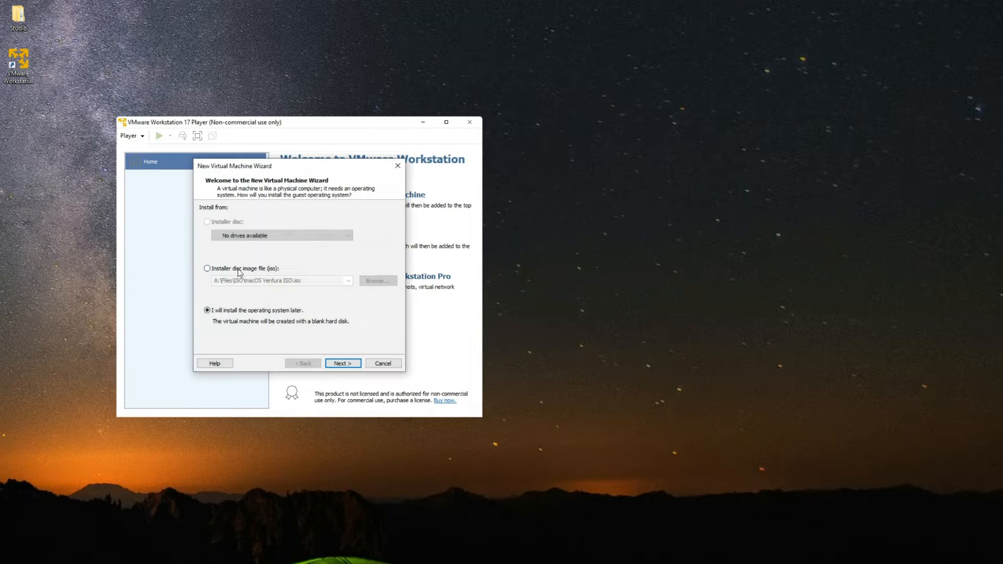
pyautogui.click(238, 269)
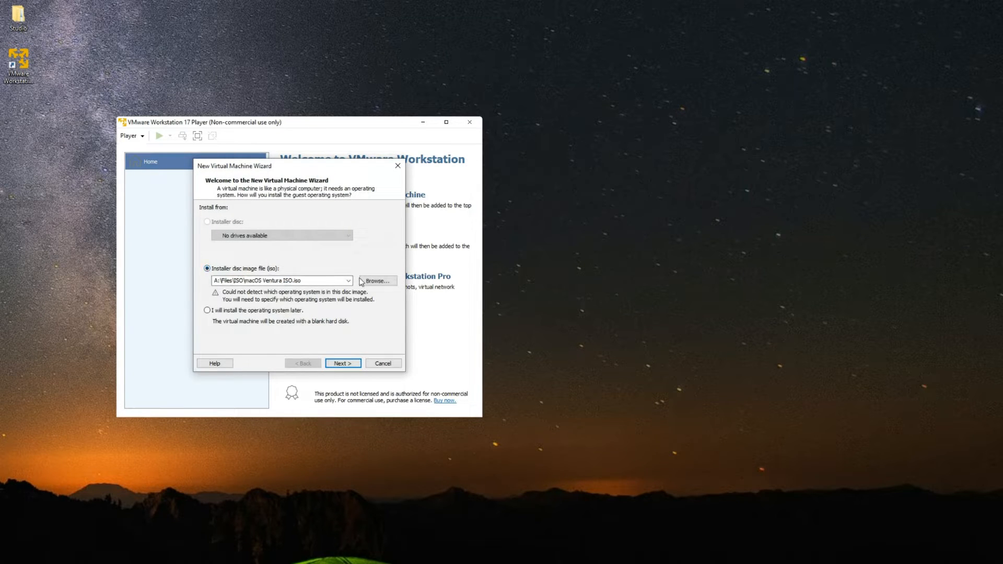
pyautogui.click(375, 282)
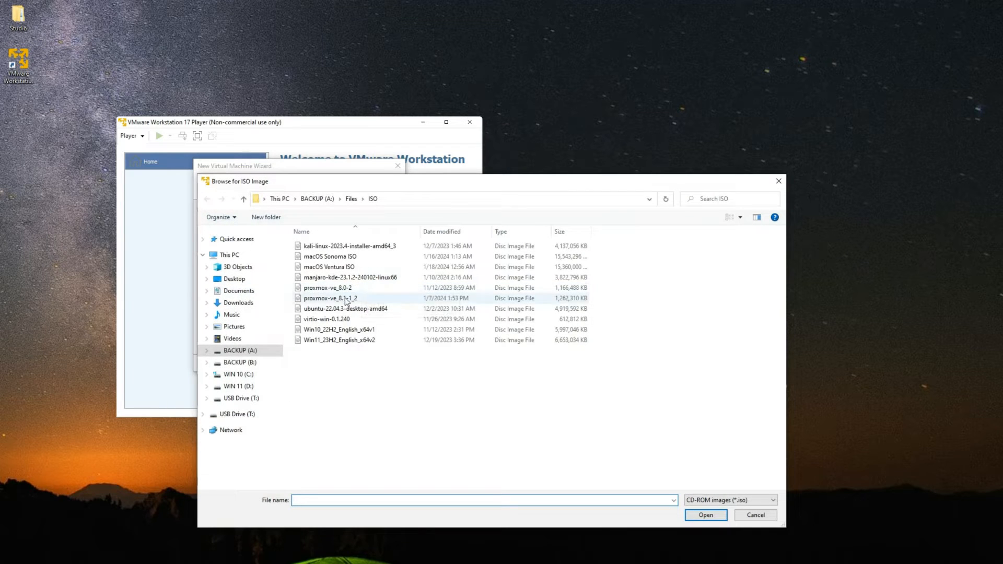
pyautogui.click(238, 302)
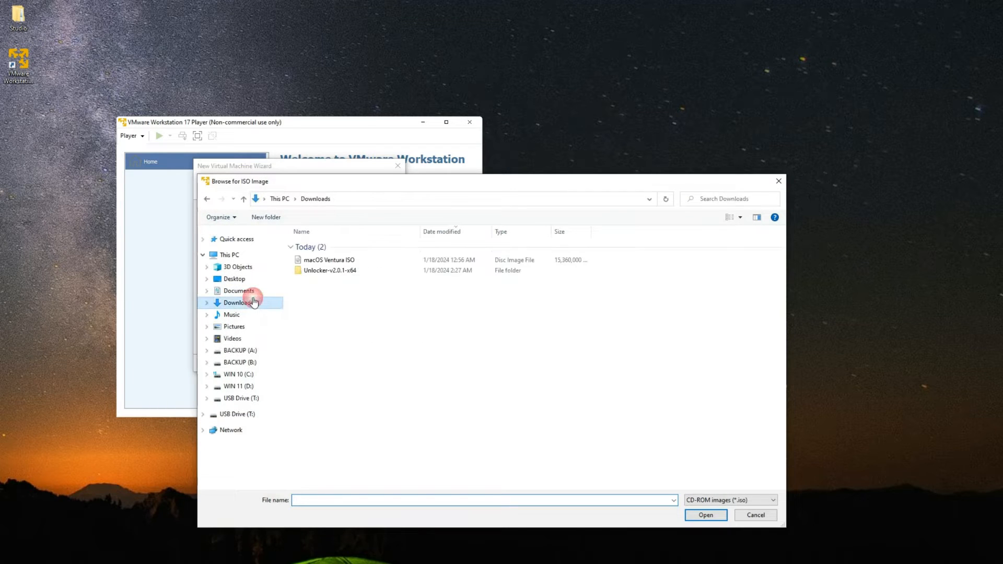
pyautogui.click(333, 264)
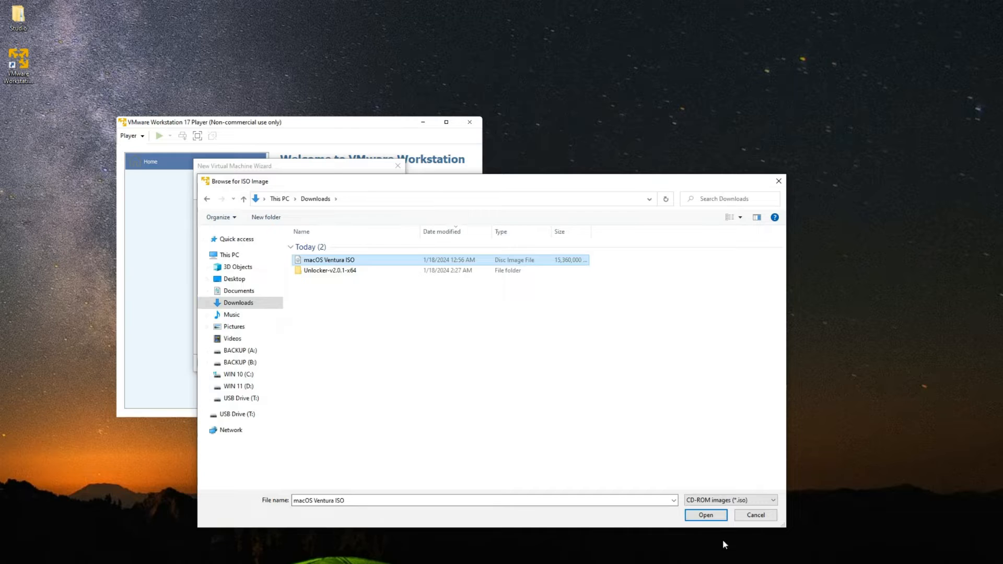
pyautogui.click(715, 517)
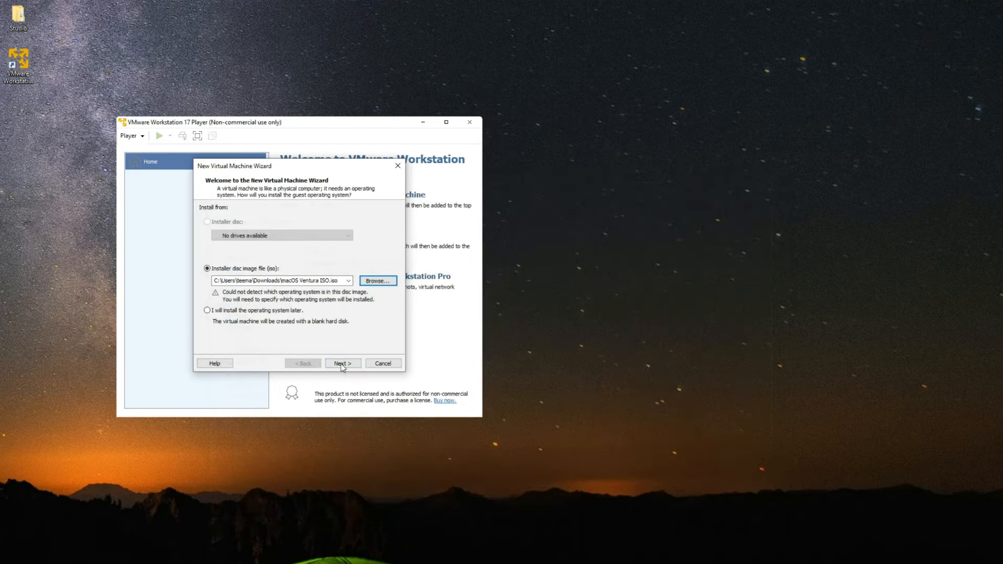
# - Choose Apple Mac OS X as guest OS with version macOS 13
pyautogui.click(343, 364)
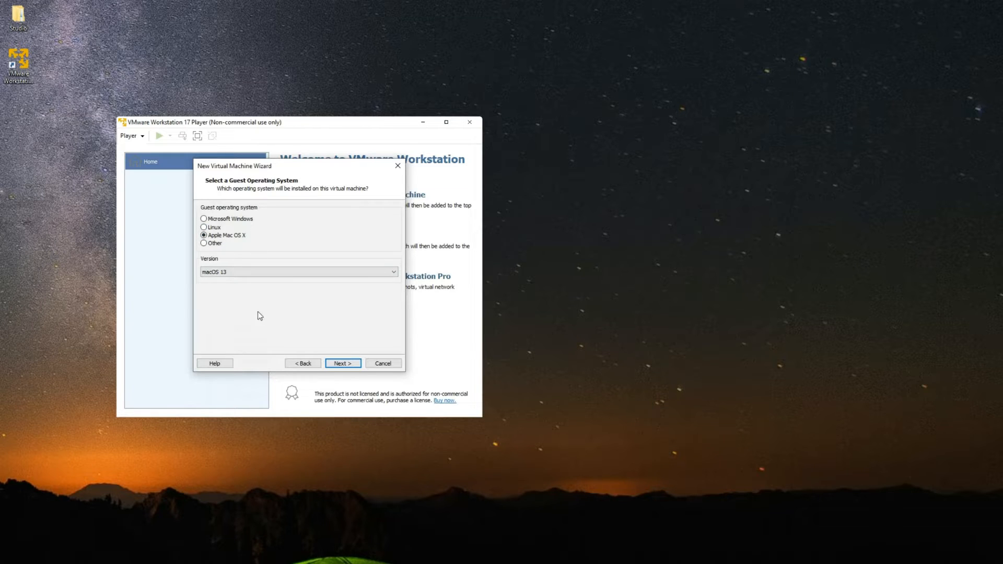
pyautogui.click(251, 273)
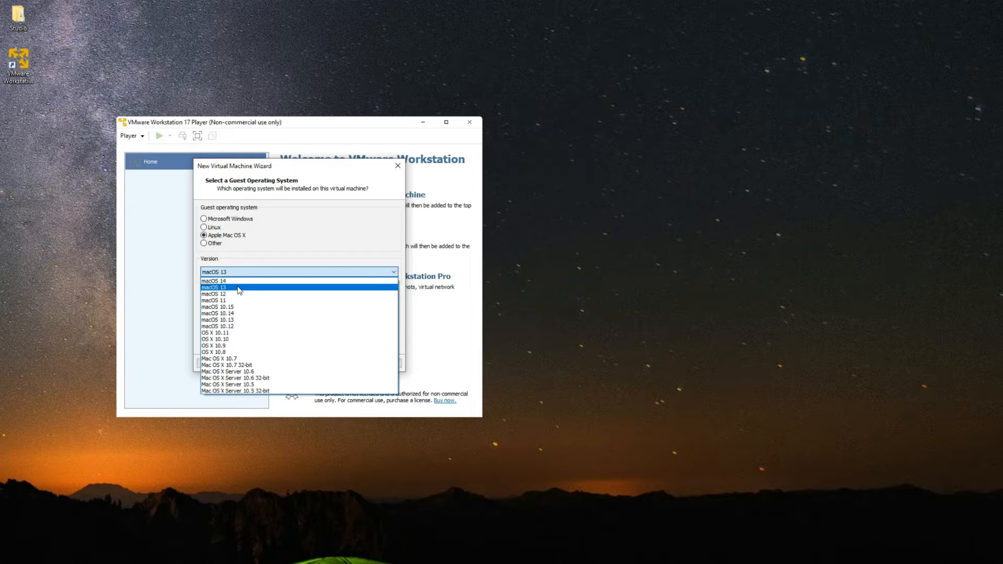
pyautogui.click(240, 288)
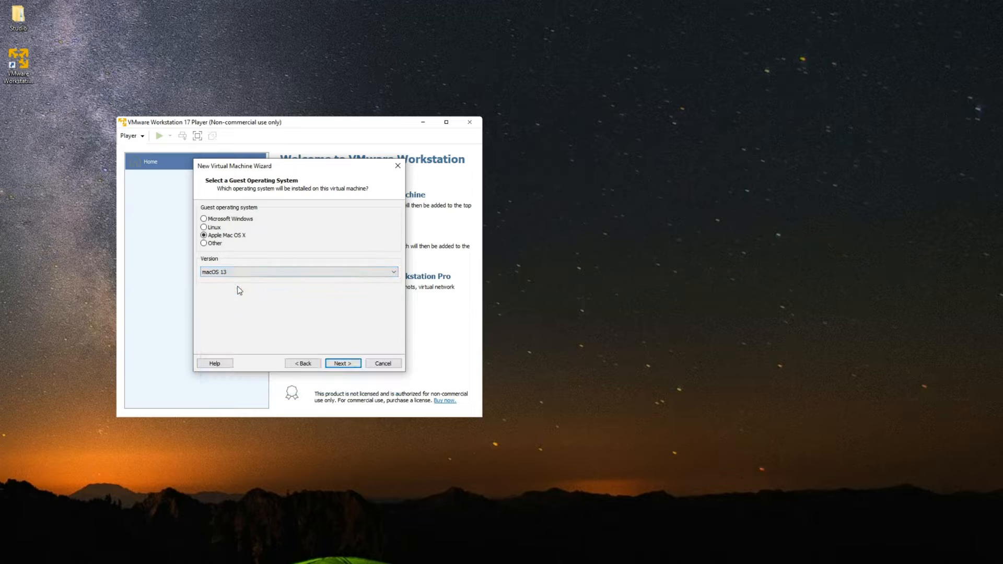
pyautogui.click(340, 364)
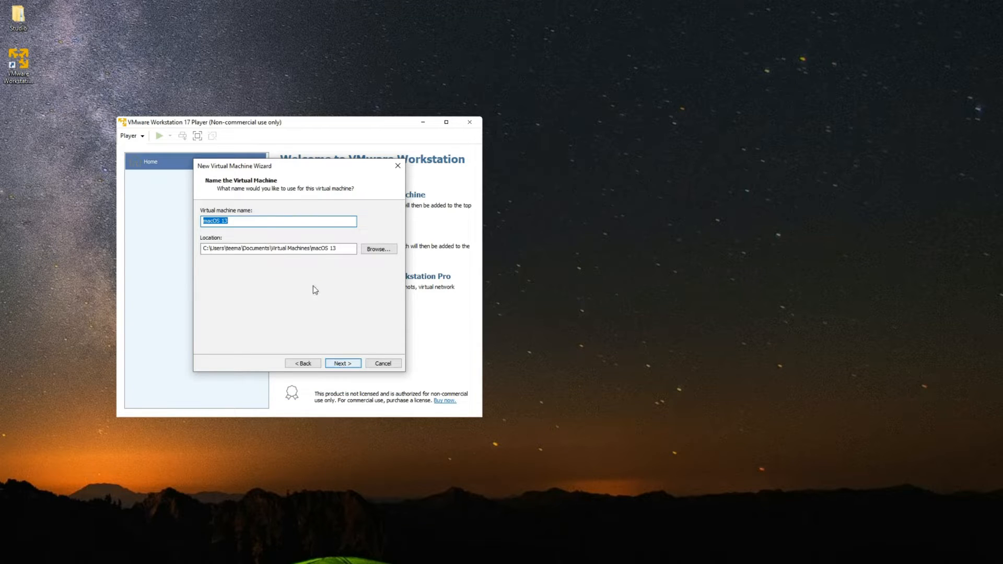
# - Rename the virtual machine to 'macOS Ventura'
pyautogui.click(232, 220)
pyautogui.moveTo(232, 220); pyautogui.dragTo(223, 221)
pyautogui.write('Ventura')
# - Create a new folder 'vm' under B:\STUDIO\D and set it as the location
pyautogui.moveTo(209, 248); pyautogui.dragTo(349, 262)
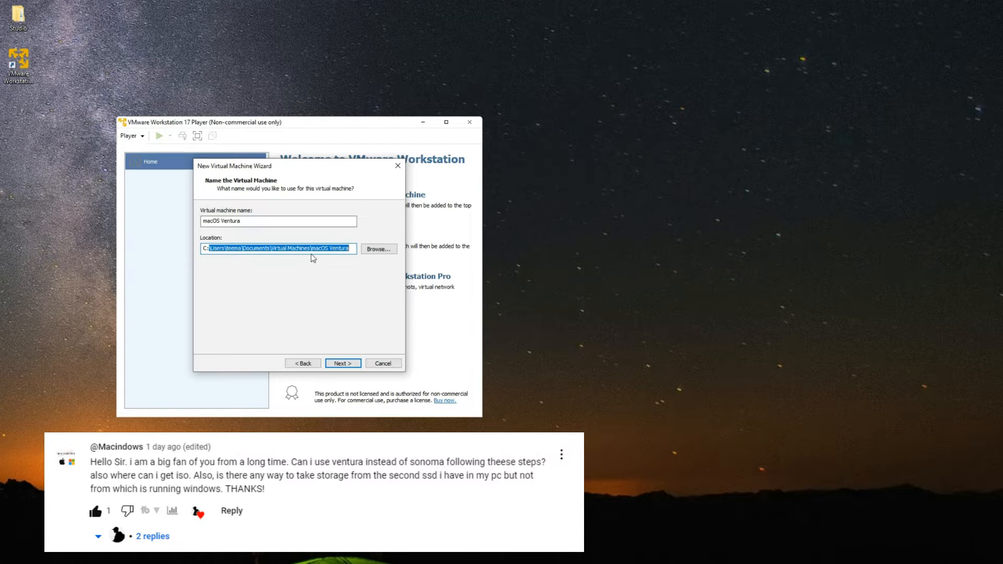
pyautogui.click(334, 248)
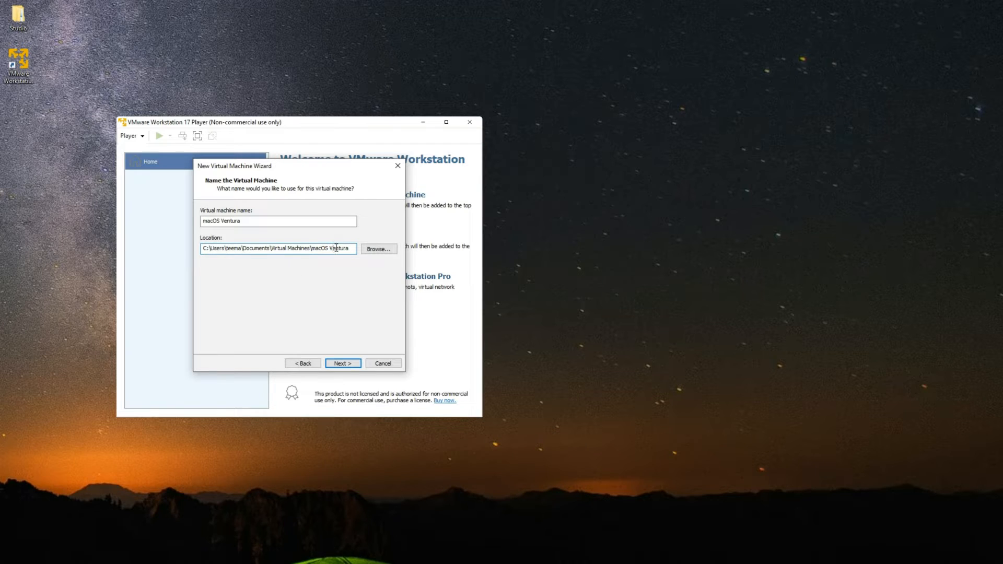
pyautogui.click(377, 249)
pyautogui.scroll(-1, 579, 381)
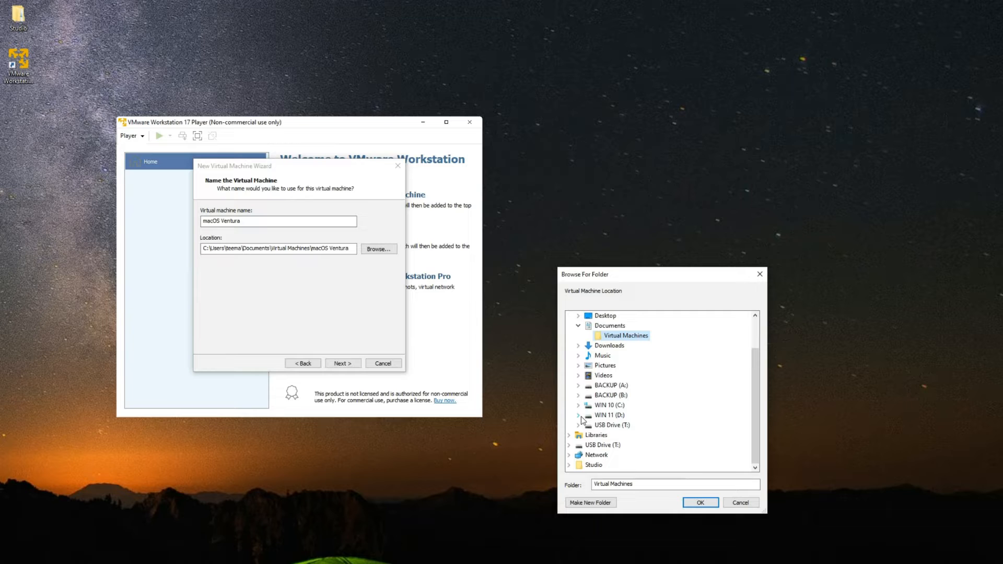
pyautogui.click(578, 396)
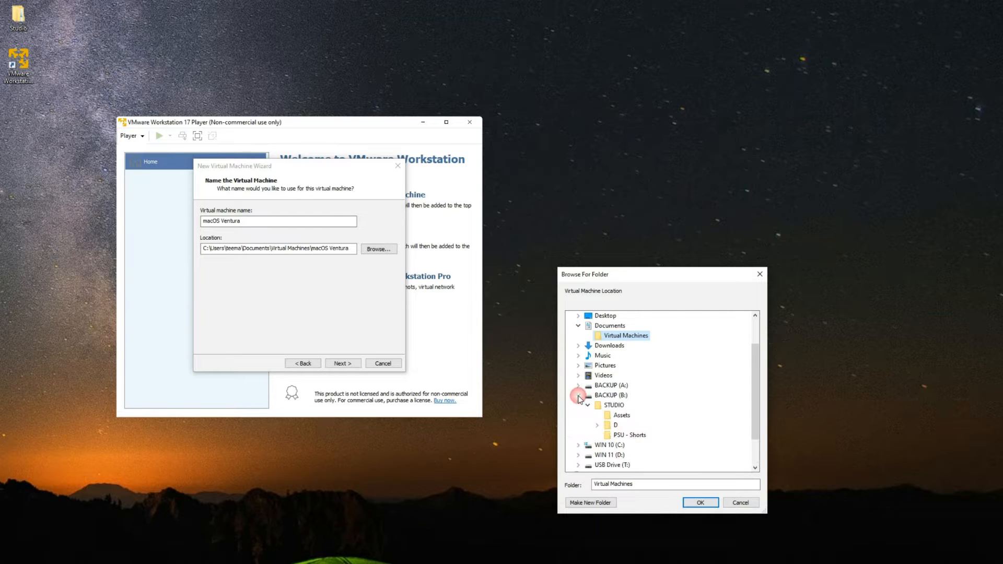
pyautogui.rightClick(586, 428)
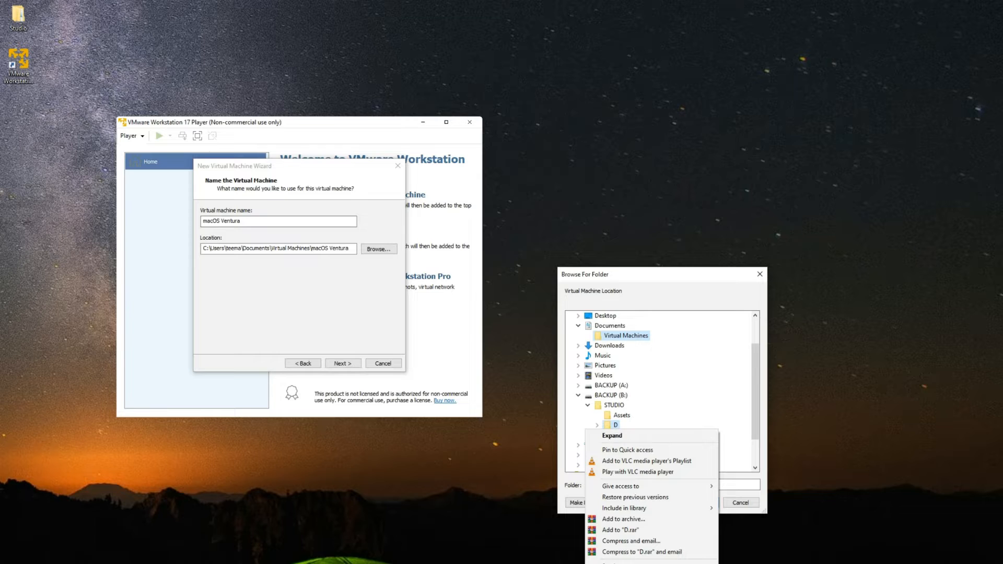
pyautogui.click(747, 563)
pyautogui.write('vm')
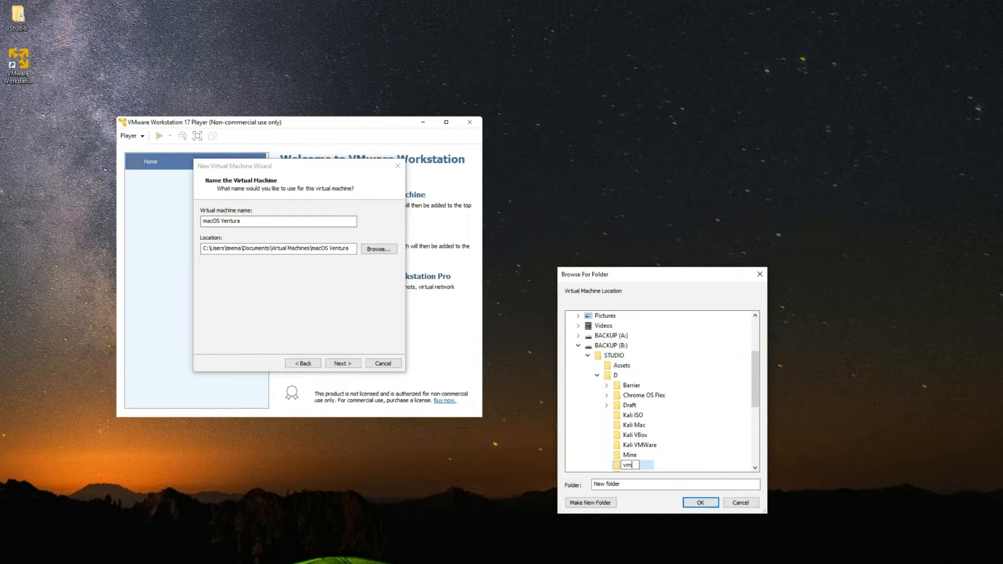
pyautogui.press('Return')
pyautogui.click(701, 503)
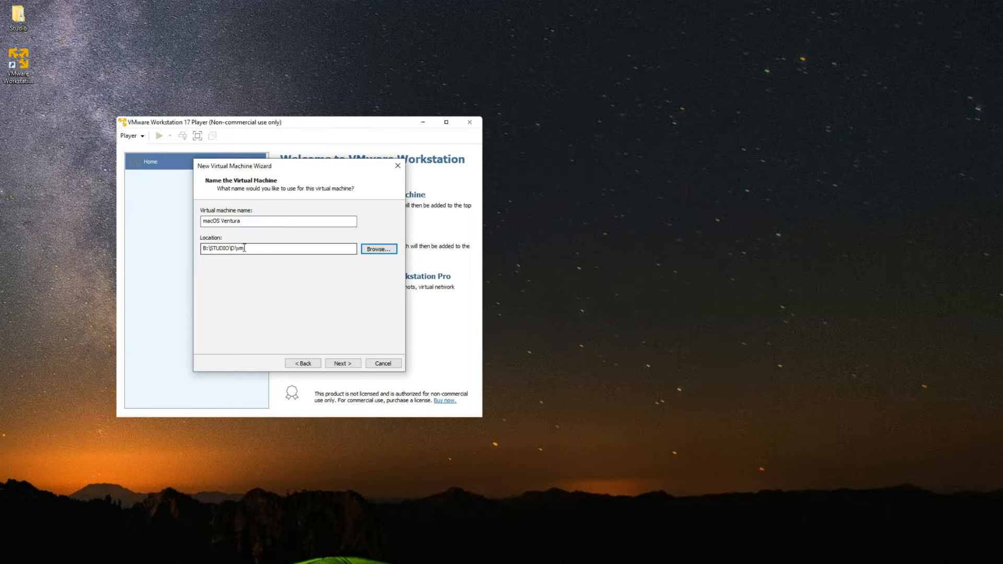
# - Change the storage location to Documents\Virtual Machines instead
pyautogui.moveTo(244, 249); pyautogui.dragTo(177, 248)
pyautogui.click(261, 249)
pyautogui.click(377, 249)
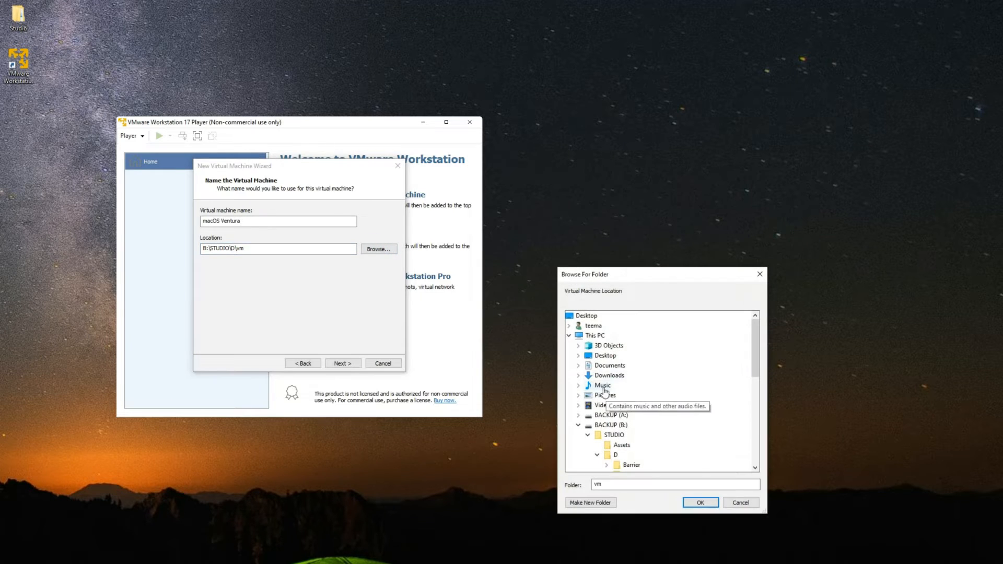
pyautogui.click(578, 365)
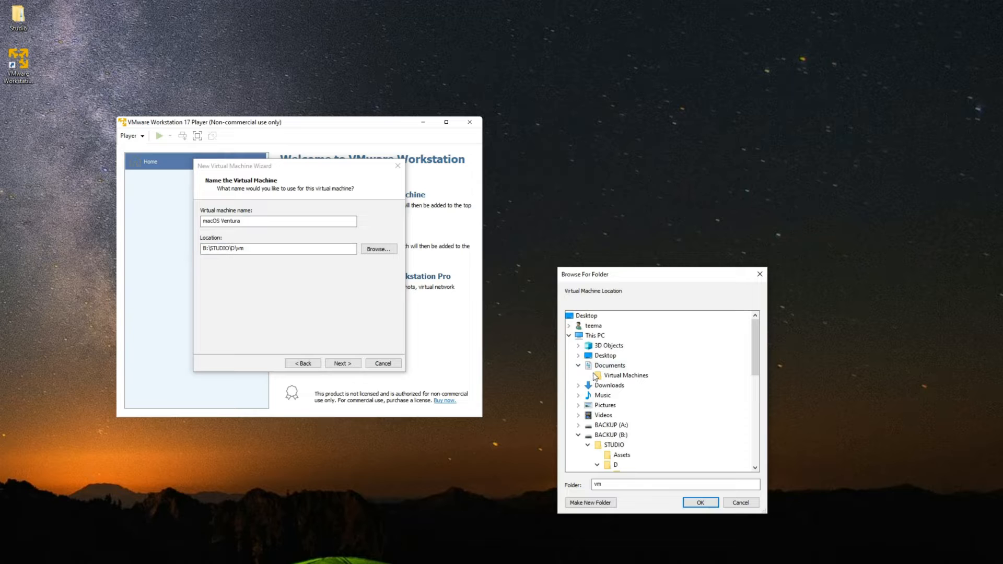
pyautogui.click(612, 376)
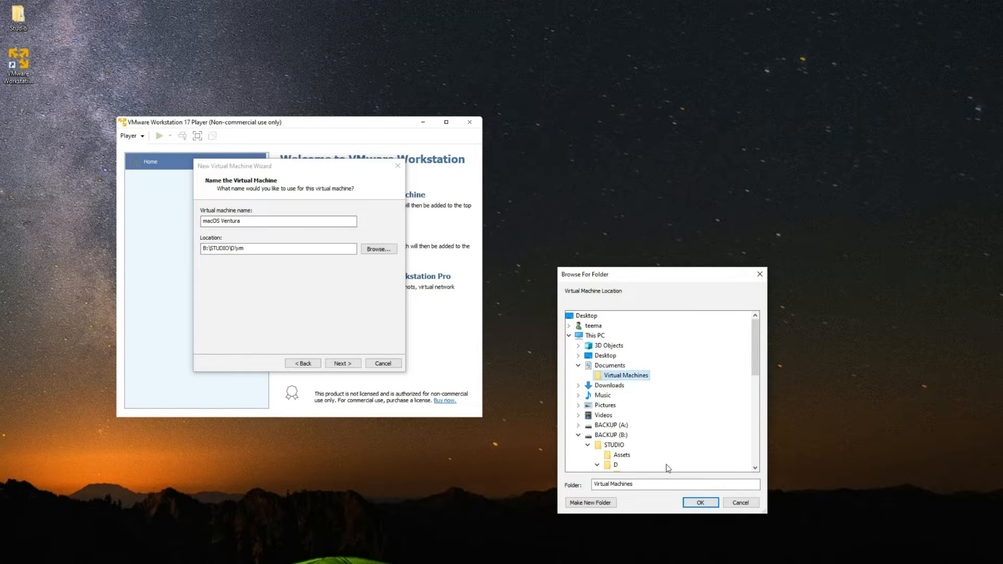
pyautogui.click(700, 503)
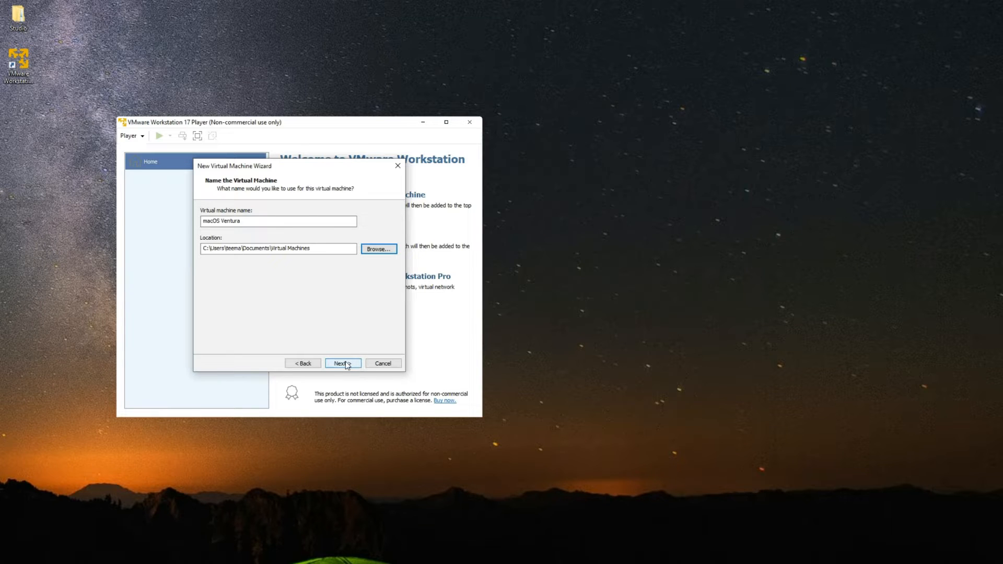
# - Set a 100 GB maximum disk size after checking free space on WIN 10 (C:)
pyautogui.click(342, 363)
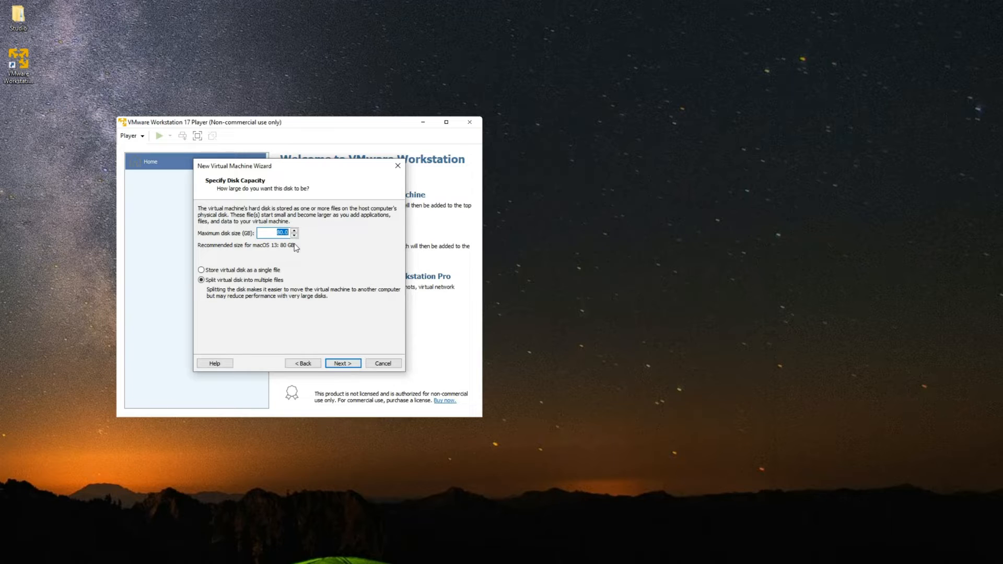
pyautogui.write('100')
pyautogui.click(250, 563)
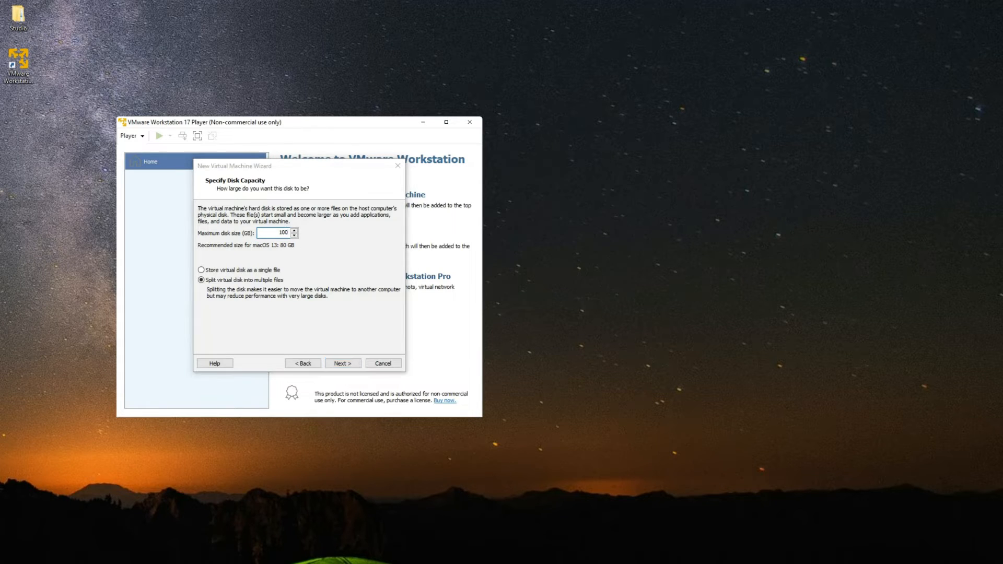
pyautogui.click(131, 295)
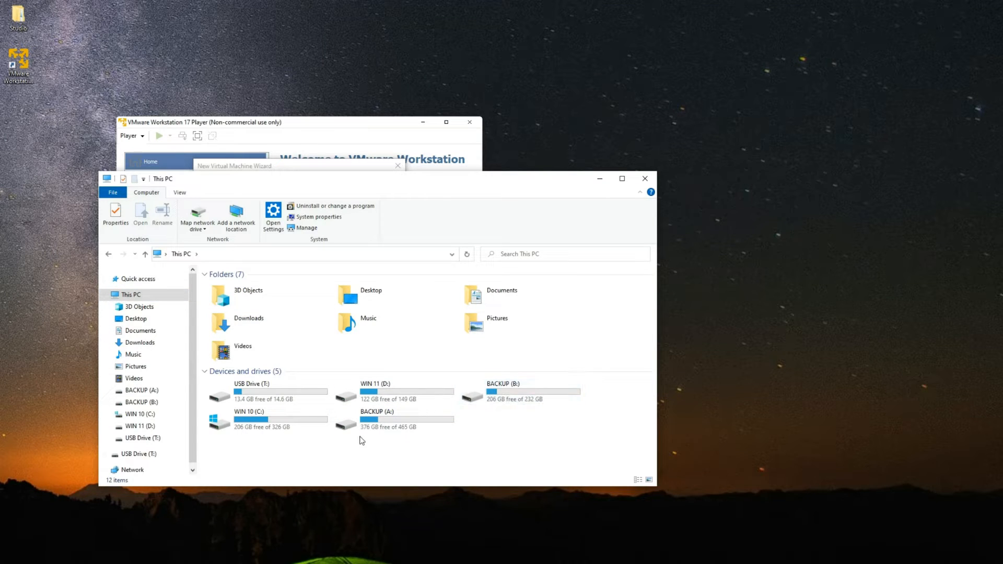
pyautogui.click(260, 428)
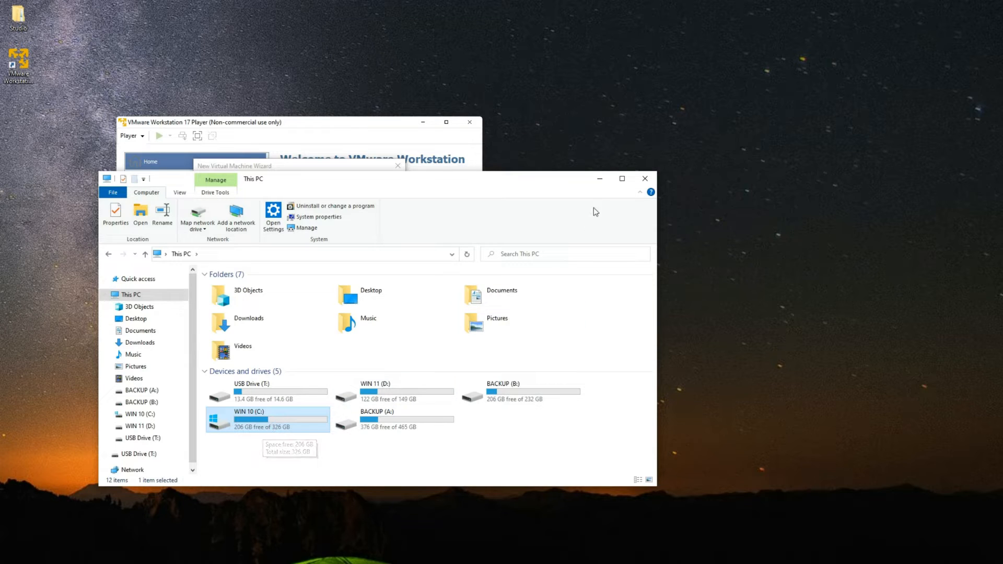
pyautogui.click(599, 178)
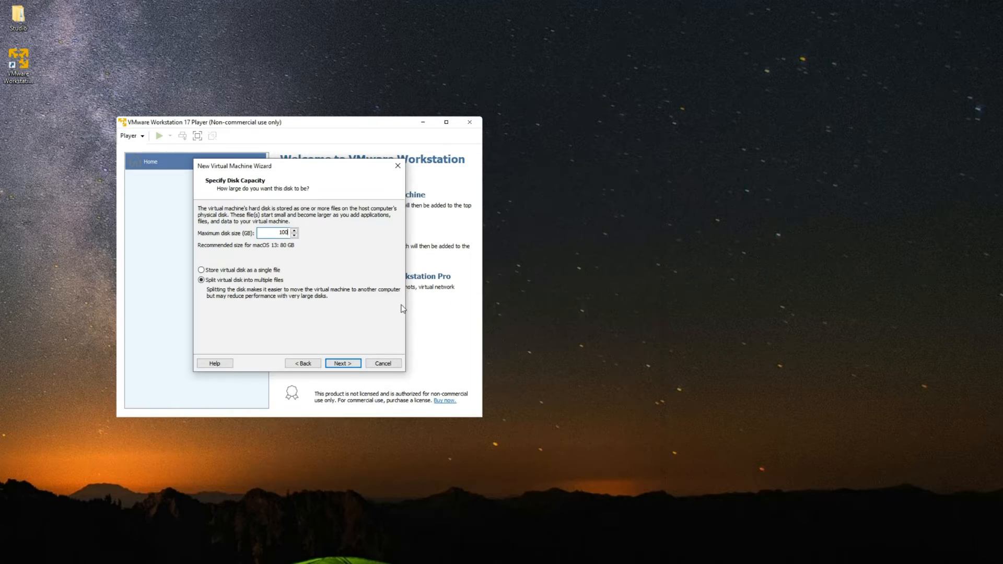
pyautogui.click(343, 364)
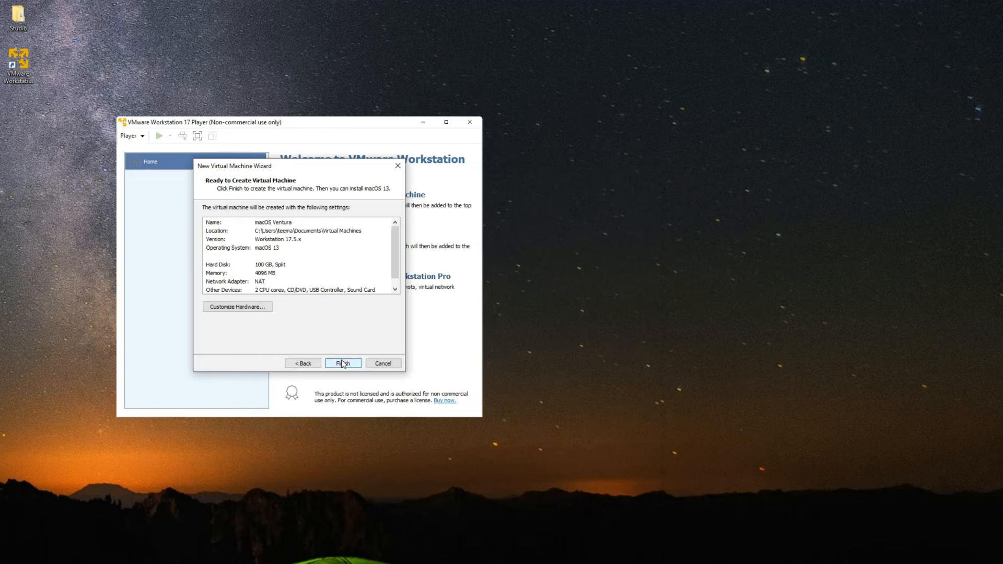
# - In Customize Hardware, raise memory to 5792 MB and processor cores to 3
pyautogui.click(240, 309)
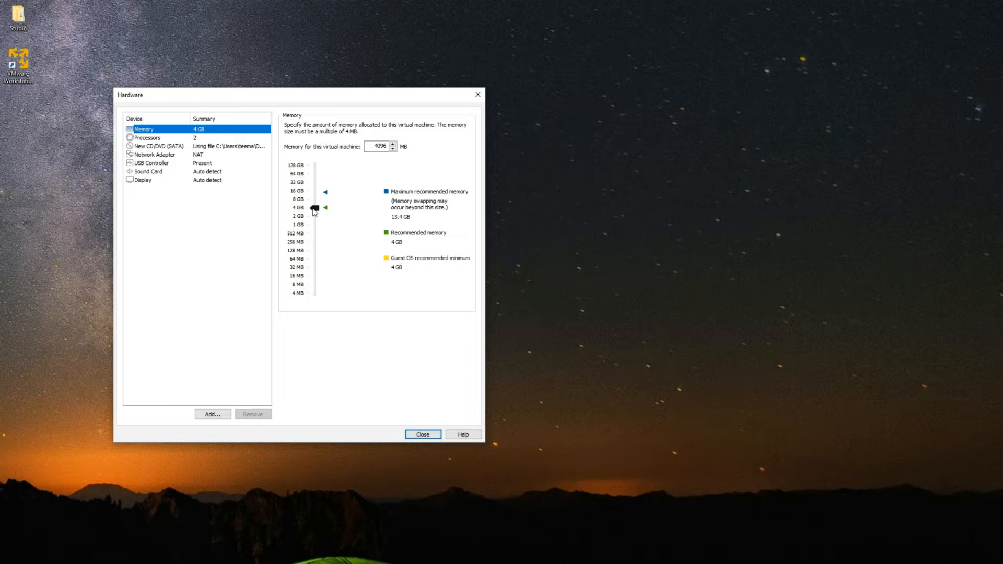
pyautogui.moveTo(314, 209); pyautogui.dragTo(320, 205)
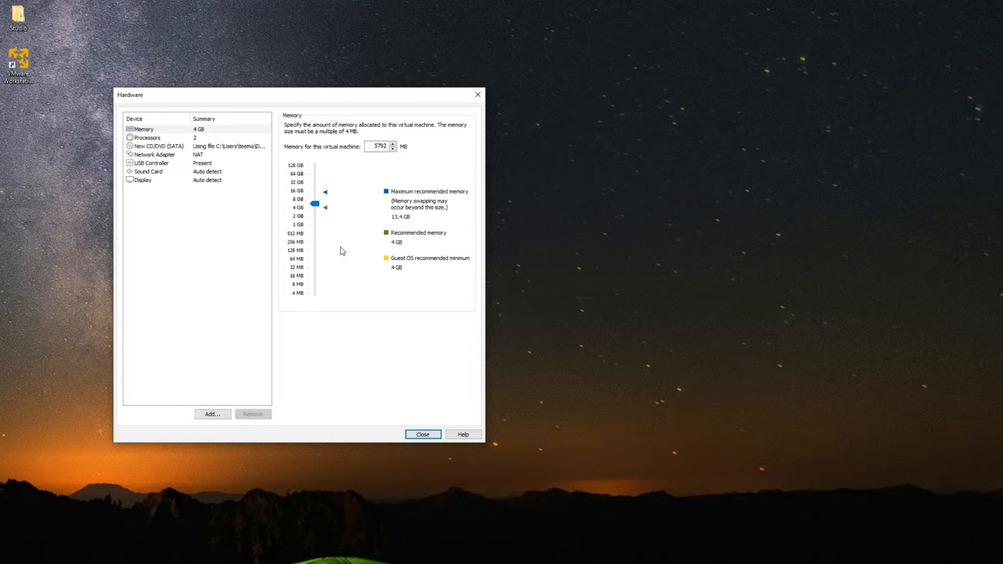
pyautogui.click(200, 139)
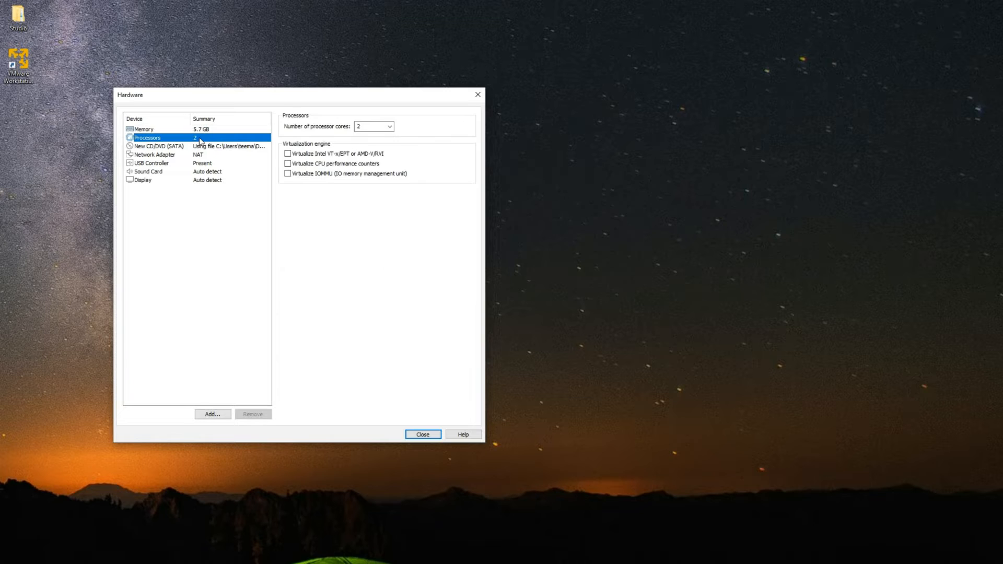
pyautogui.click(391, 127)
pyautogui.click(419, 435)
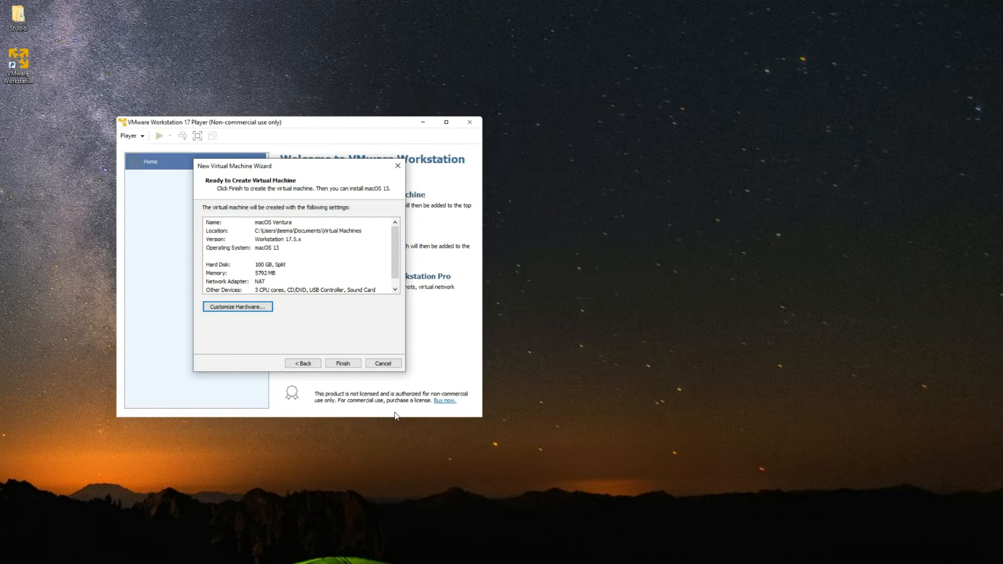
# - Finish the wizard so the macOS Ventura virtual machine is created
pyautogui.click(346, 364)
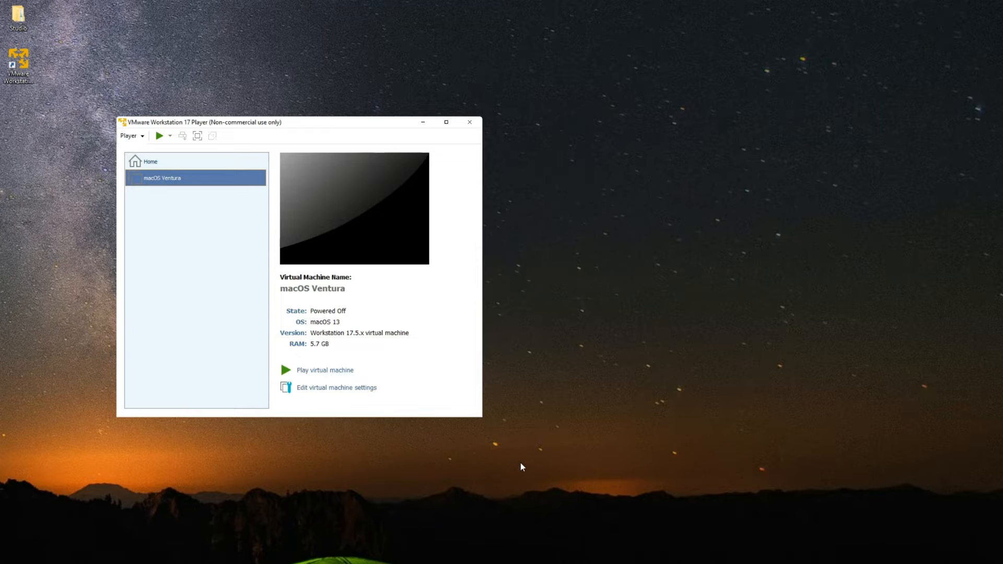
pyautogui.click(558, 496)
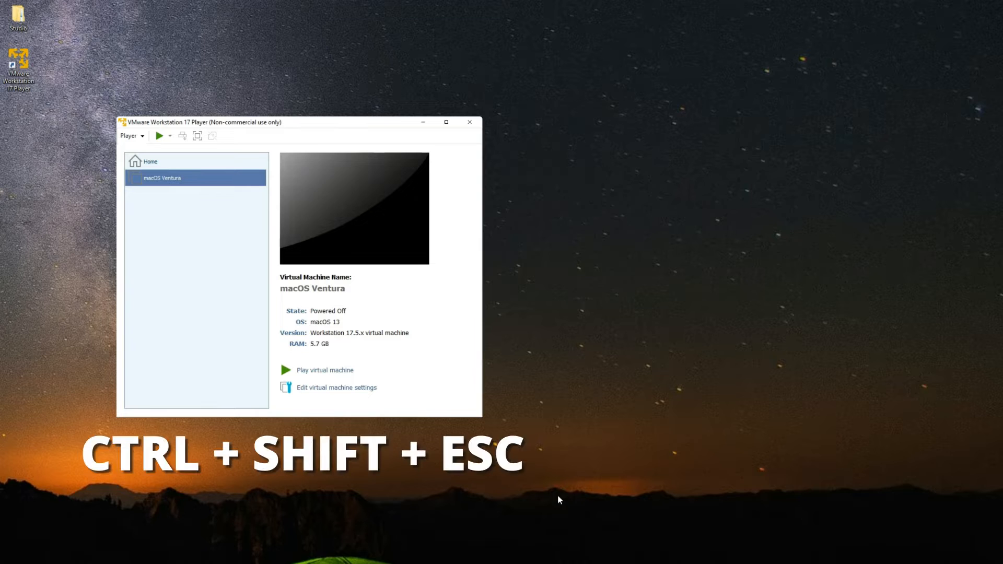
# - Check the Intel Core i5-4570 CPU in Task Manager, then open Downloads in File Explorer
pyautogui.hotkey('ctrl', 'shift', 'Escape')
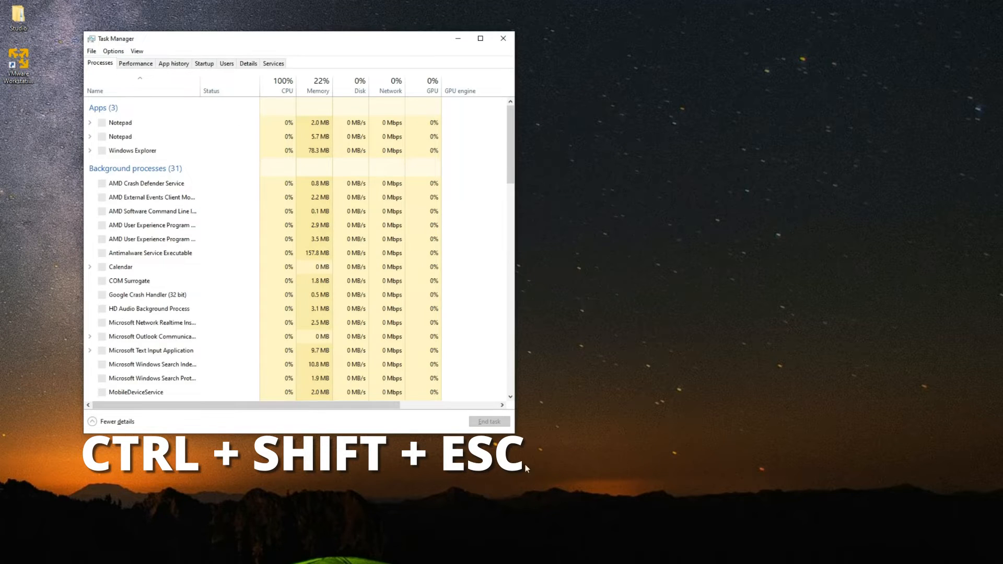
pyautogui.moveTo(174, 40); pyautogui.dragTo(541, 132)
pyautogui.click(497, 155)
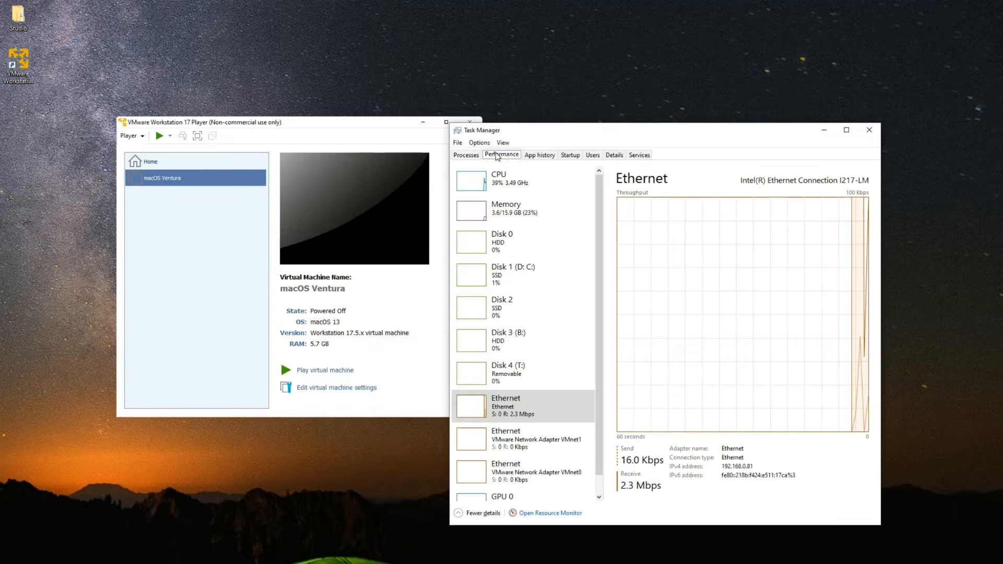
pyautogui.click(525, 188)
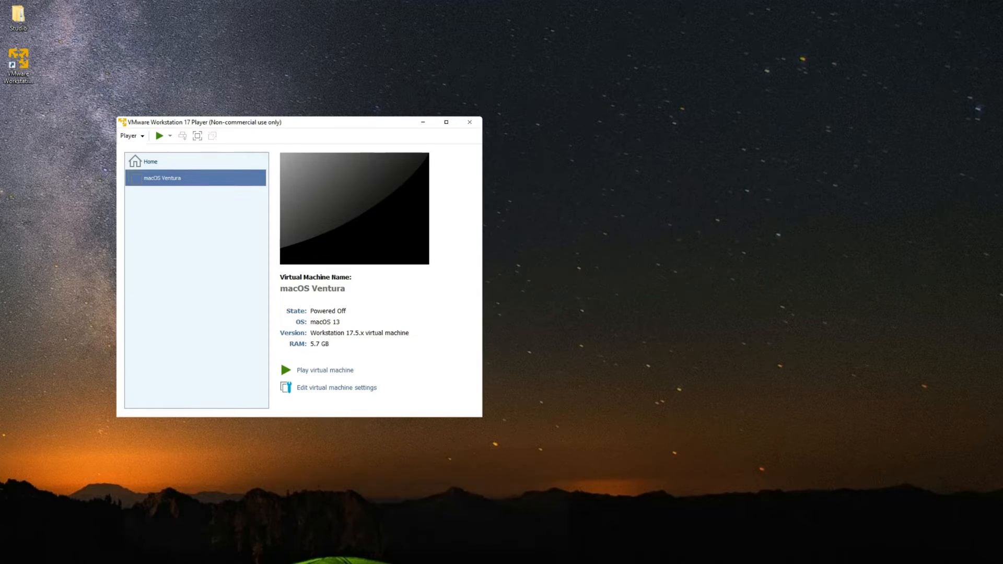
pyautogui.press('super+e')
pyautogui.click(132, 342)
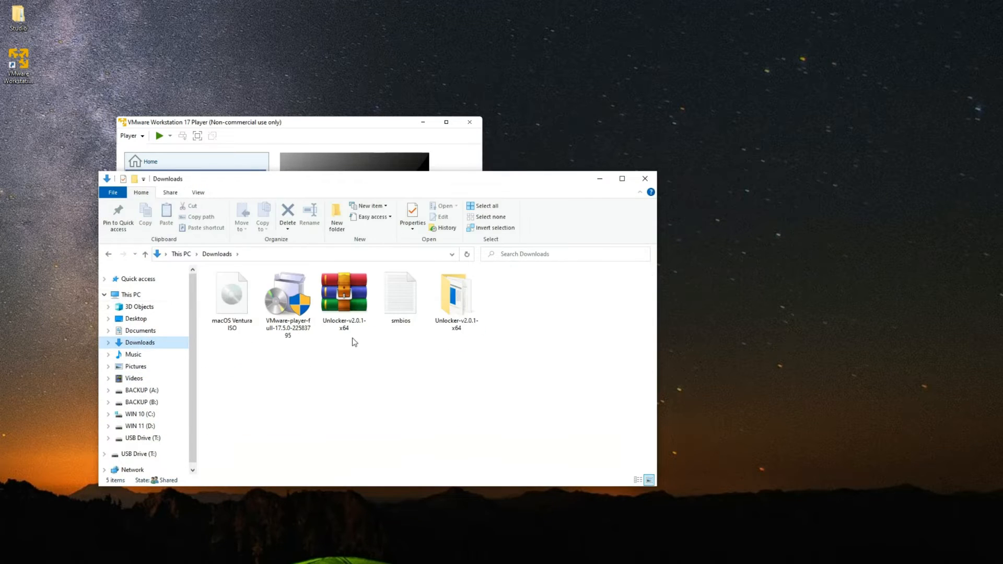
# - Open the smbios file in Notepad and copy its AMD-only smc.version and cpuid lines
pyautogui.click(409, 312)
pyautogui.doubleClick(409, 312)
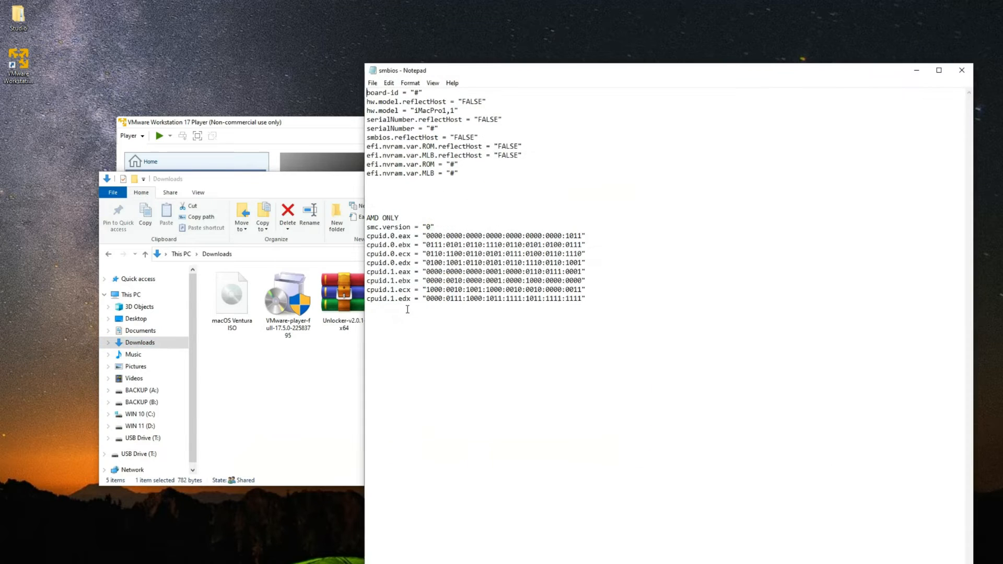
pyautogui.moveTo(490, 78); pyautogui.dragTo(670, 81)
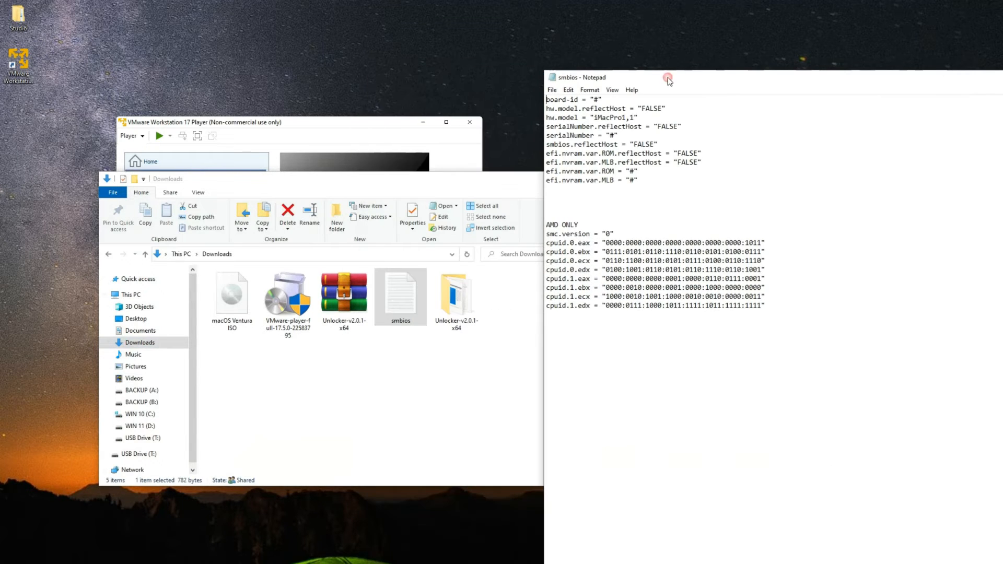
pyautogui.moveTo(777, 305); pyautogui.dragTo(545, 235)
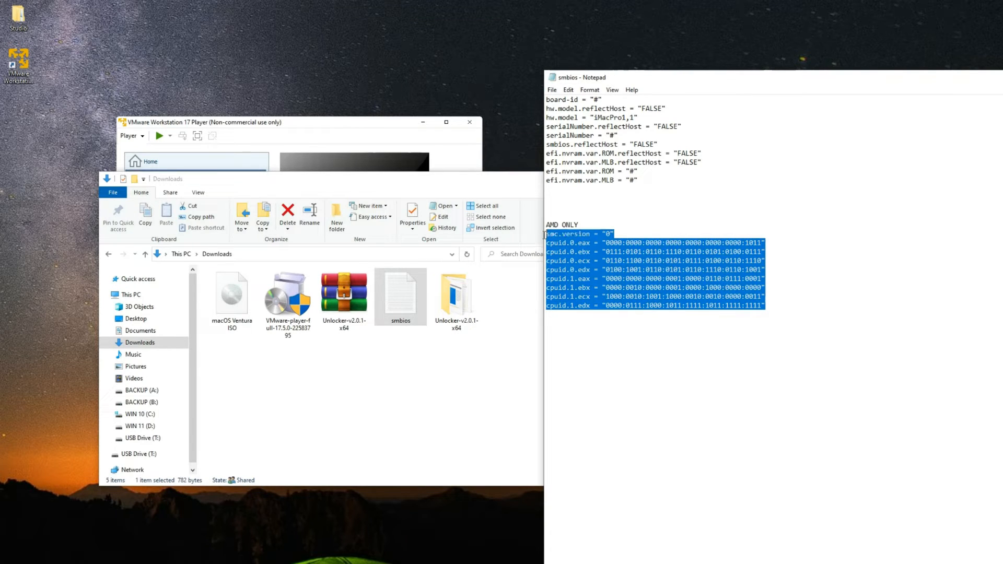
pyautogui.rightClick(580, 239)
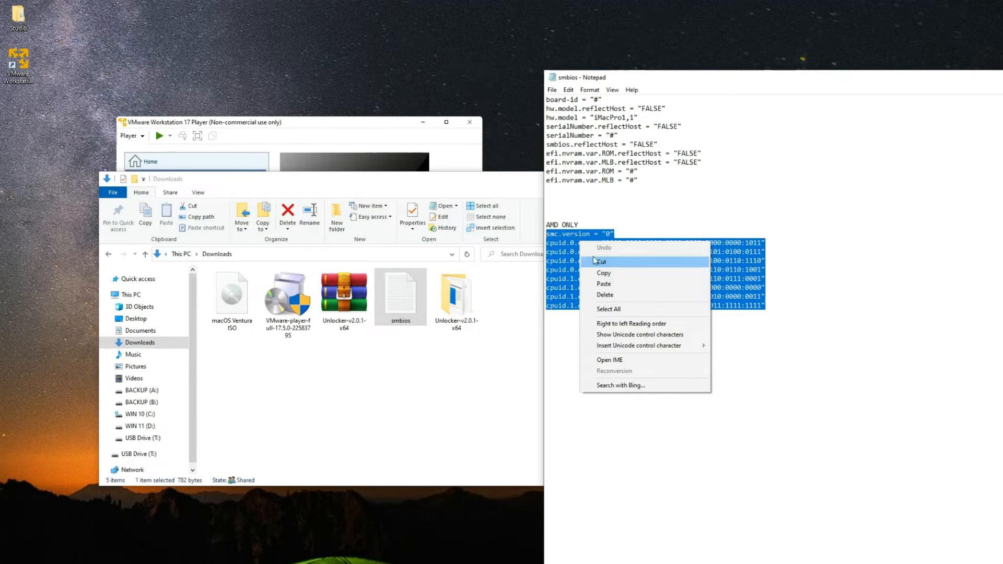
pyautogui.click(605, 277)
pyautogui.click(368, 407)
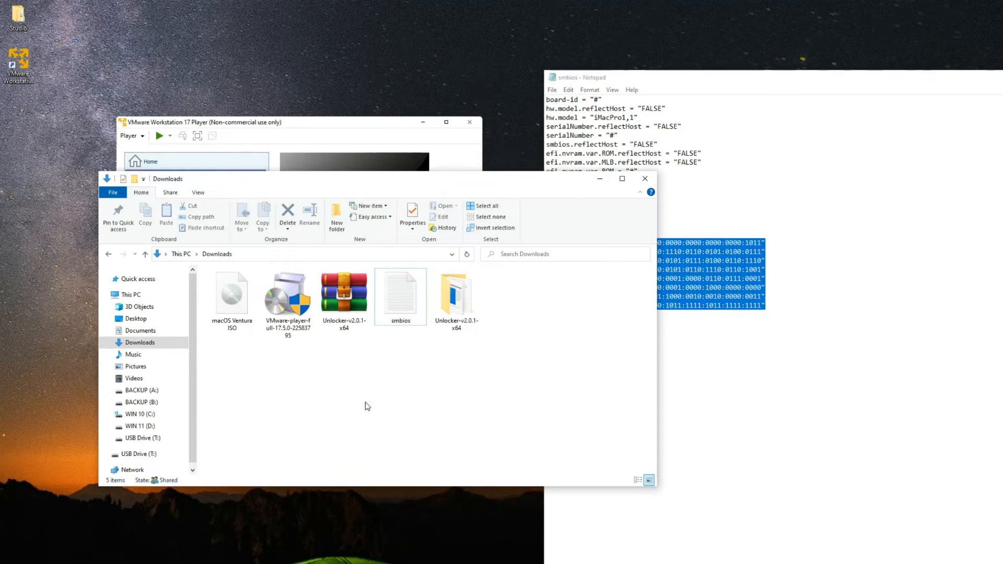
# - Open the macOS Ventura .vmx from Documents\Virtual Machines in Notepad
pyautogui.click(150, 332)
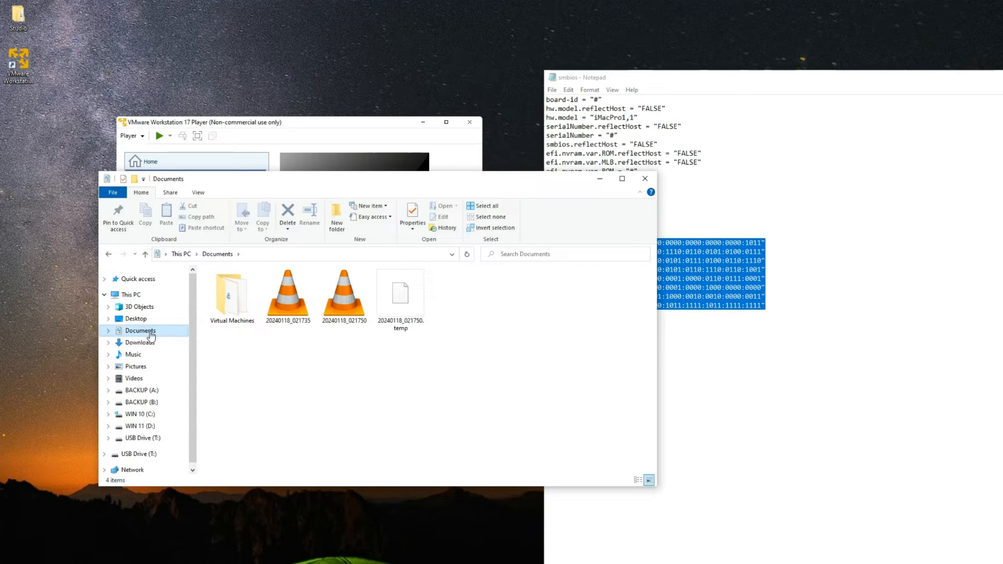
pyautogui.doubleClick(235, 297)
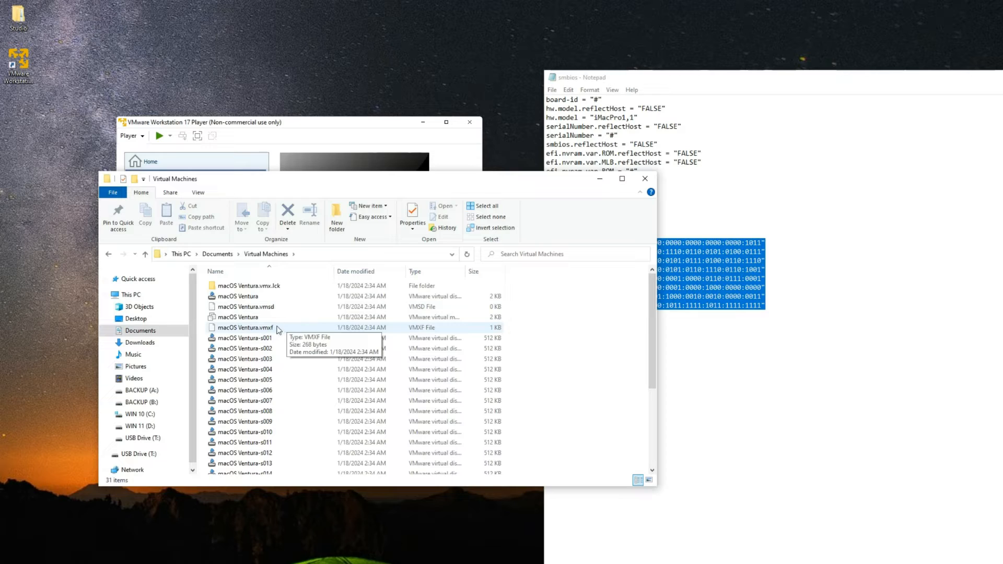
pyautogui.click(435, 319)
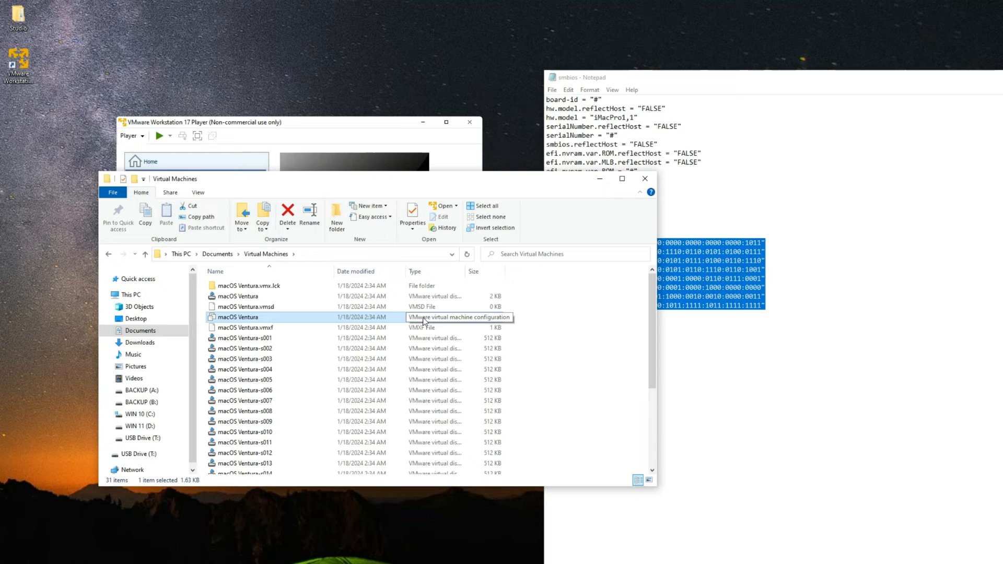
pyautogui.rightClick(290, 315)
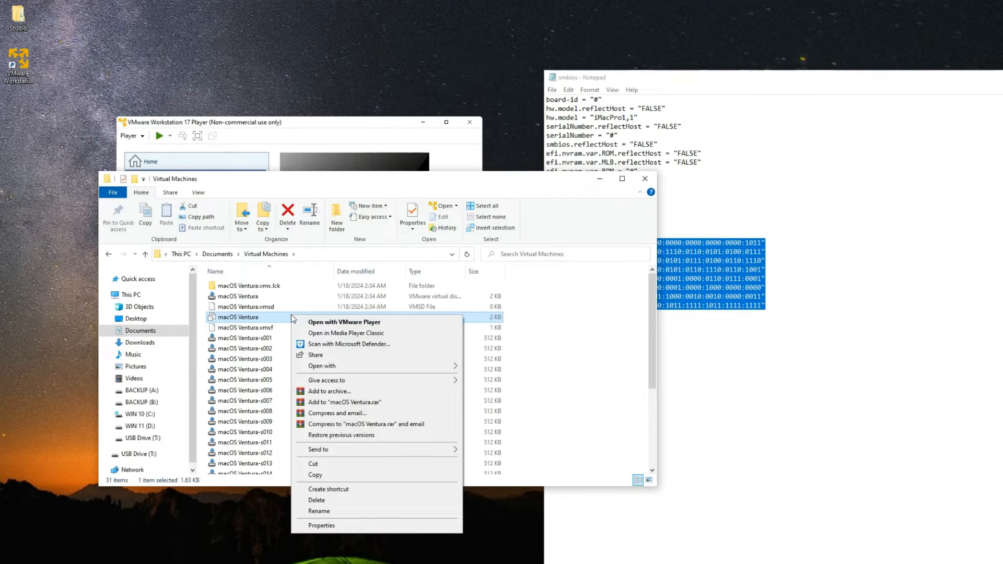
pyautogui.moveTo(351, 367)
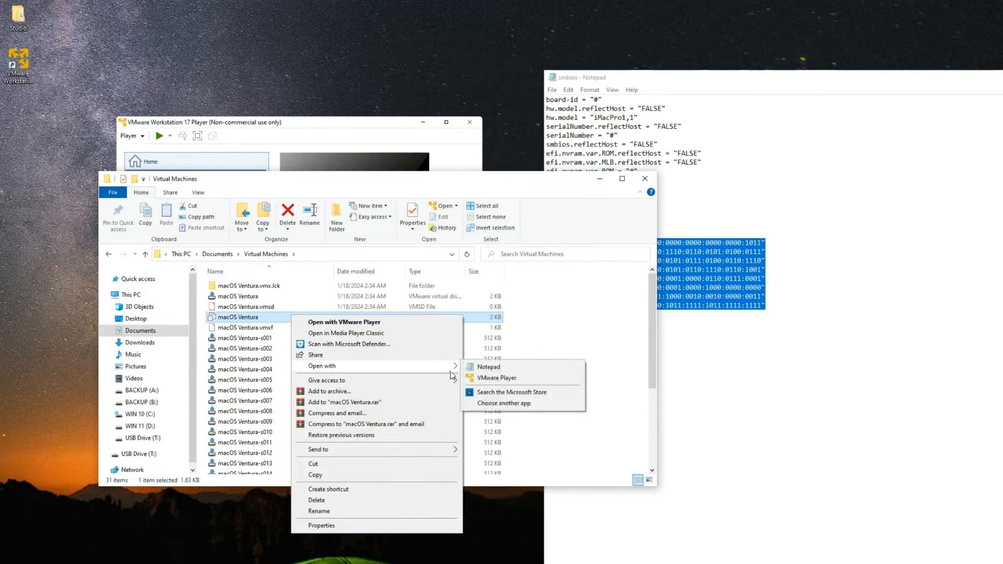
pyautogui.click(469, 368)
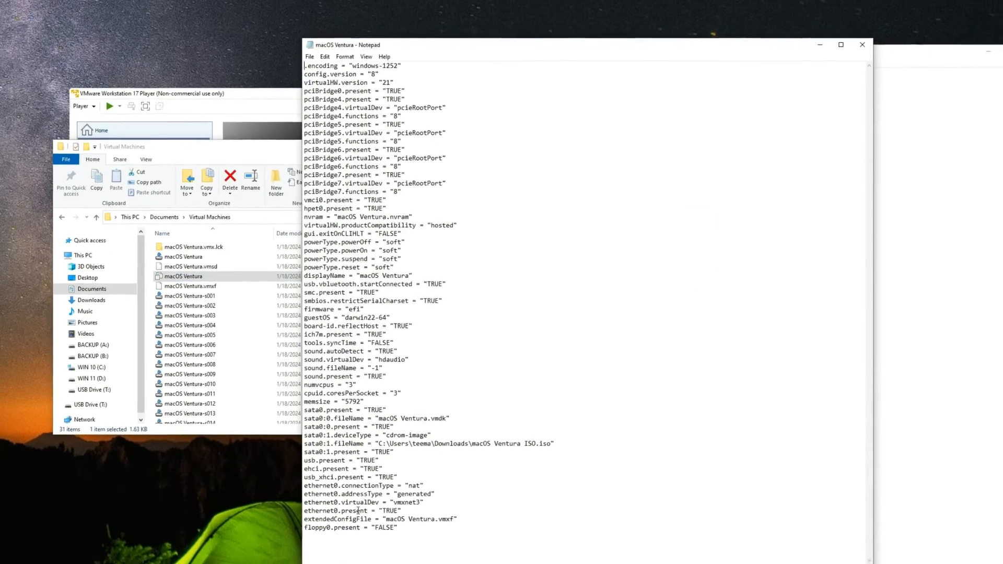
# - Paste the AMD cpuid lines at the .vmx's end, delete them again, then save and close
pyautogui.click(402, 519)
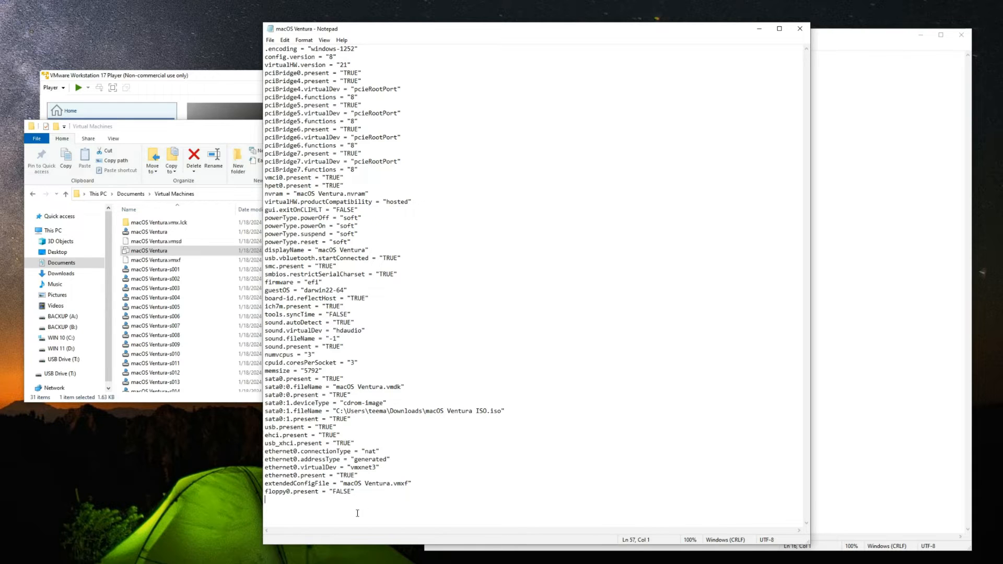
pyautogui.hotkey('ctrl', 'v')
pyautogui.moveTo(473, 519); pyautogui.dragTo(261, 454)
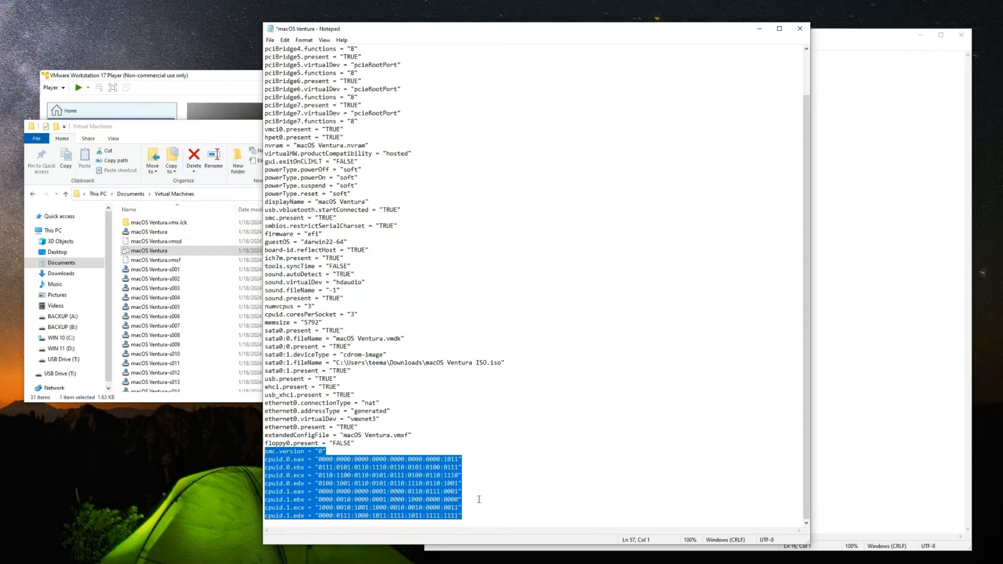
pyautogui.press('Delete')
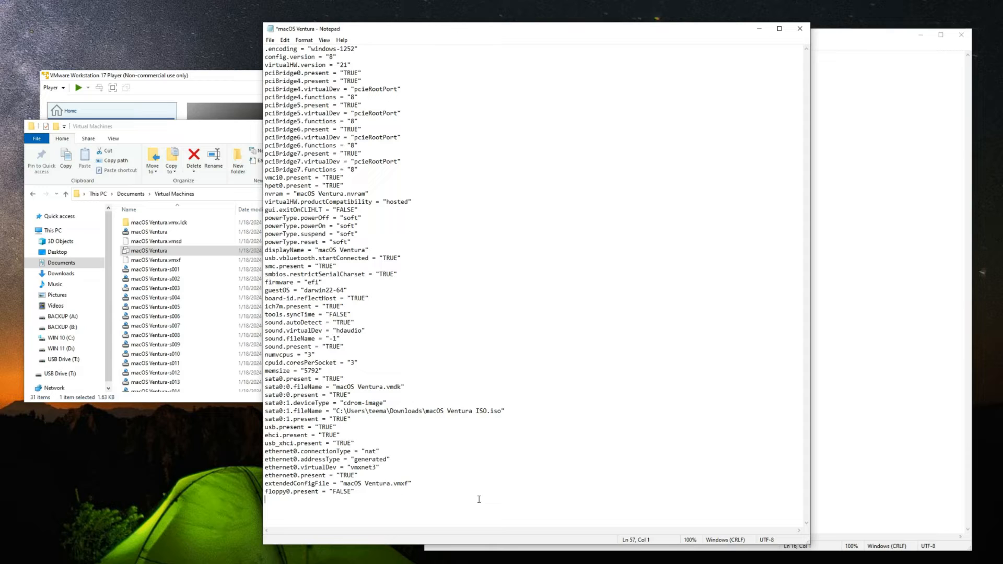
pyautogui.hotkey('ctrl', 's')
pyautogui.click(799, 29)
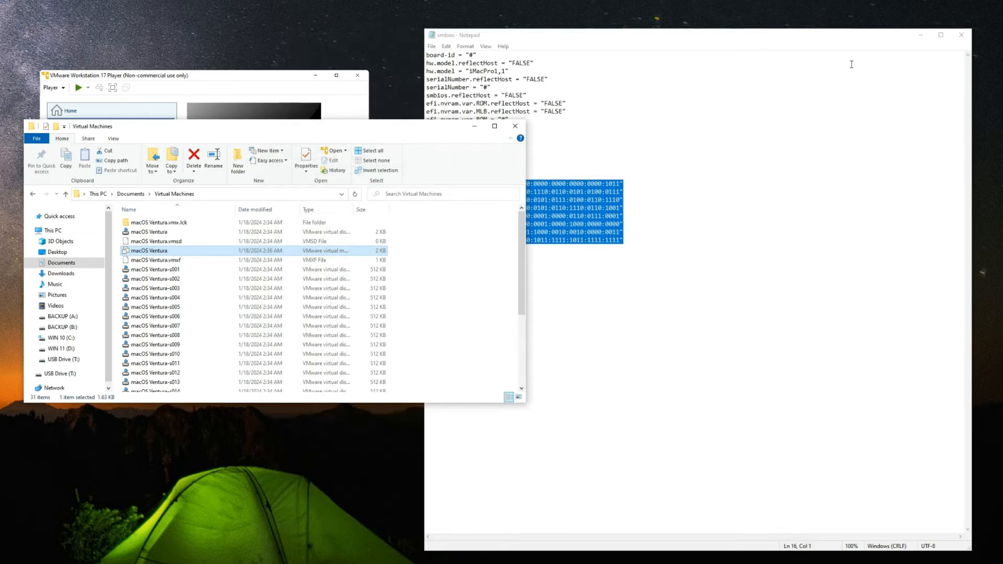
# - Close the smbios notes and Explorer, power on macOS Ventura, and continue with English
pyautogui.click(961, 35)
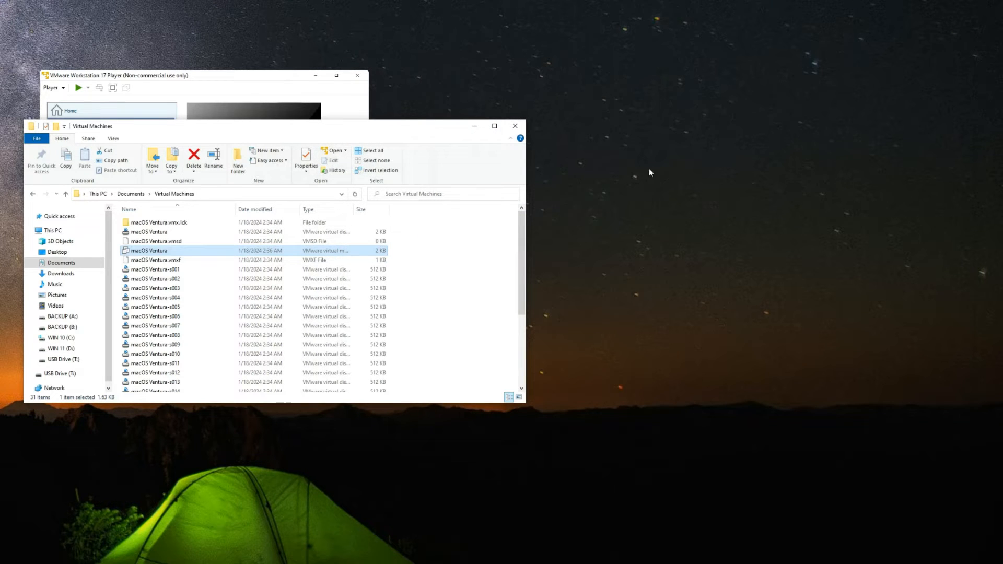
pyautogui.click(515, 125)
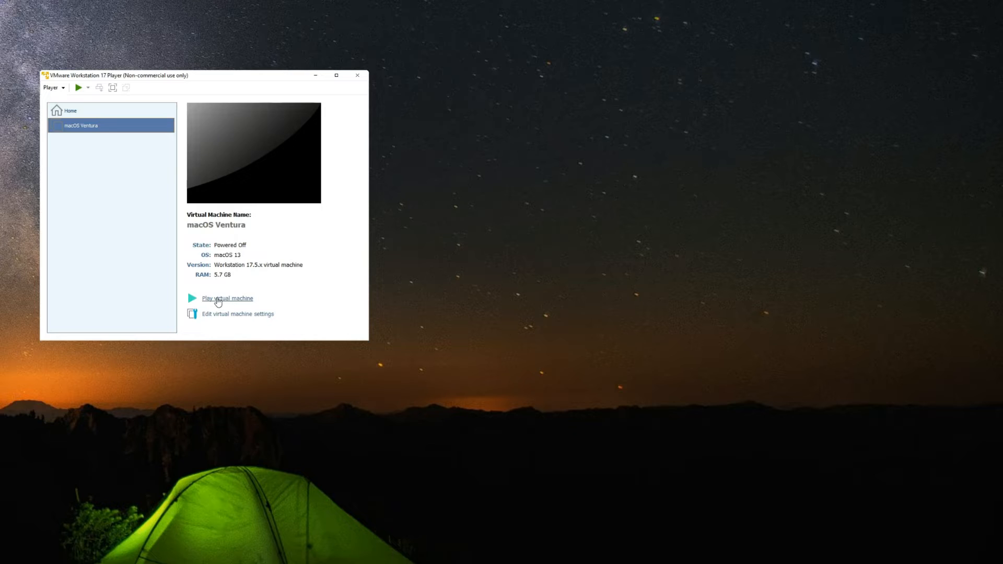
pyautogui.click(218, 300)
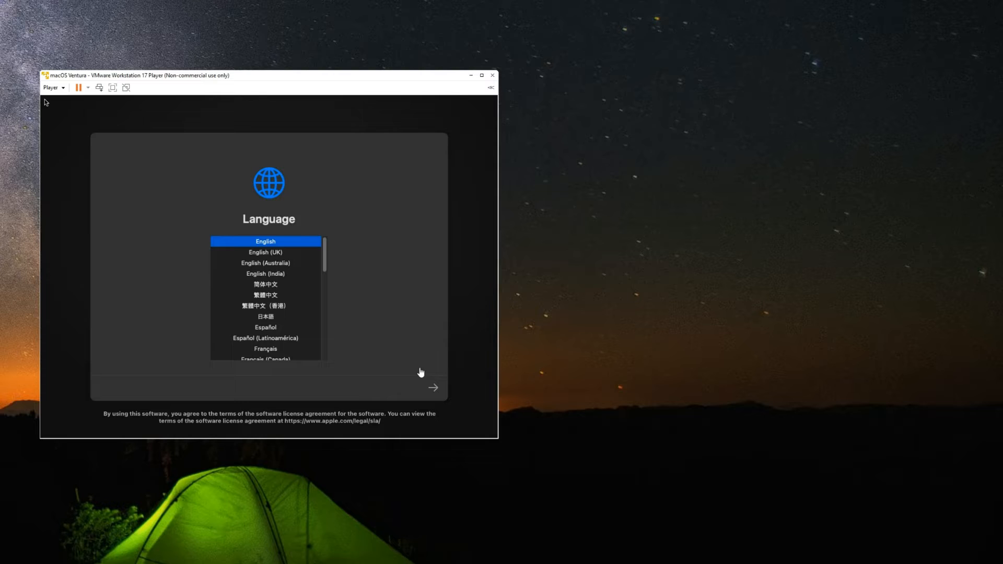
pyautogui.click(46, 102)
pyautogui.click(436, 389)
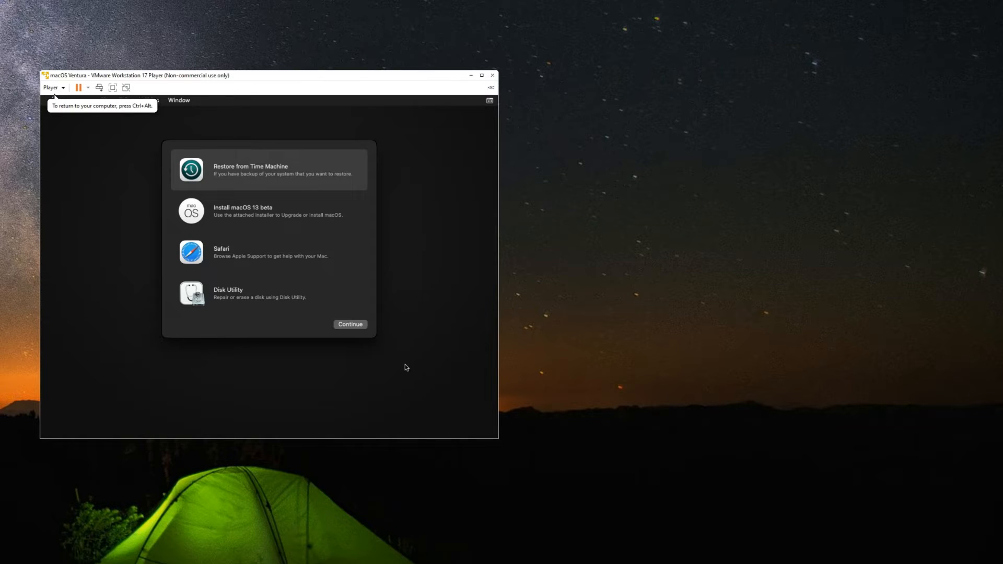
# - Launch Disk Utility from Recovery and select the VMware Virtual SATA Hard Drive
pyautogui.click(268, 301)
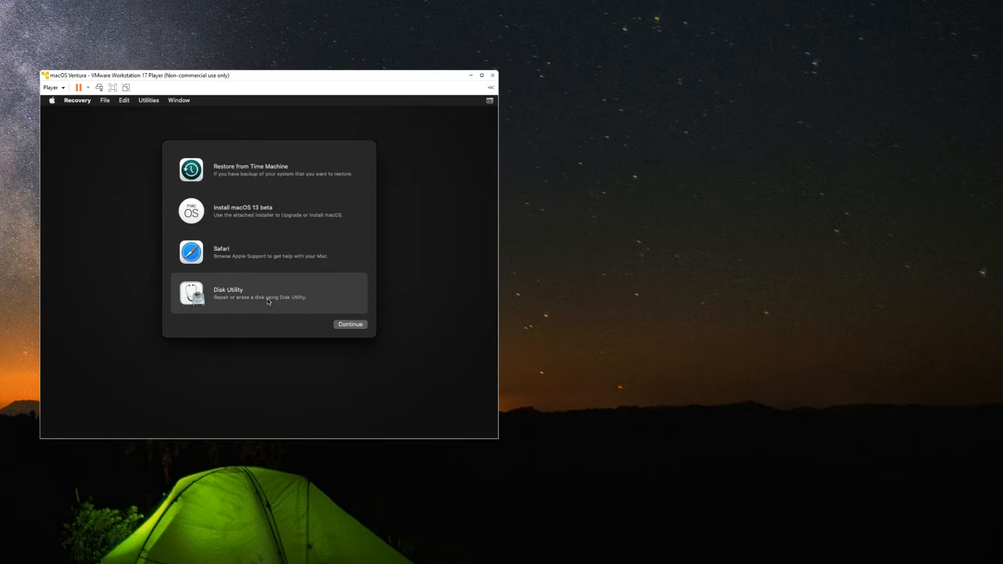
pyautogui.click(349, 325)
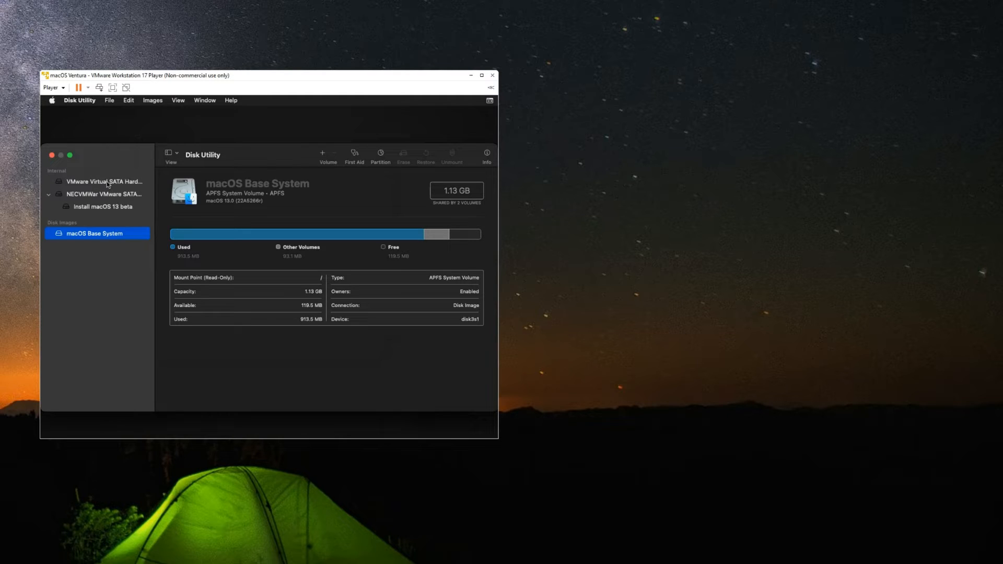
pyautogui.click(109, 182)
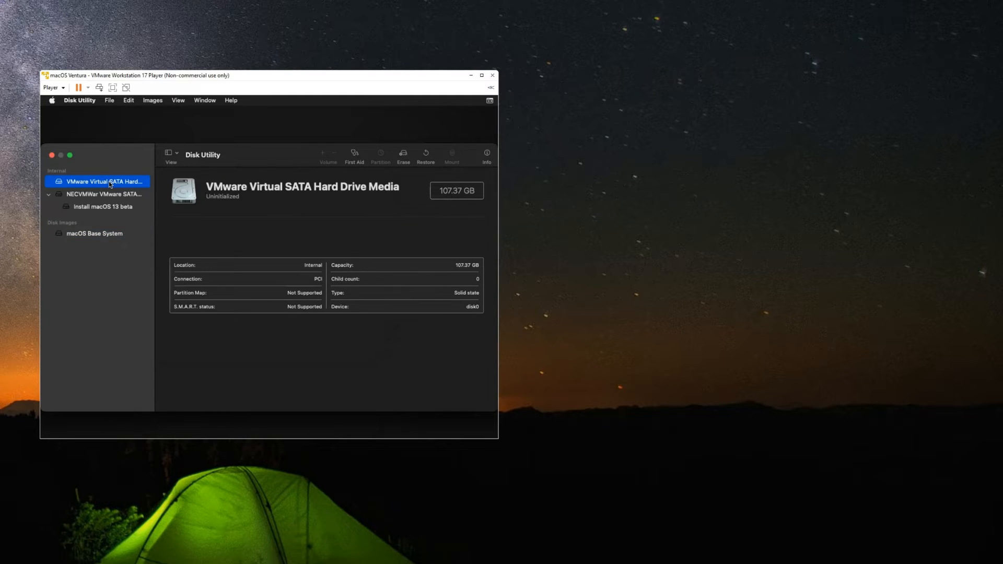
pyautogui.click(445, 191)
pyautogui.doubleClick(444, 191)
# - Erase the drive as APFS volume 'macos 13', then quit Disk Utility
pyautogui.click(403, 156)
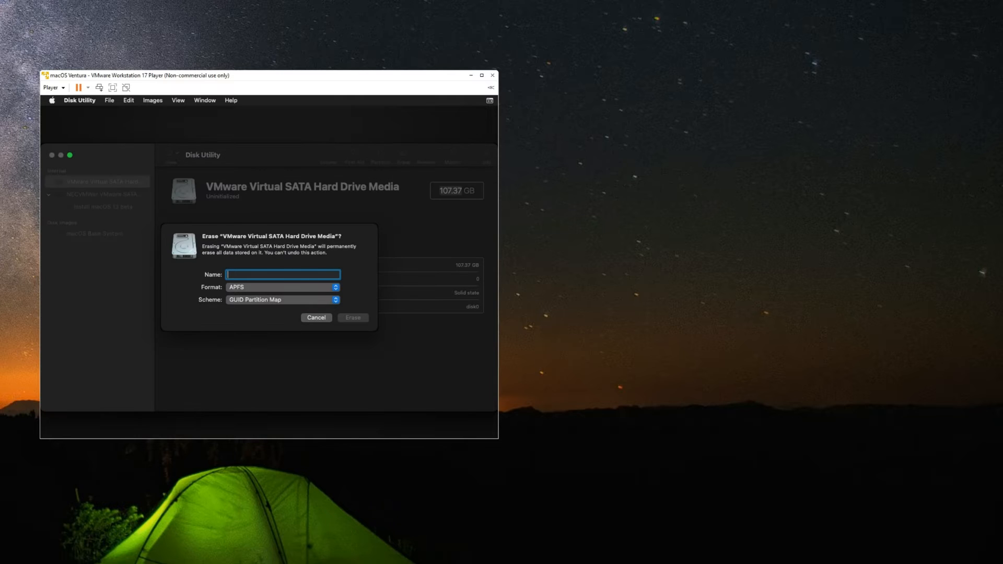
pyautogui.write('macos 13')
pyautogui.click(285, 290)
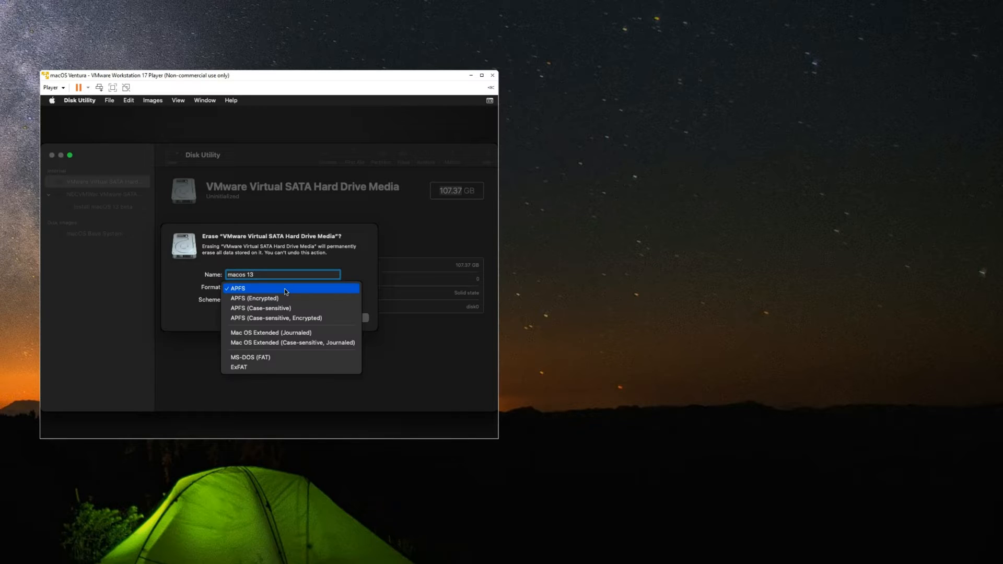
pyautogui.click(350, 283)
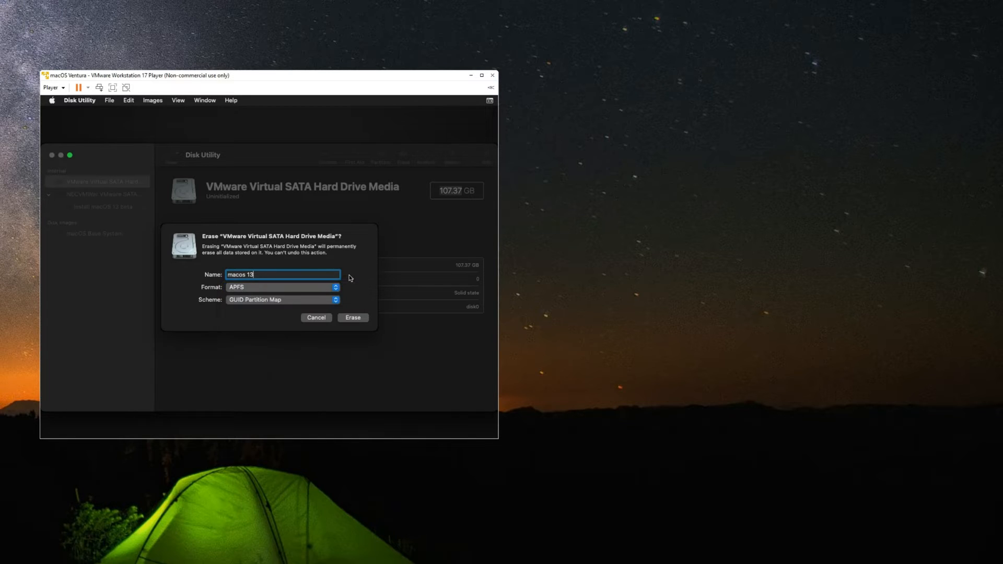
pyautogui.click(353, 317)
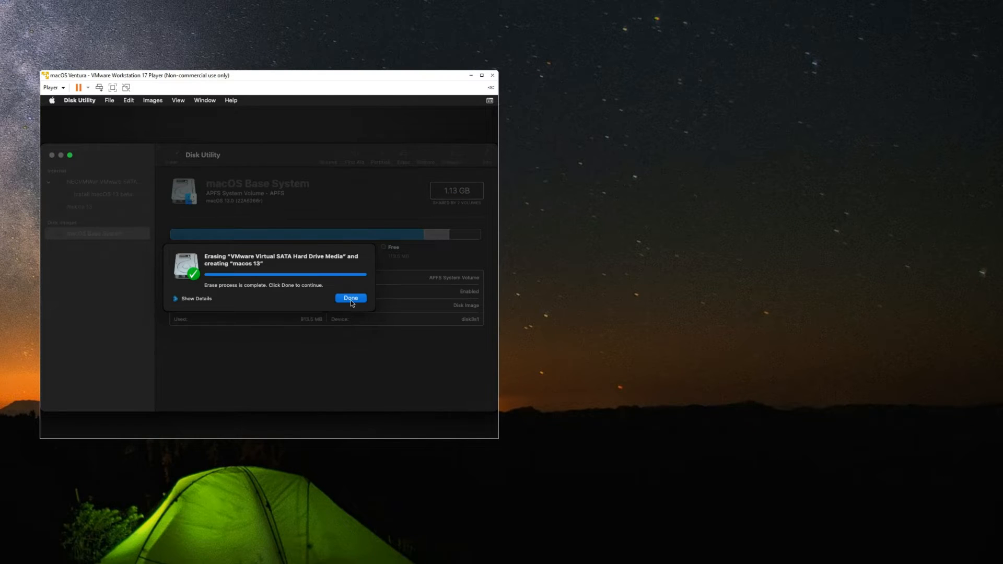
pyautogui.click(351, 298)
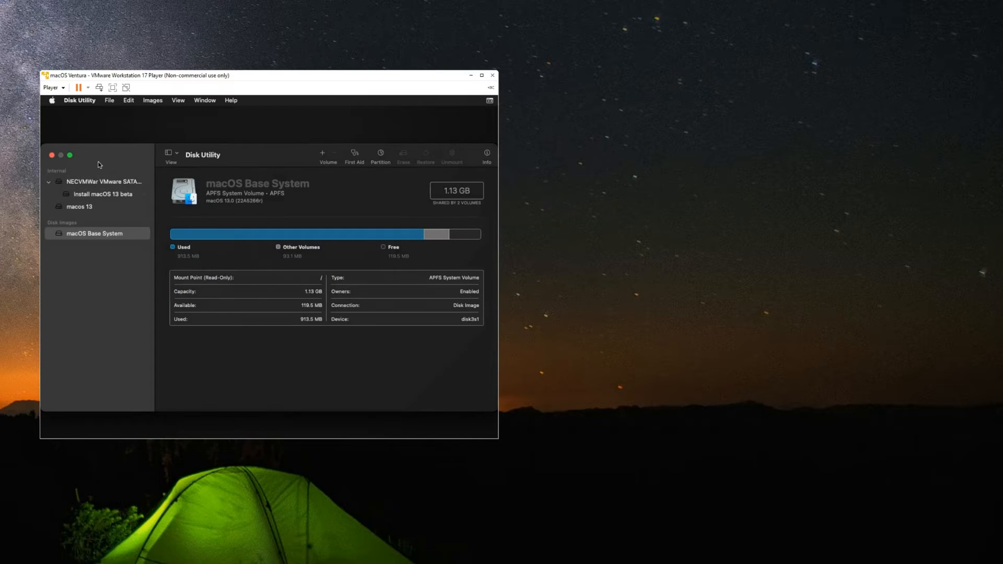
pyautogui.click(52, 155)
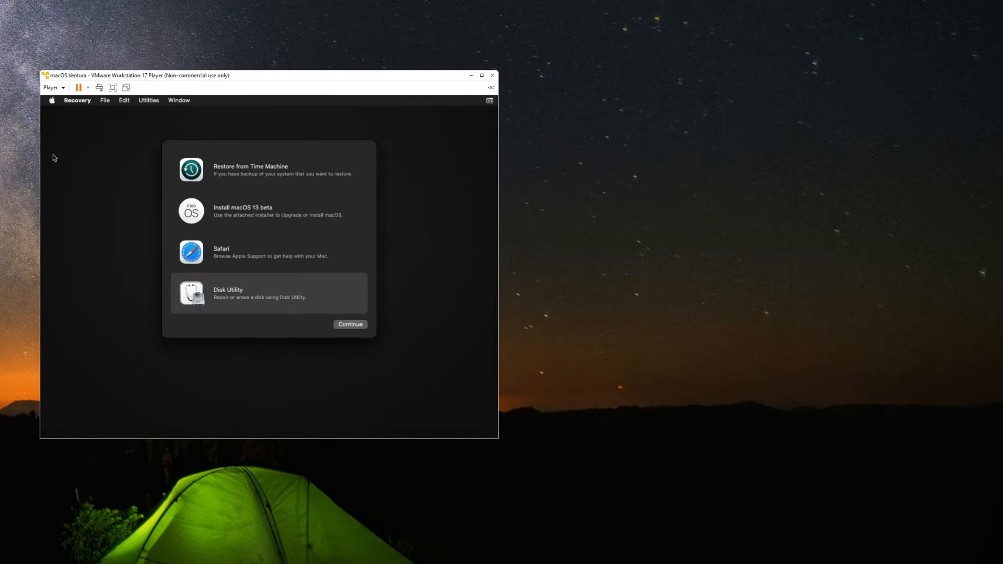
# - Launch the macOS 13 beta installer, accept the license, and install onto the 'macos 13' disk
pyautogui.click(269, 216)
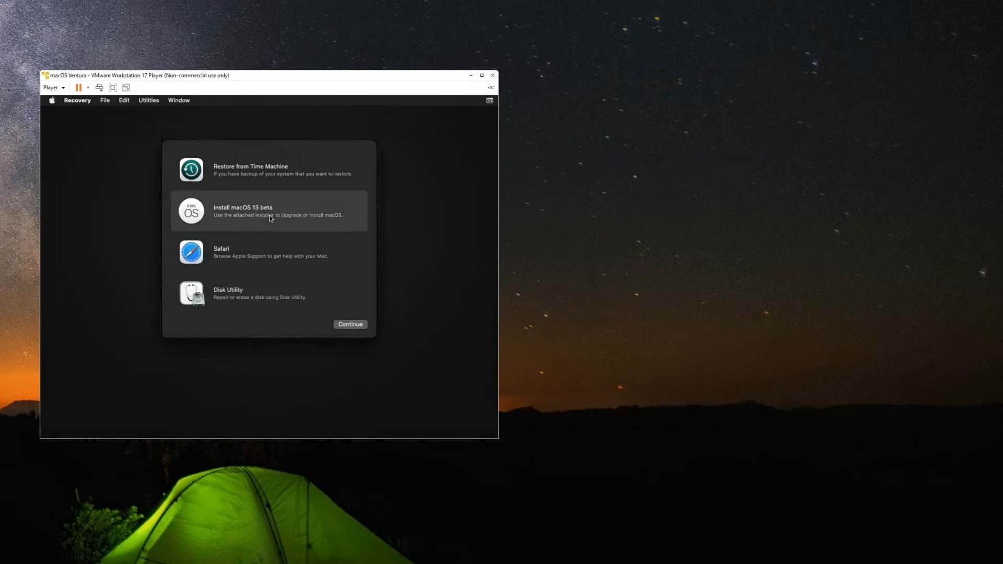
pyautogui.click(349, 324)
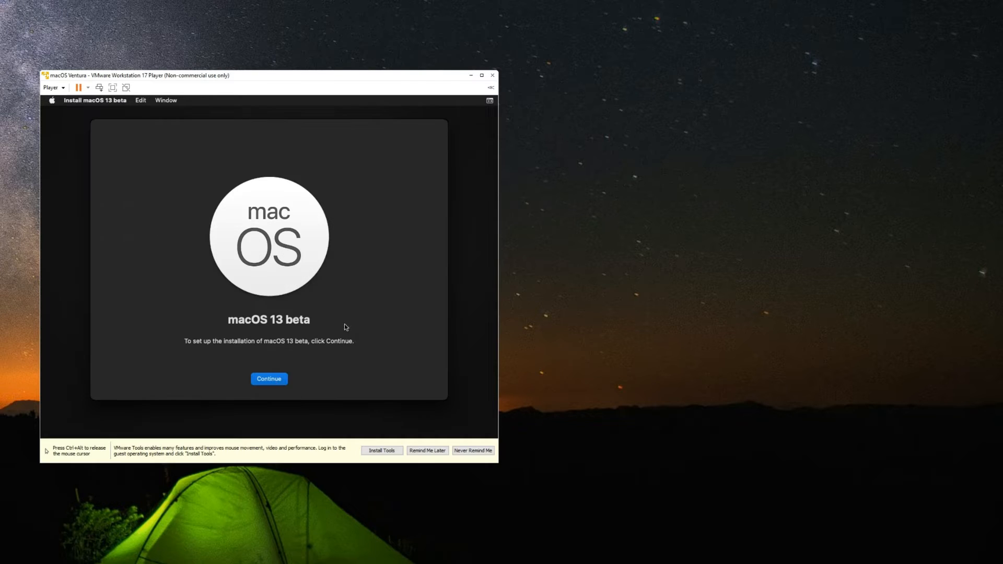
pyautogui.click(271, 382)
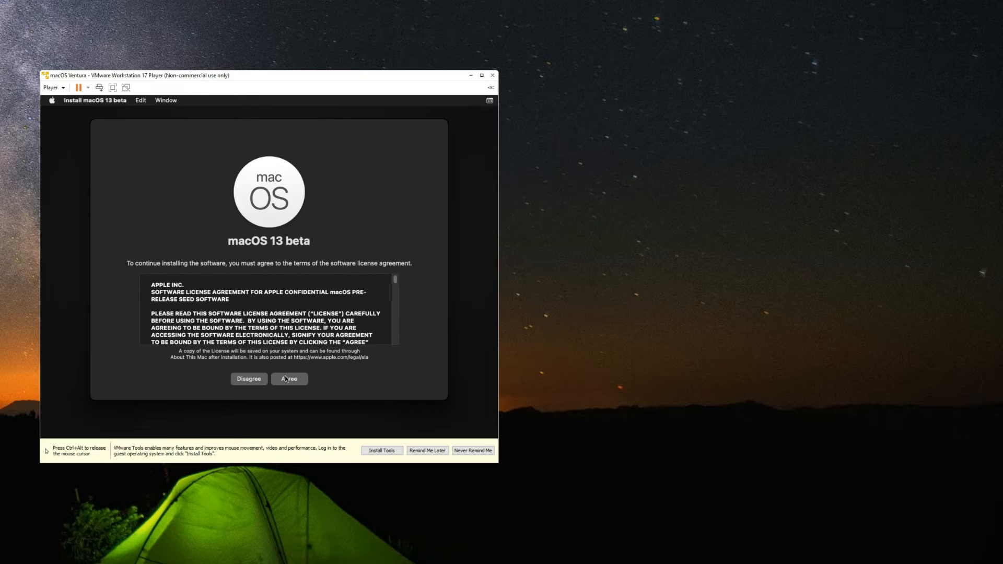
pyautogui.click(287, 379)
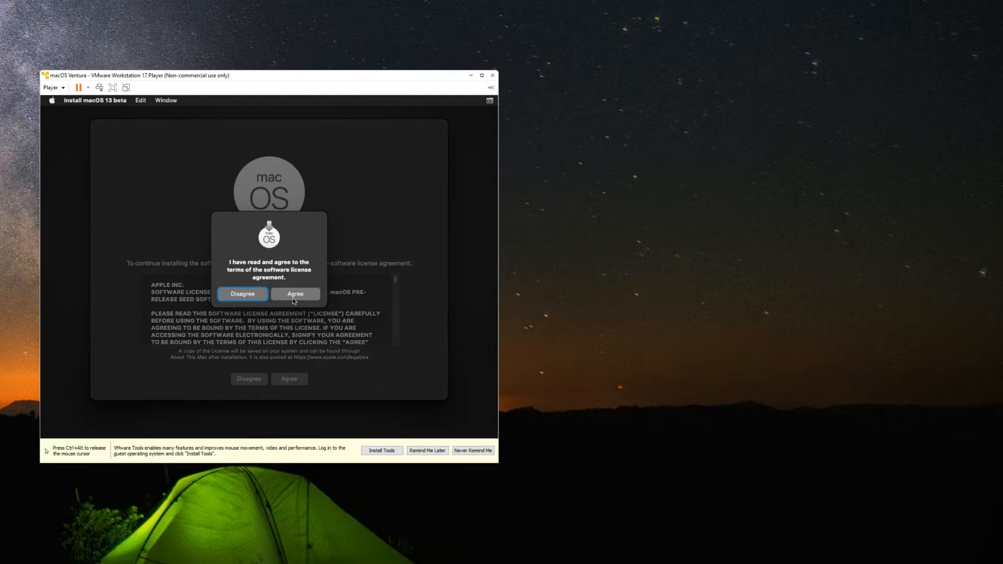
pyautogui.click(295, 294)
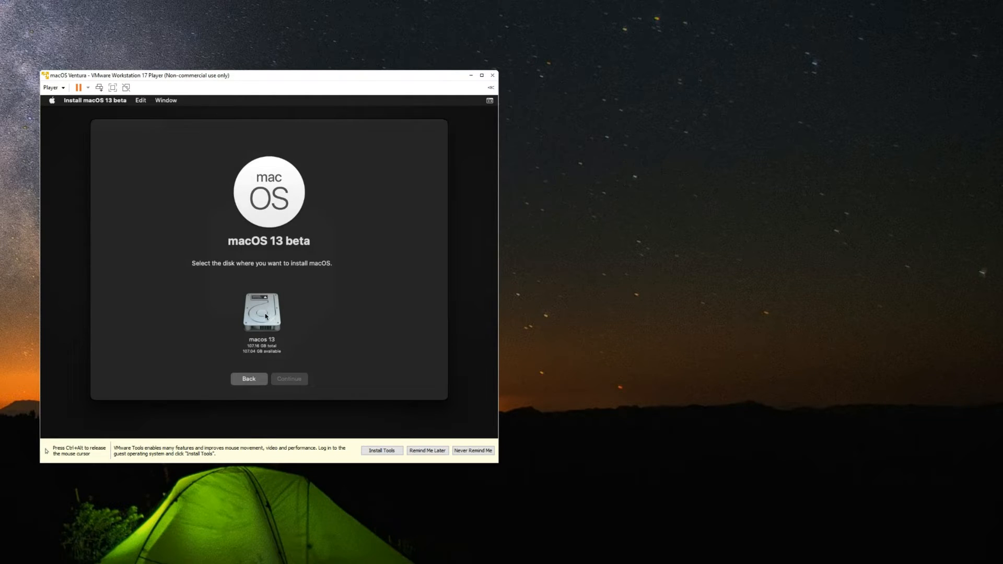
pyautogui.click(266, 316)
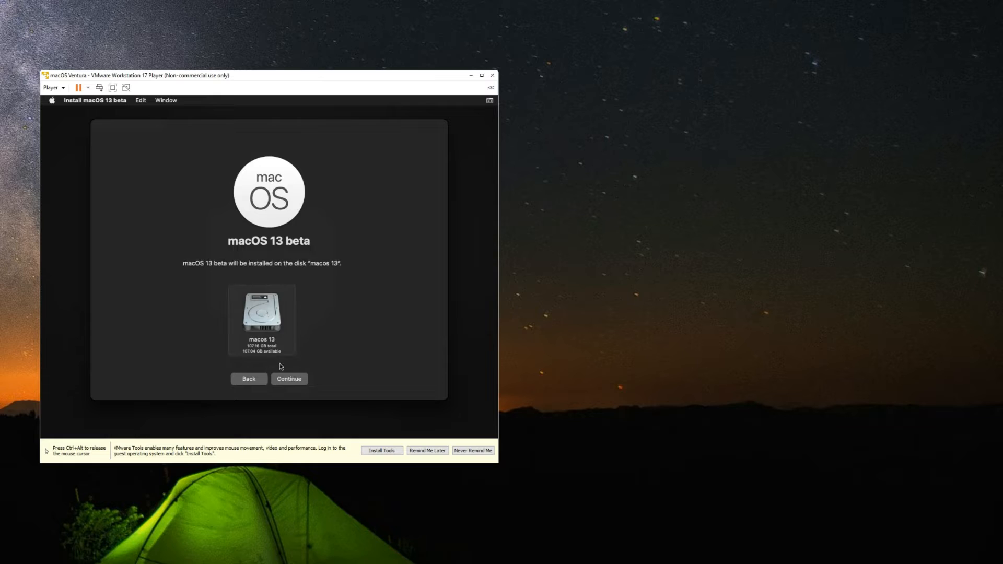
pyautogui.click(286, 379)
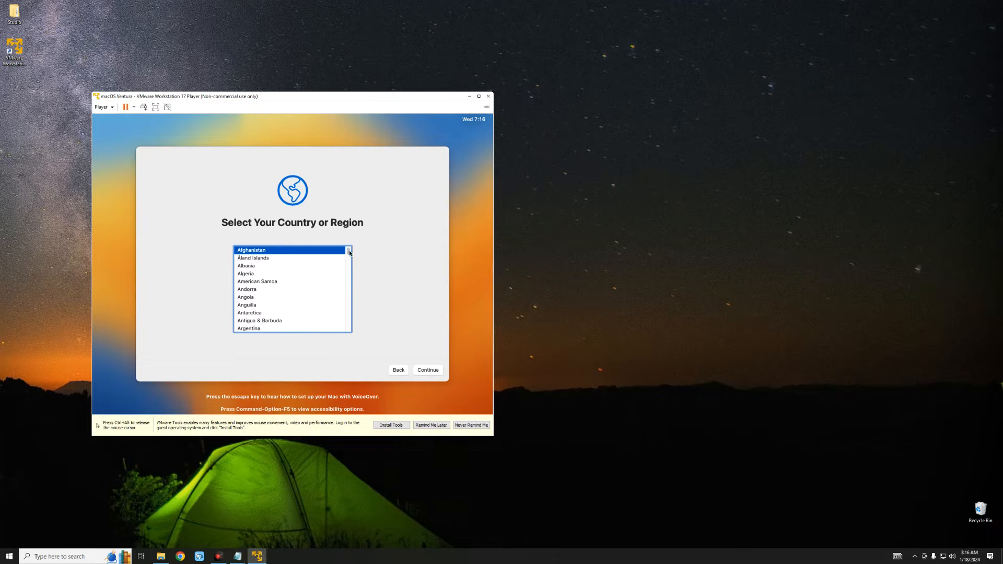
# - Choose Nigeria as the region, accept language and privacy, and skip migration and Apple ID sign-in
pyautogui.write('nigeria')
pyautogui.click(427, 370)
pyautogui.click(427, 371)
pyautogui.click(426, 371)
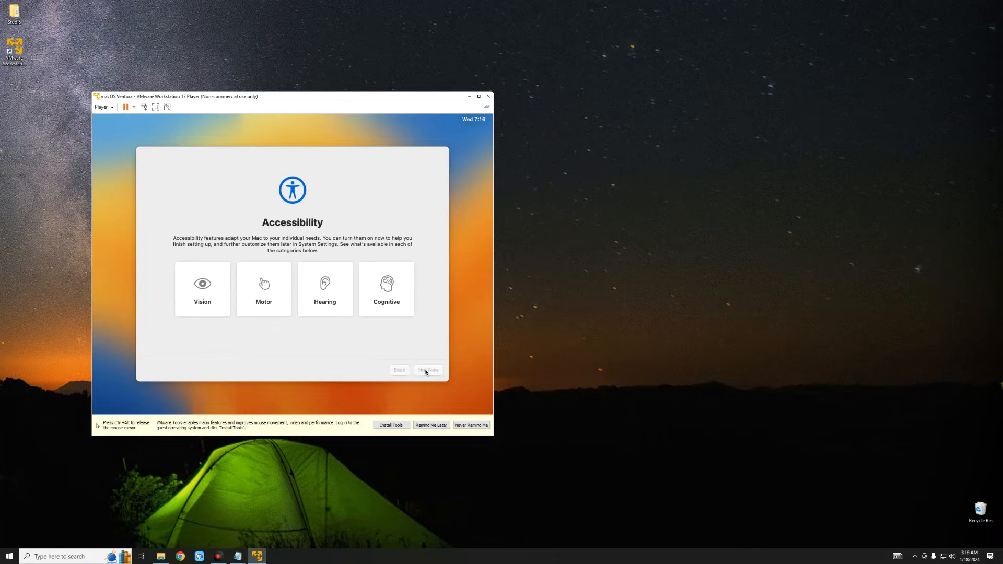
pyautogui.click(427, 371)
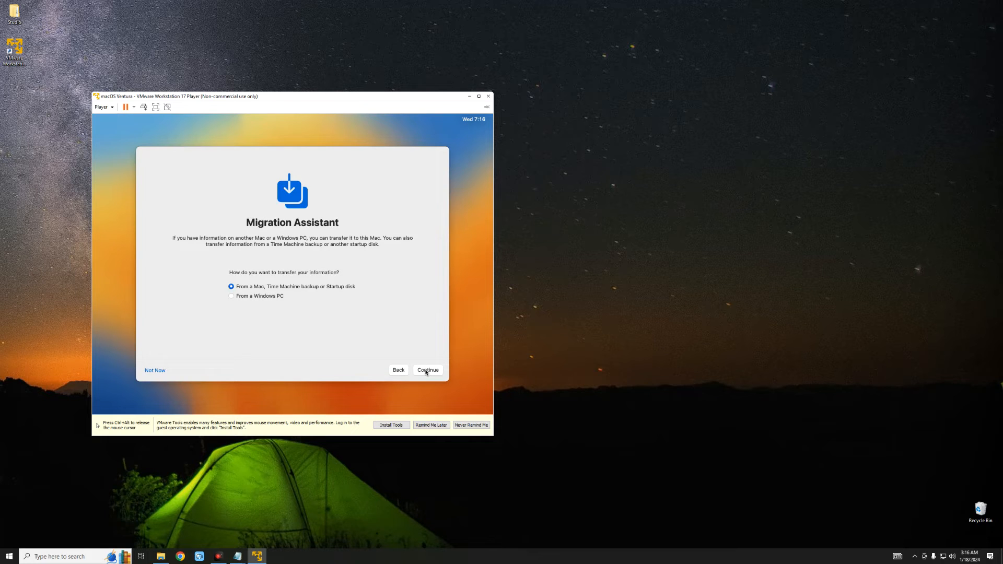
pyautogui.click(158, 372)
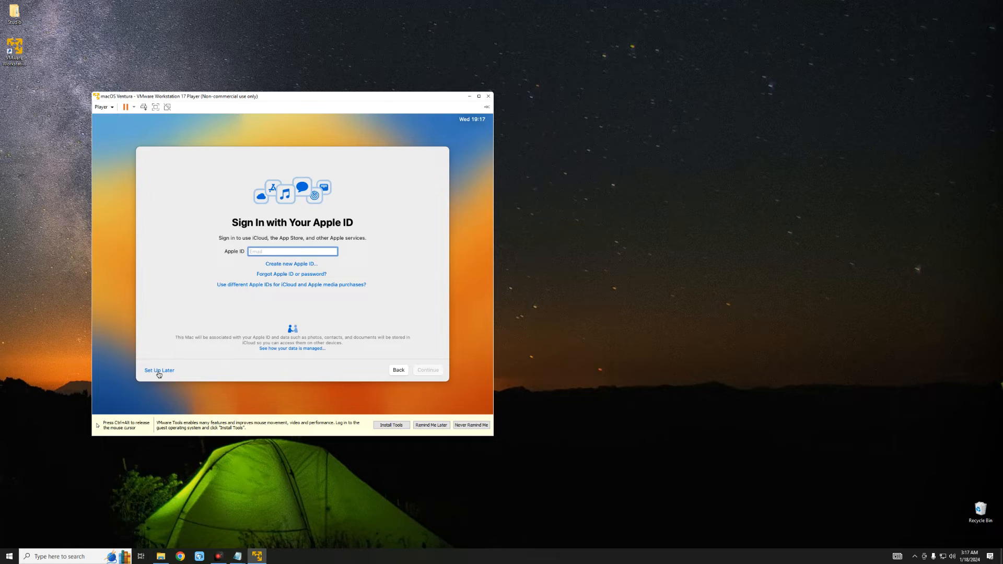
pyautogui.click(159, 372)
pyautogui.click(270, 300)
# - Agree to the terms and create the local user account with its full name, account name and password
pyautogui.press('Return')
pyautogui.click(315, 295)
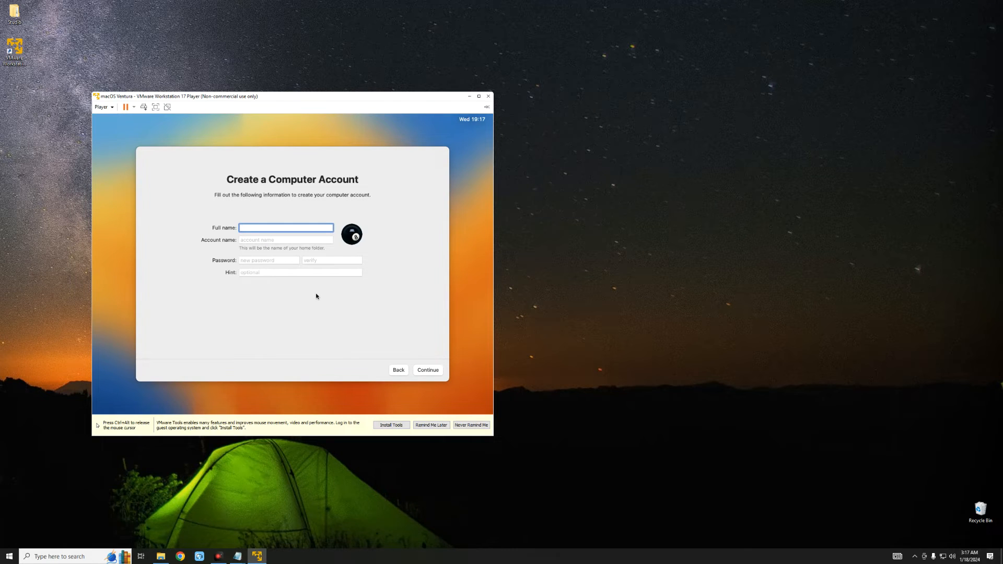
pyautogui.write('Everything Tech')
pyautogui.press('Tab')
pyautogui.write('teema')
pyautogui.press('Tab')
pyautogui.write('1234')
pyautogui.press('Tab')
pyautogui.write('1234')
pyautogui.click(428, 371)
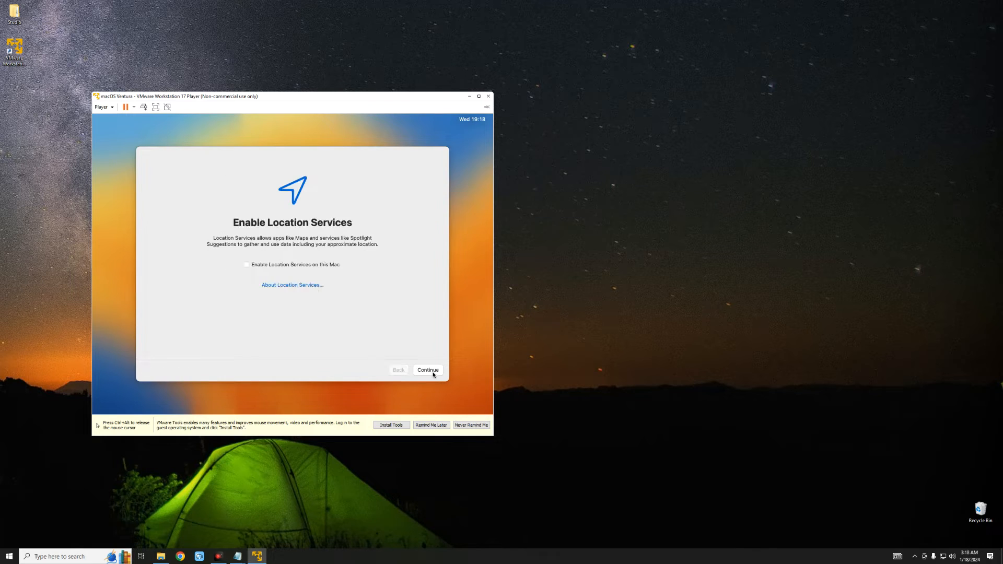
# - Skip location services, set the time zone to Ibadan, Nigeria, keep Light appearance, and close Feedback Assistant
pyautogui.click(433, 371)
pyautogui.press('Return')
pyautogui.click(287, 275)
pyautogui.click(428, 371)
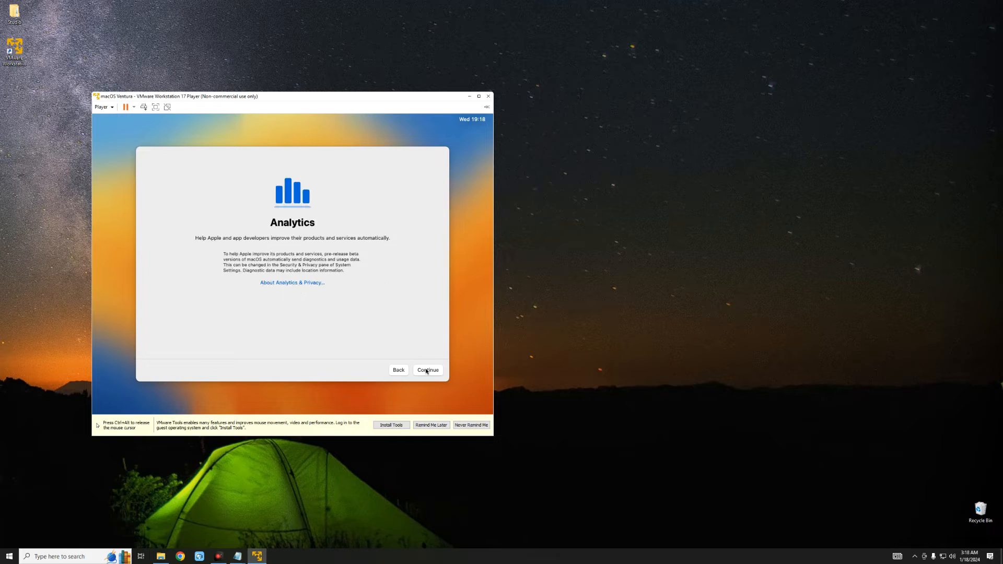
pyautogui.click(428, 370)
pyautogui.click(426, 371)
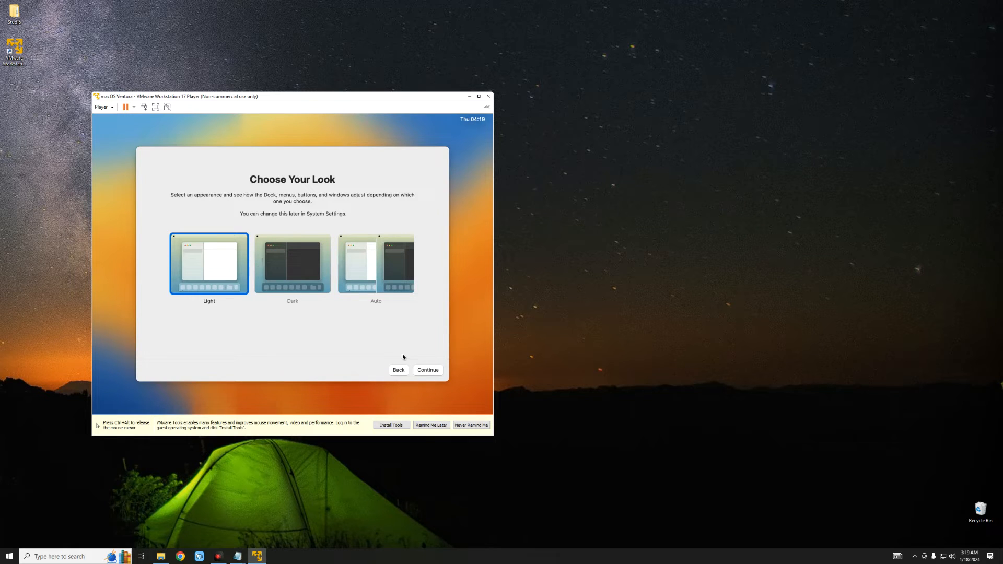
pyautogui.click(427, 366)
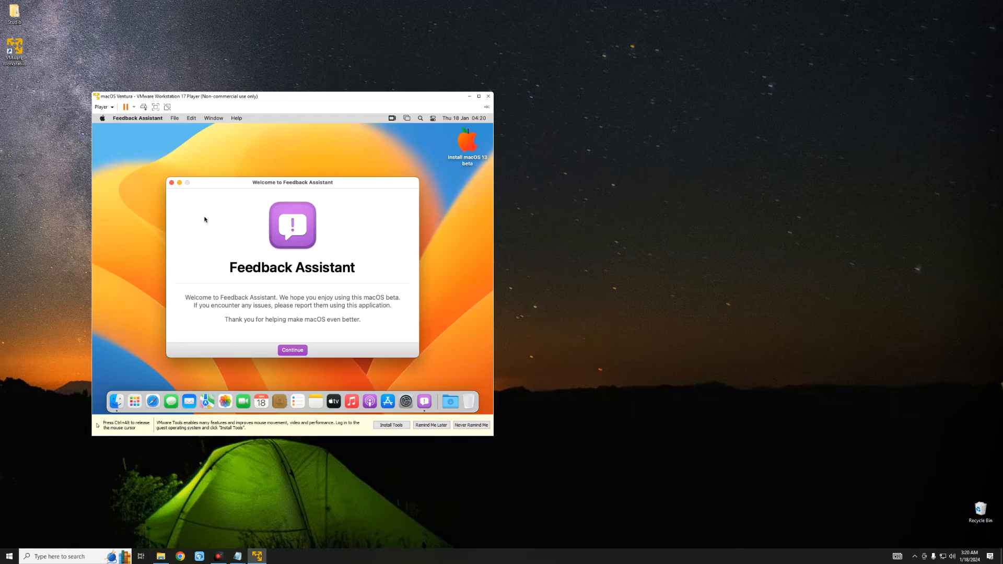
pyautogui.click(172, 183)
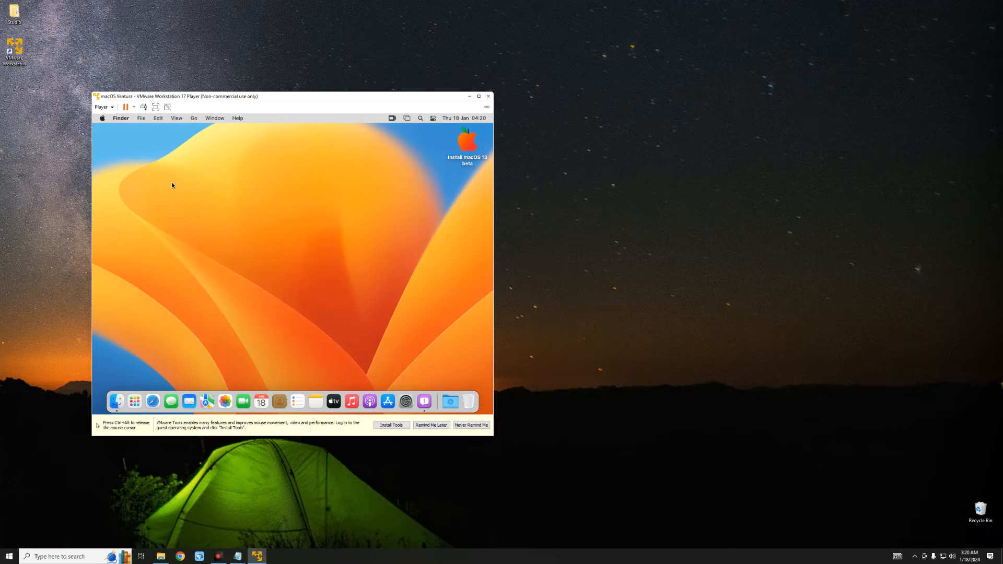
# - Check the serial number in About This Mac, then eject the Install macOS 13 beta disk
pyautogui.click(104, 120)
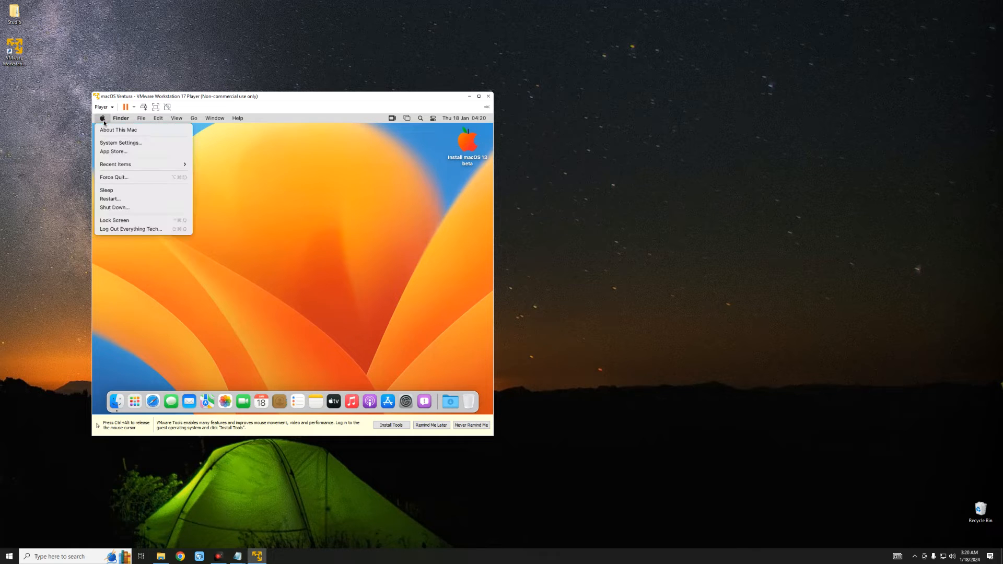
pyautogui.click(106, 129)
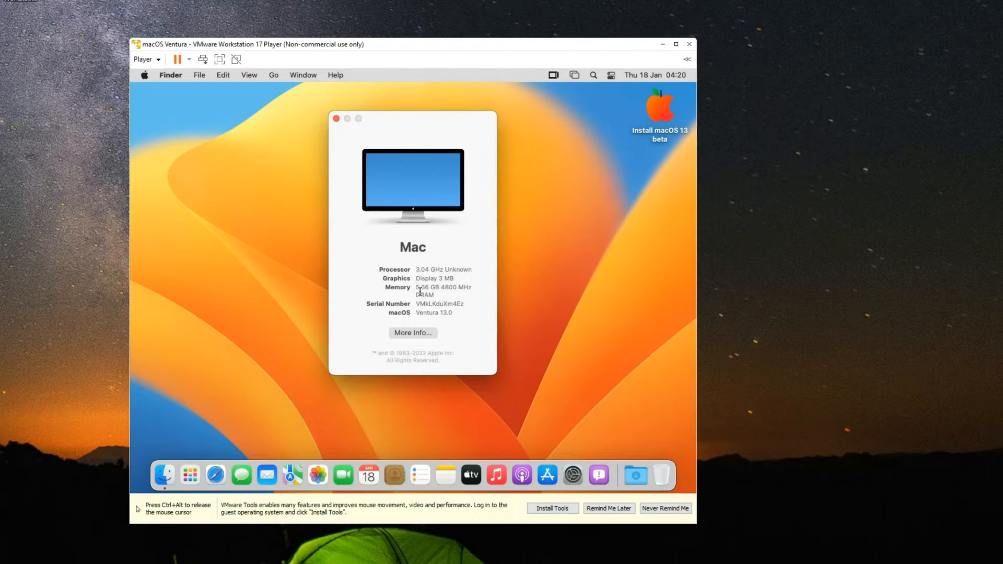
pyautogui.moveTo(416, 302); pyautogui.dragTo(466, 306)
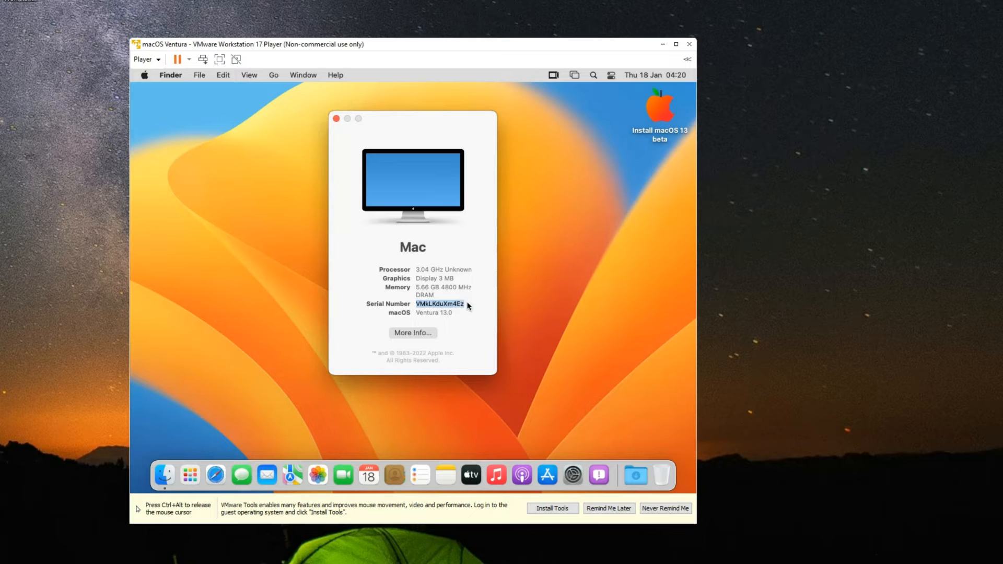
pyautogui.click(337, 119)
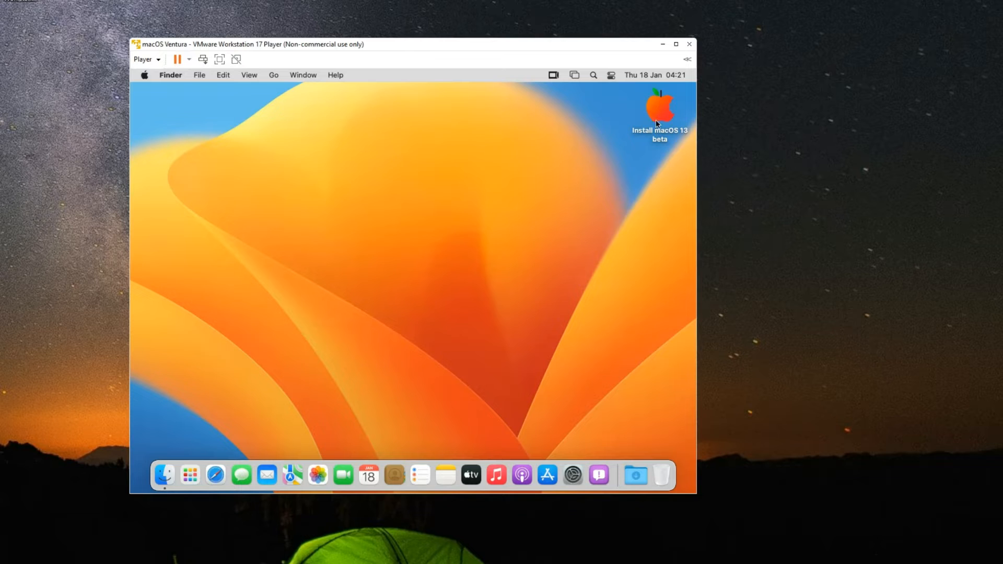
pyautogui.rightClick(652, 115)
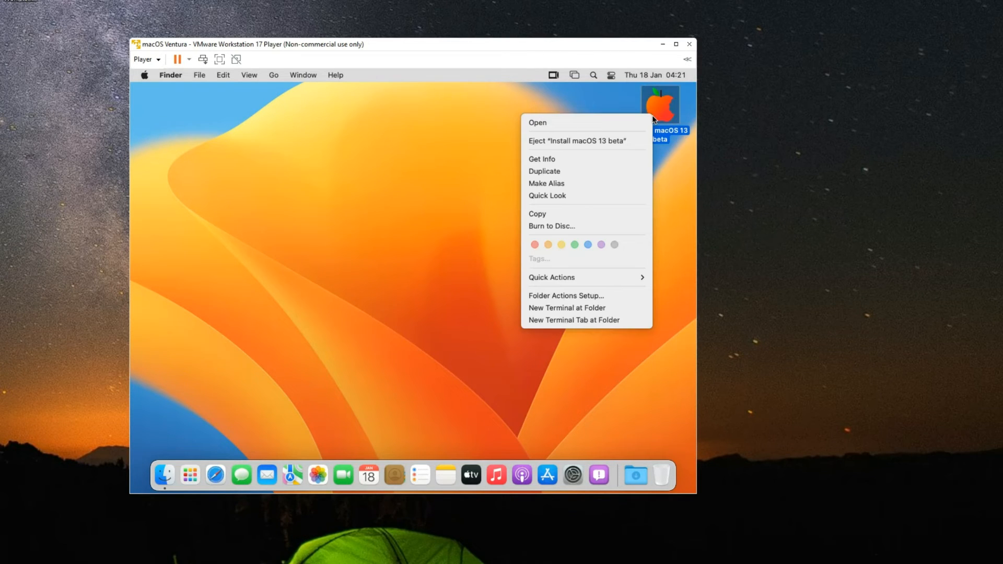
pyautogui.click(591, 135)
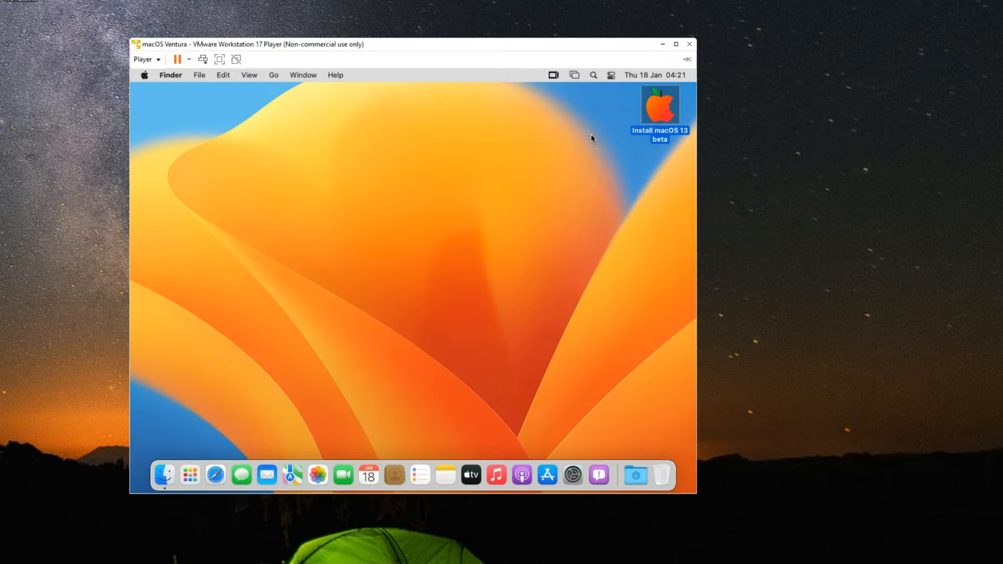
# - Start Install VMware Tools from the Player menu, run the installer, and authorise it with the account password
pyautogui.click(158, 61)
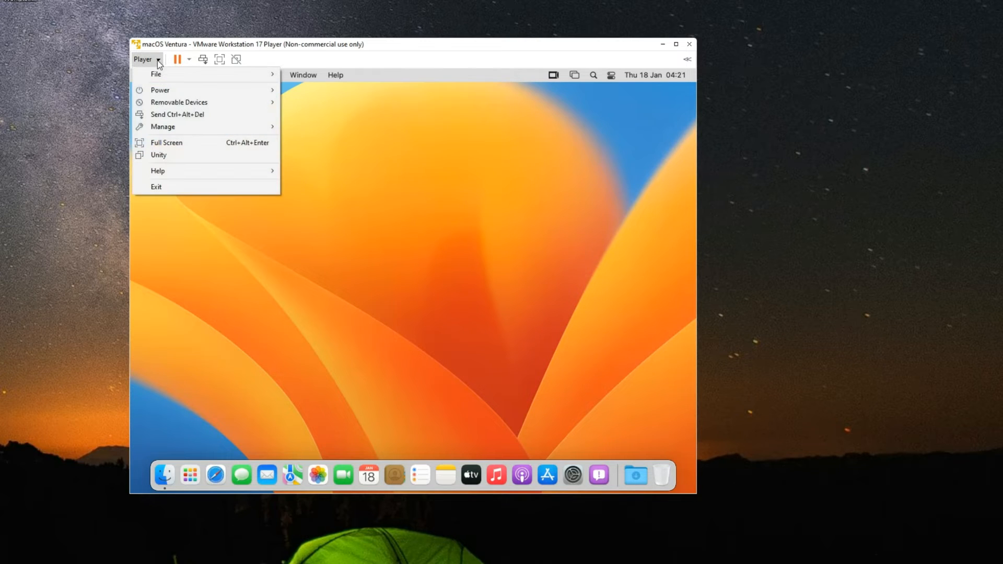
pyautogui.moveTo(184, 122)
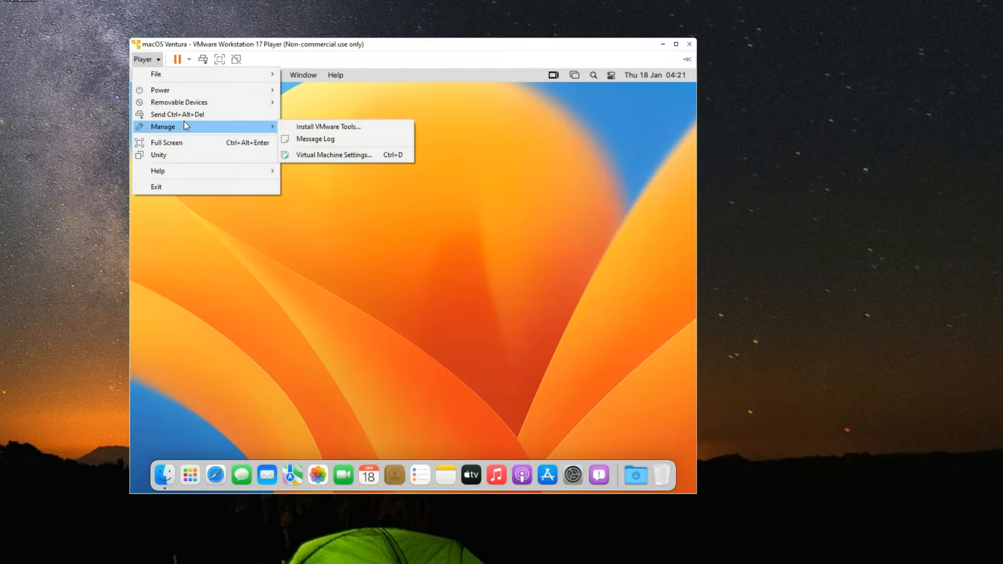
pyautogui.click(324, 128)
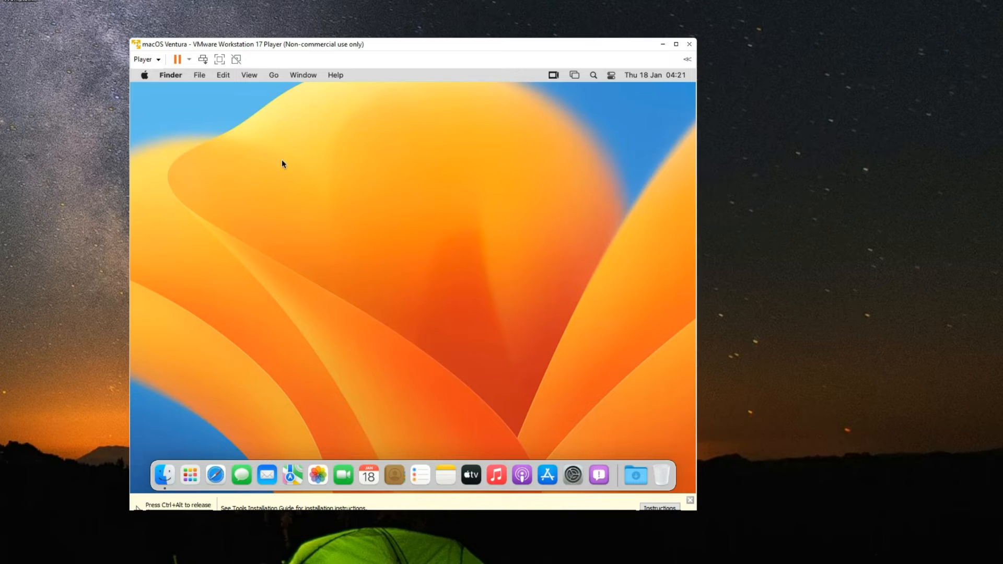
pyautogui.click(262, 184)
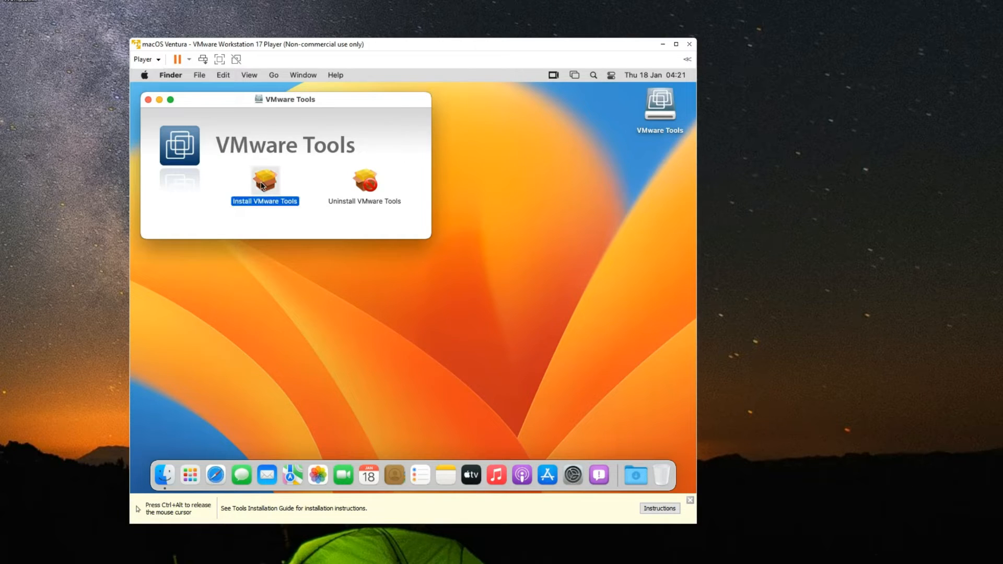
pyautogui.click(560, 360)
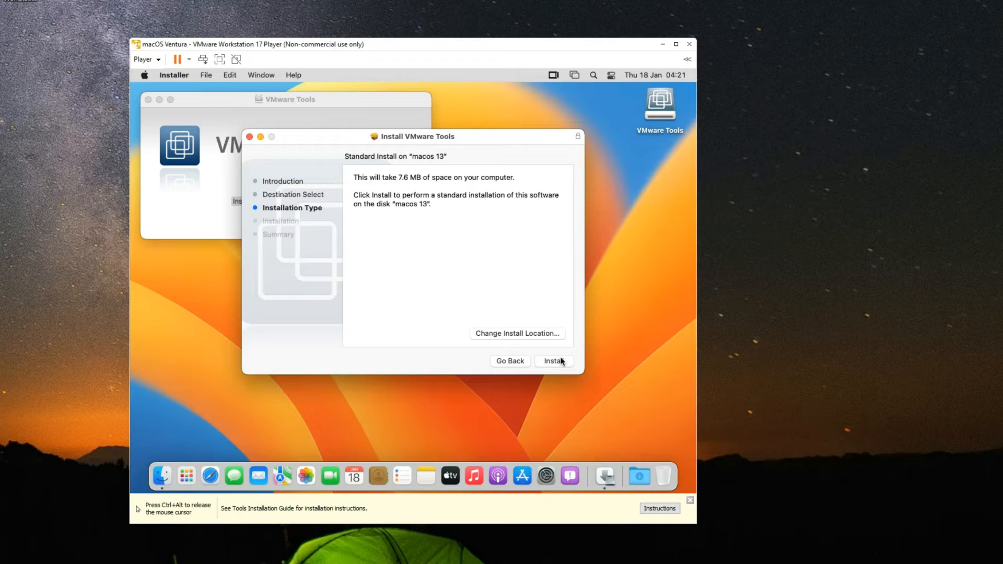
pyautogui.click(559, 361)
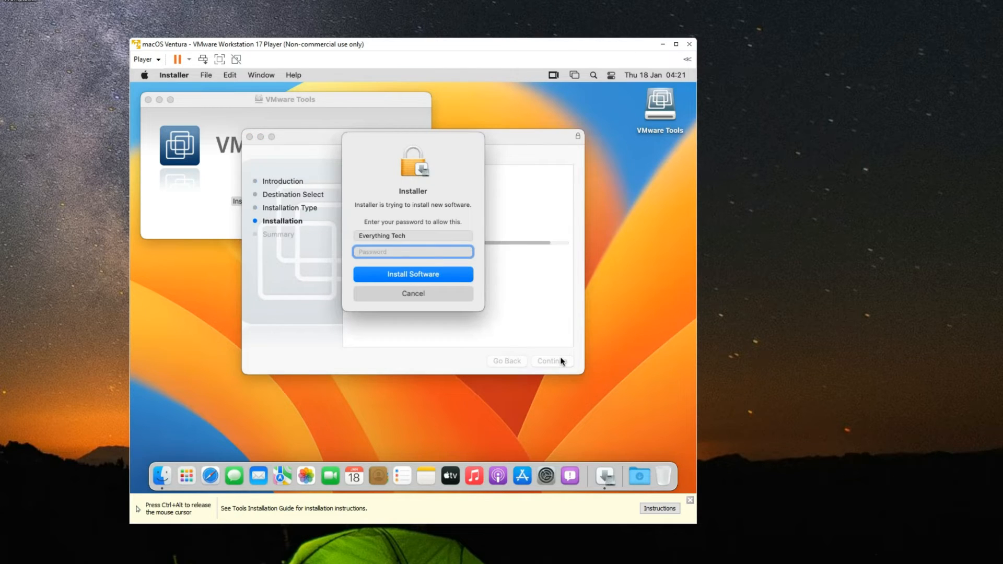
pyautogui.write('********')
pyautogui.press('Return')
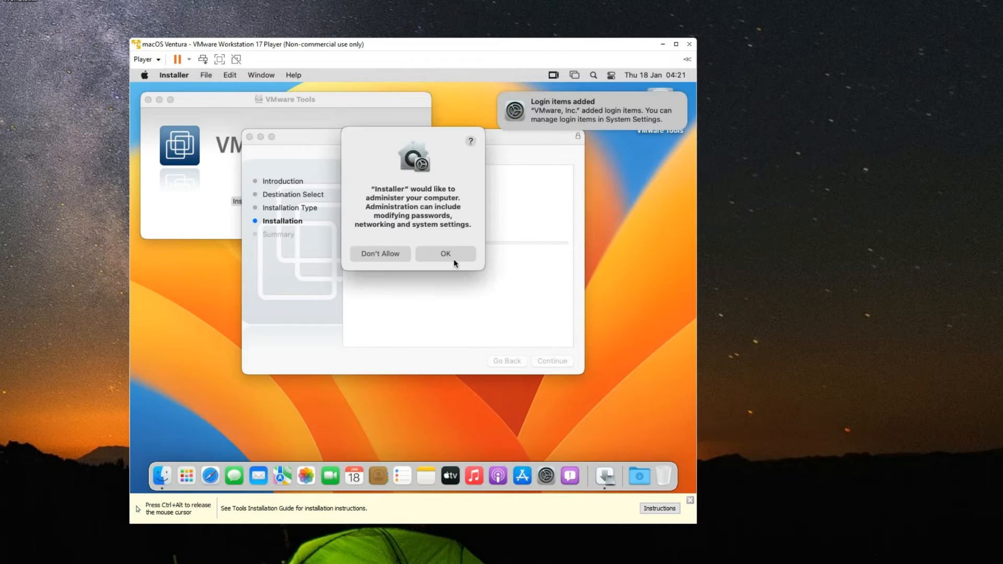
pyautogui.click(451, 252)
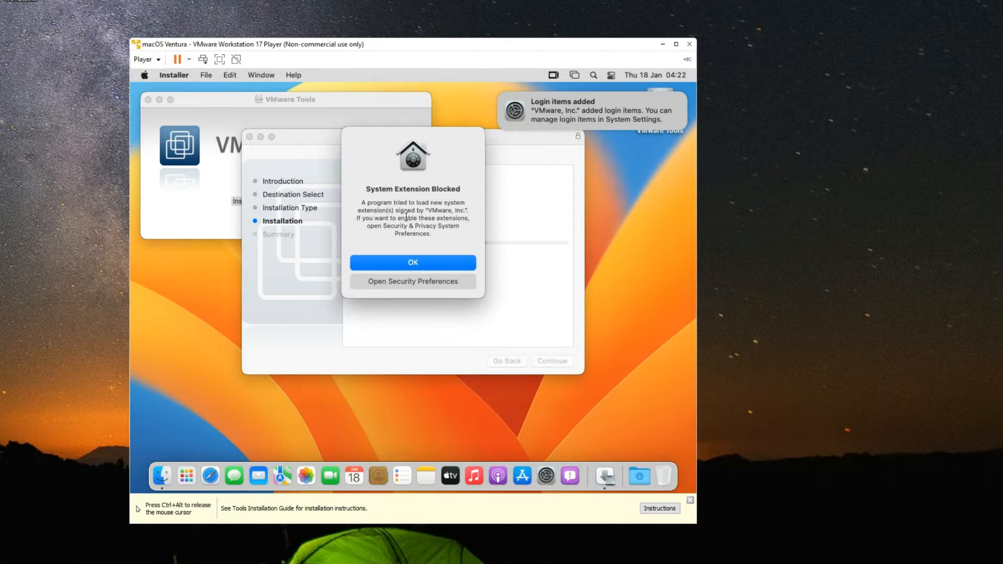
# - Allow VMware's blocked system software in Privacy & Security, unlock it with the password, and restart the guest
pyautogui.click(412, 282)
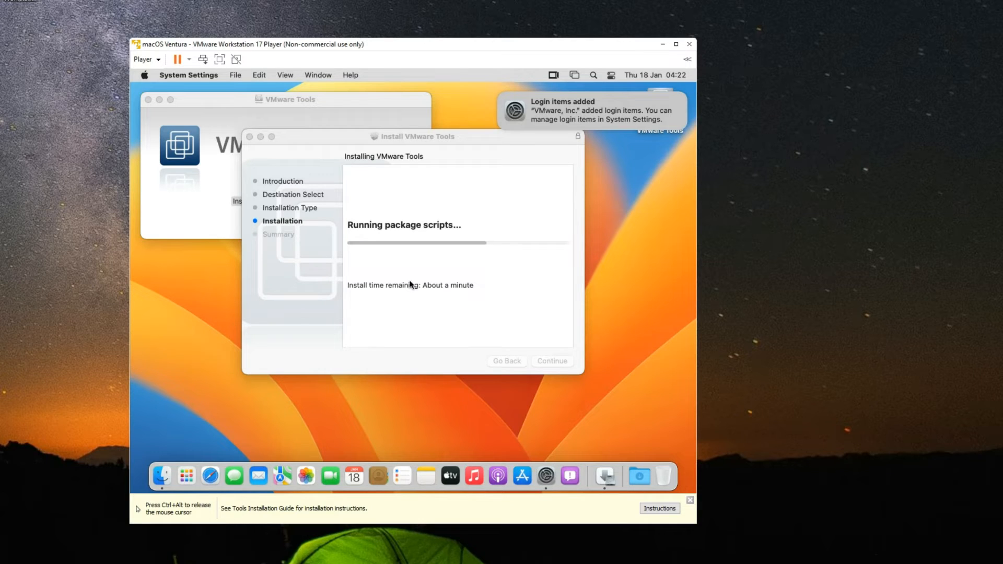
pyautogui.moveTo(329, 261); pyautogui.dragTo(327, 299)
pyautogui.click(302, 321)
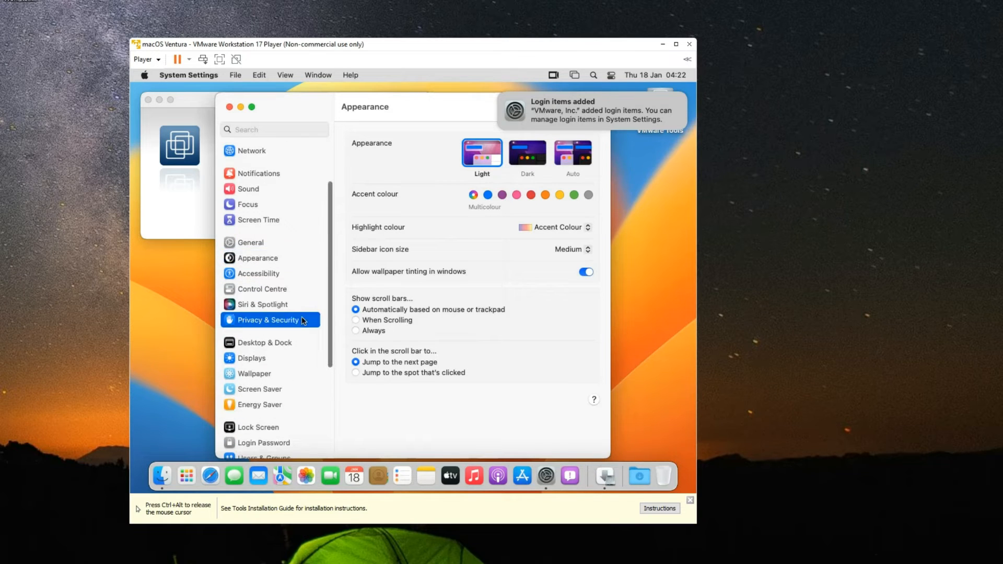
pyautogui.scroll(-2, 607, 267)
pyautogui.moveTo(608, 266); pyautogui.dragTo(628, 444)
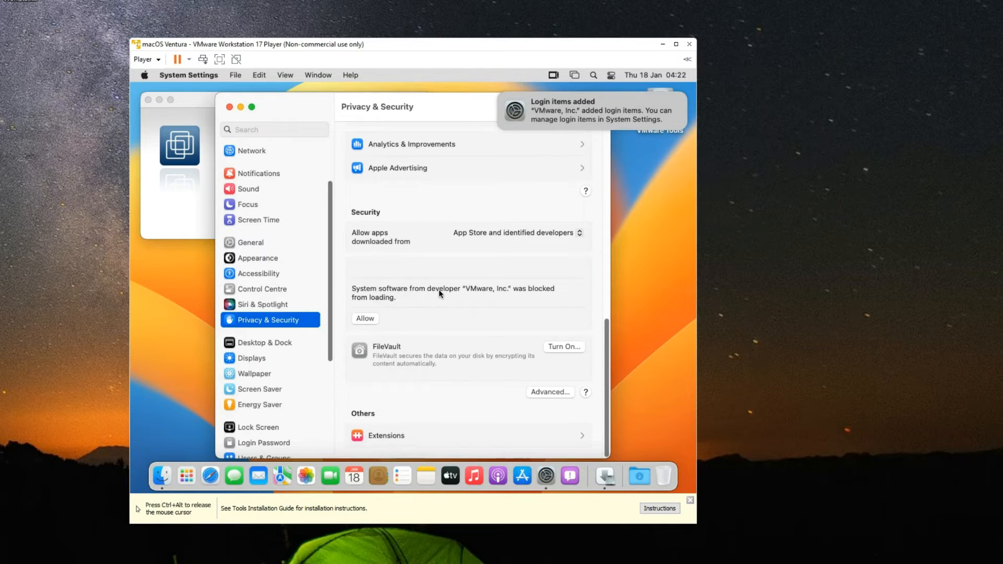
pyautogui.click(366, 318)
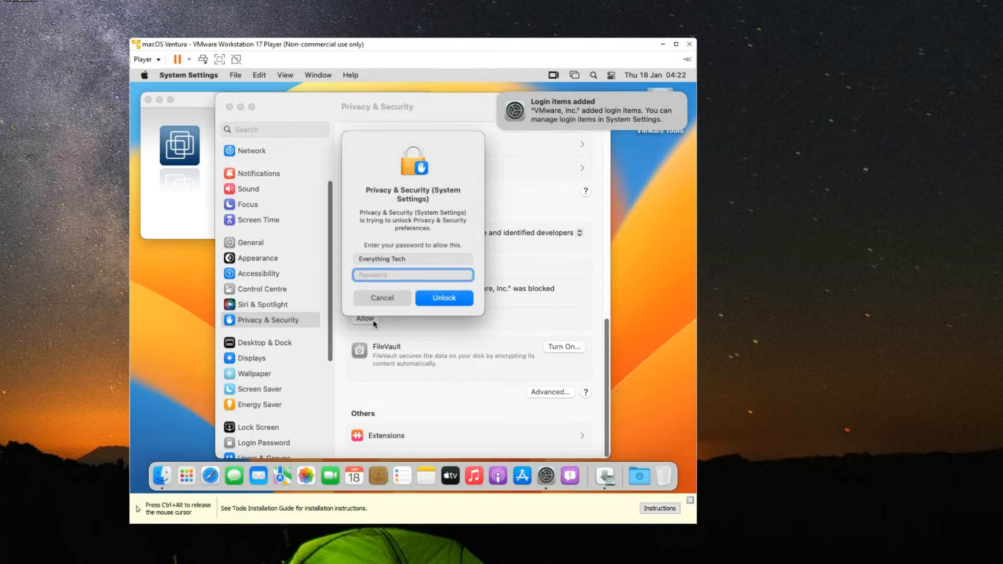
pyautogui.write('••••')
pyautogui.press('Return')
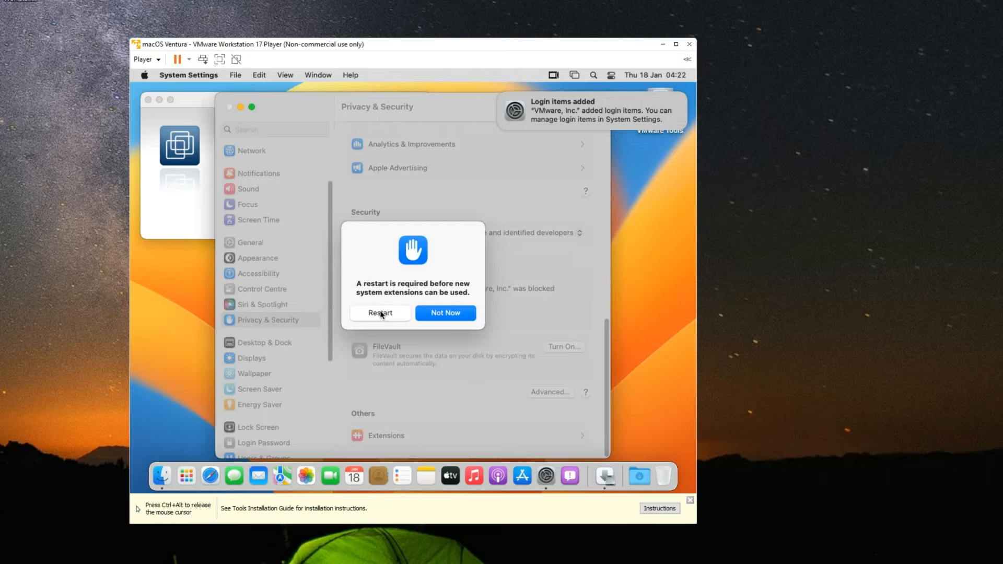
pyautogui.click(381, 314)
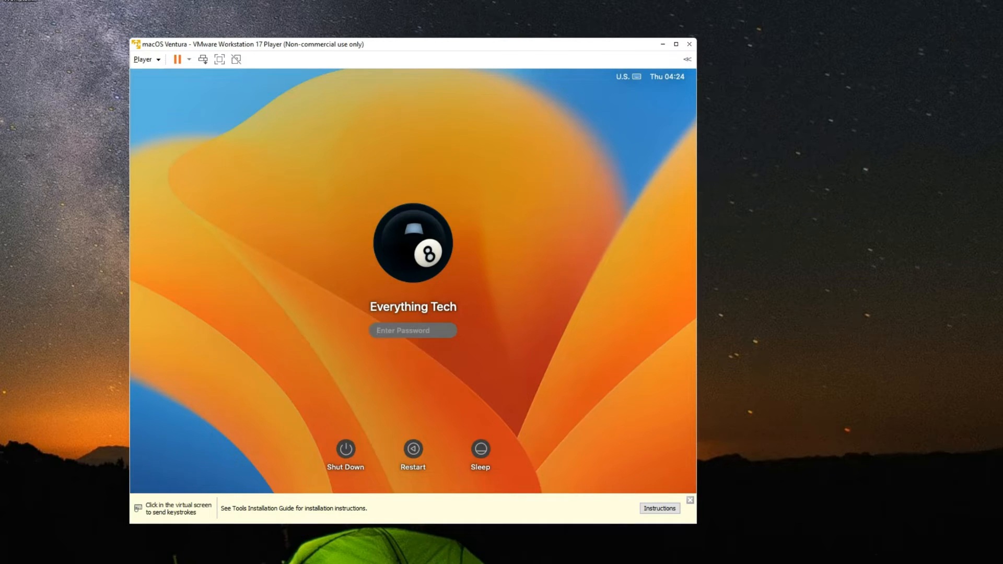
# - Log back into the macOS guest with the account password
pyautogui.click(552, 346)
pyautogui.write('1234')
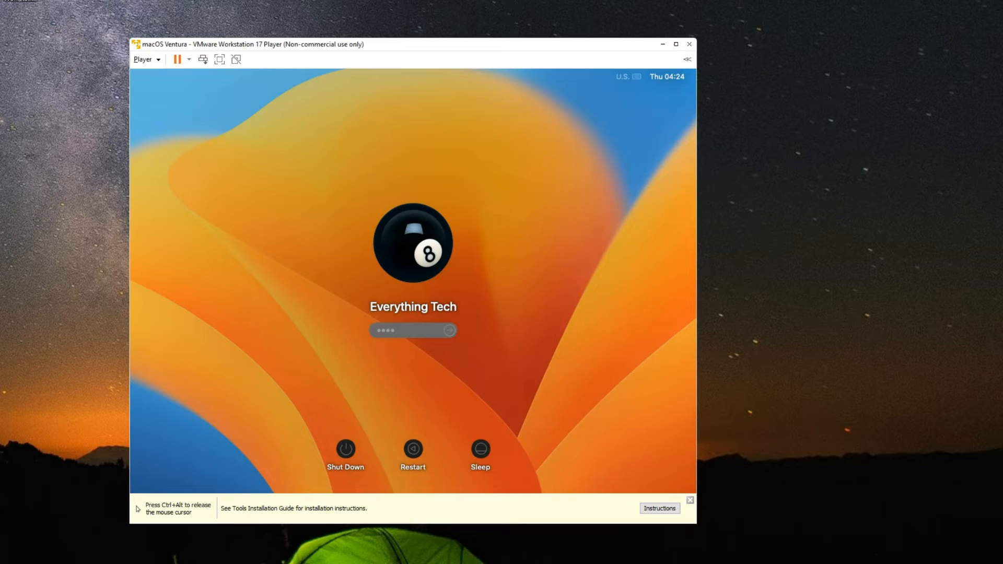
pyautogui.press('Return')
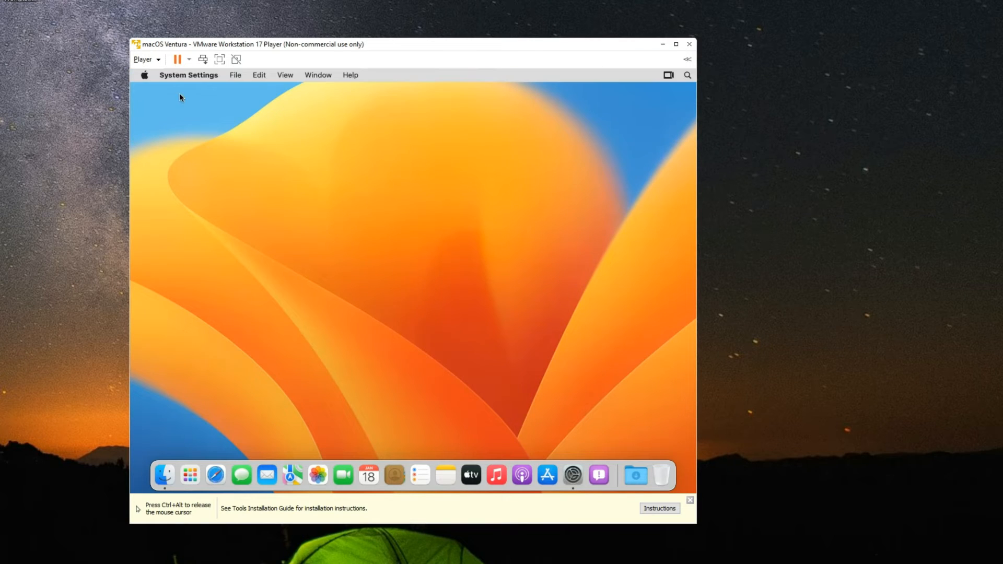
# - Review About This Mac, noting the 128 MB display graphics, then close it
pyautogui.click(145, 76)
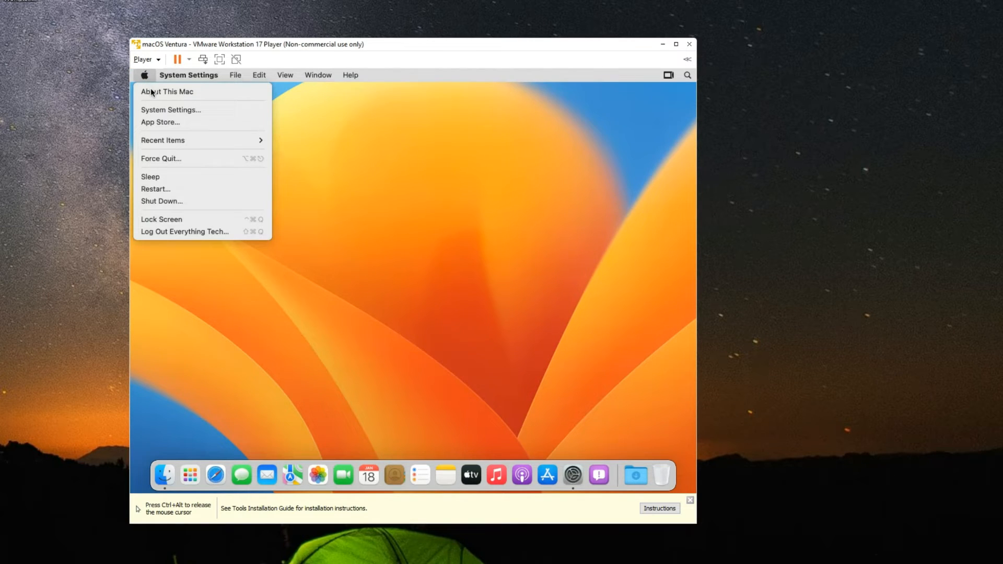
pyautogui.click(153, 94)
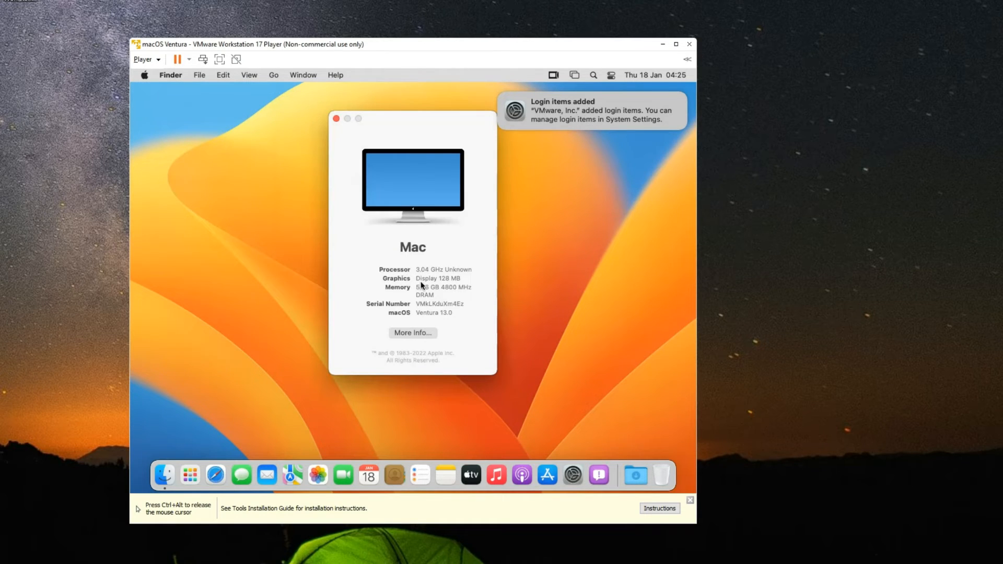
pyautogui.moveTo(417, 279); pyautogui.dragTo(468, 283)
pyautogui.click(337, 118)
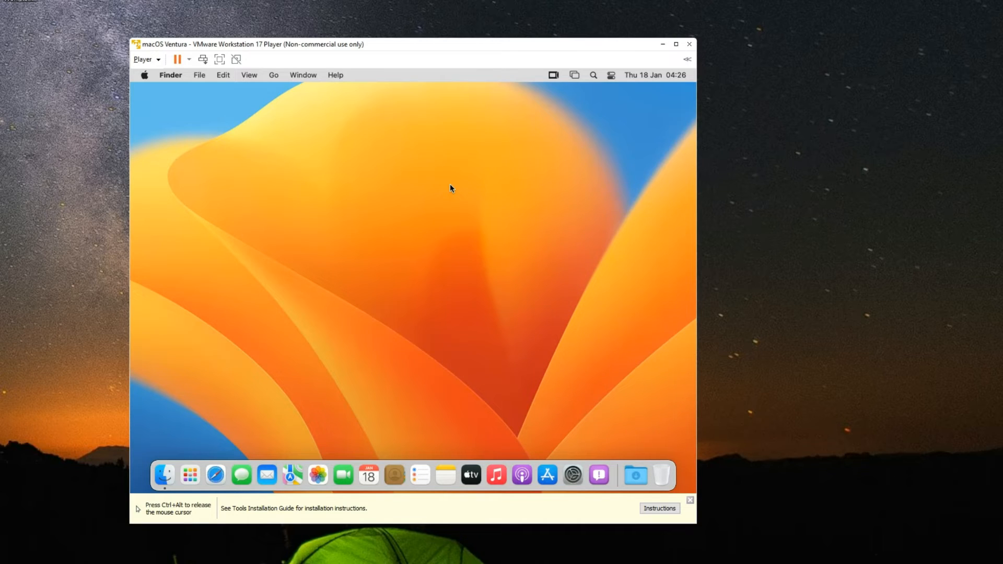
# - Search 'clover configurator' in Safari and open the mackie100projects download page
pyautogui.click(214, 473)
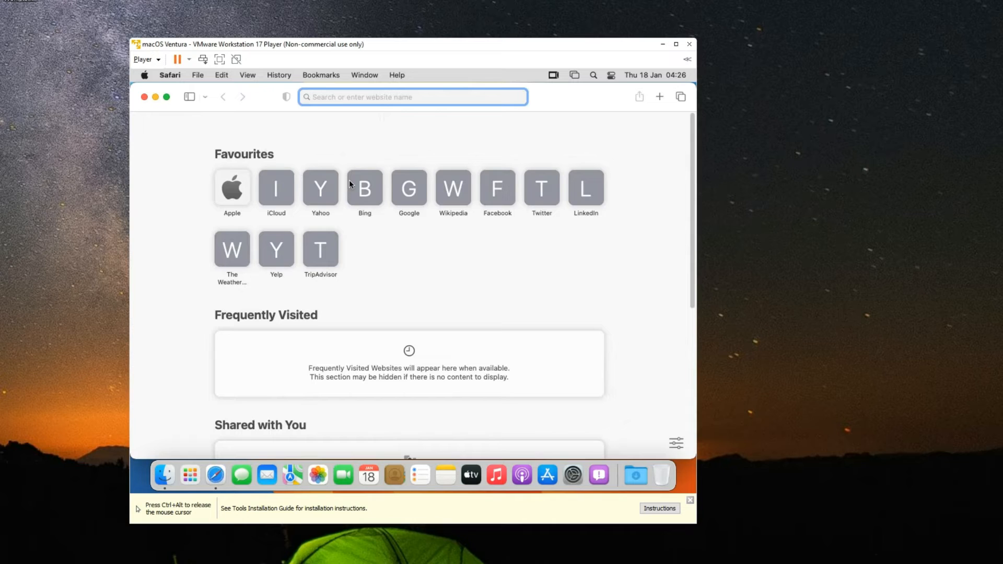
pyautogui.write('clover configurator')
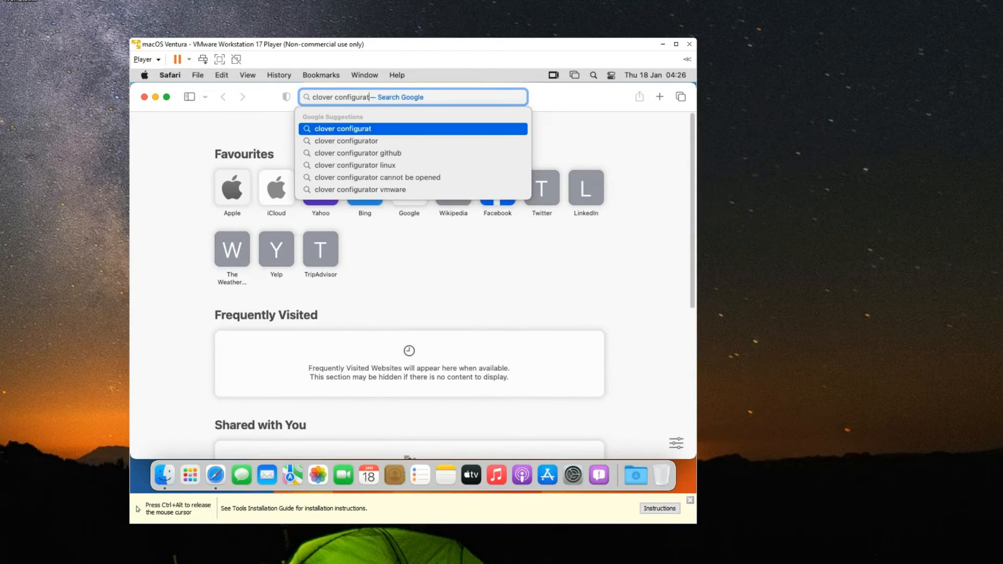
pyautogui.press('Return')
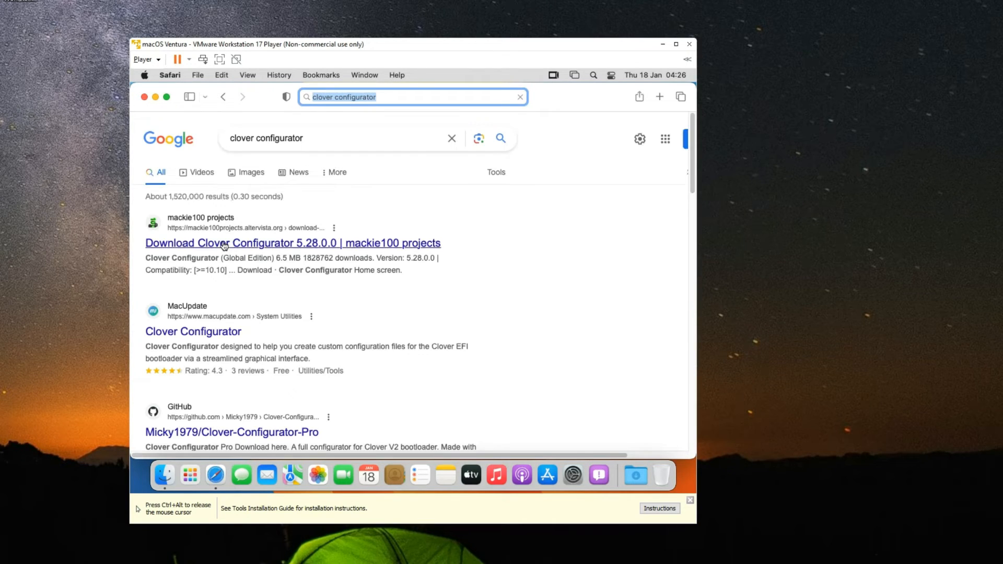
pyautogui.click(224, 243)
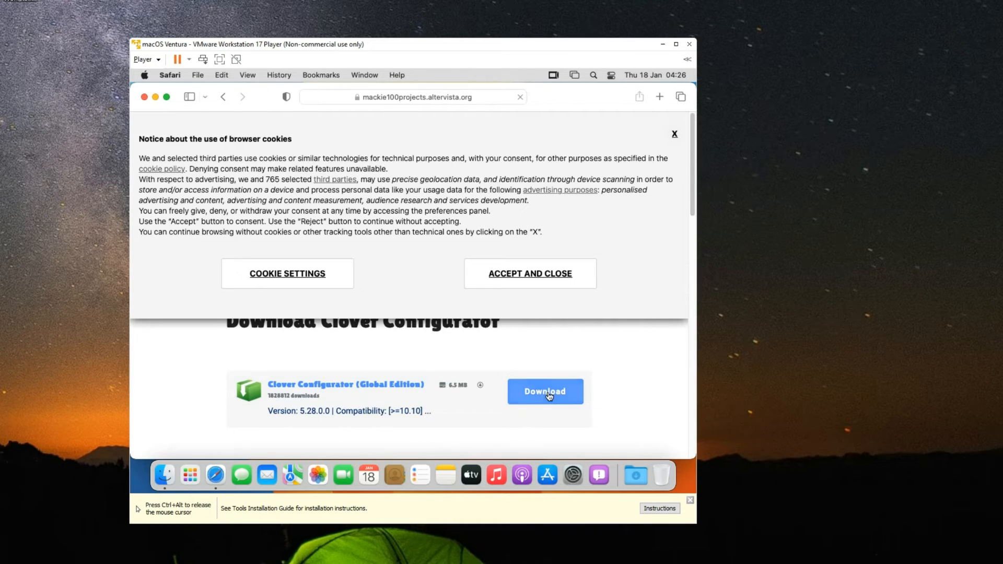
# - Accept cookies, download Clover Configurator allowing the altervista site, and maximise the Player window
pyautogui.click(516, 265)
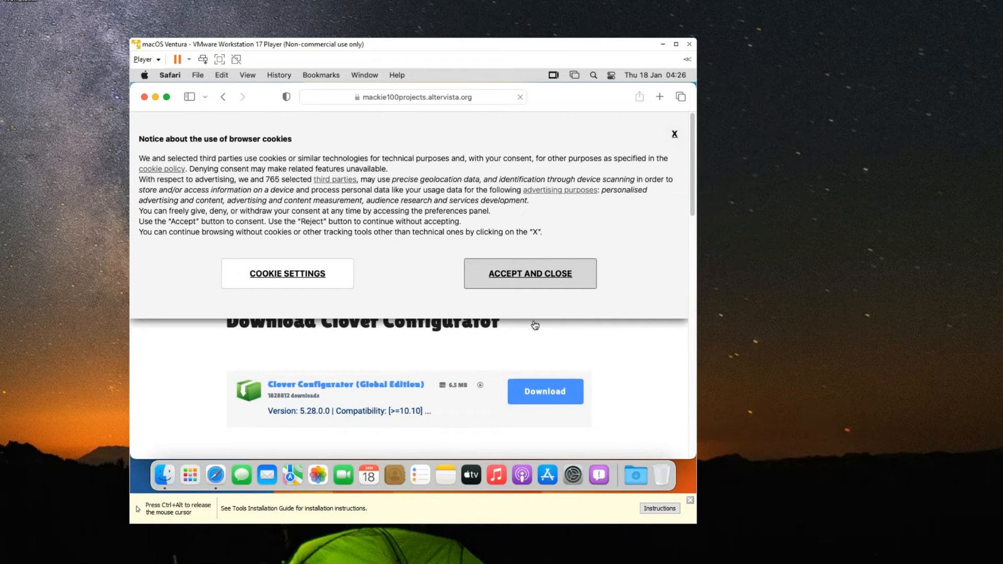
pyautogui.click(551, 394)
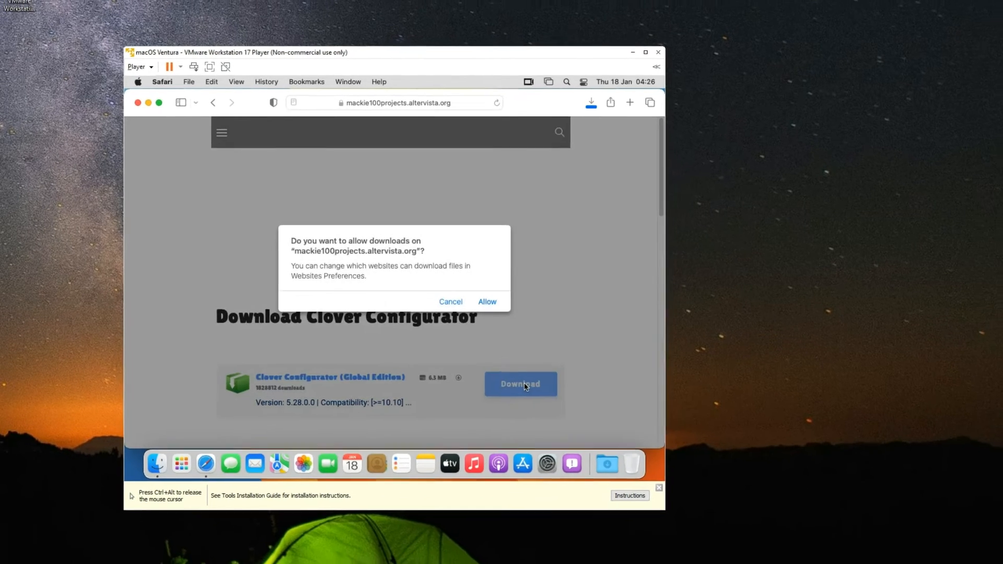
pyautogui.click(413, 290)
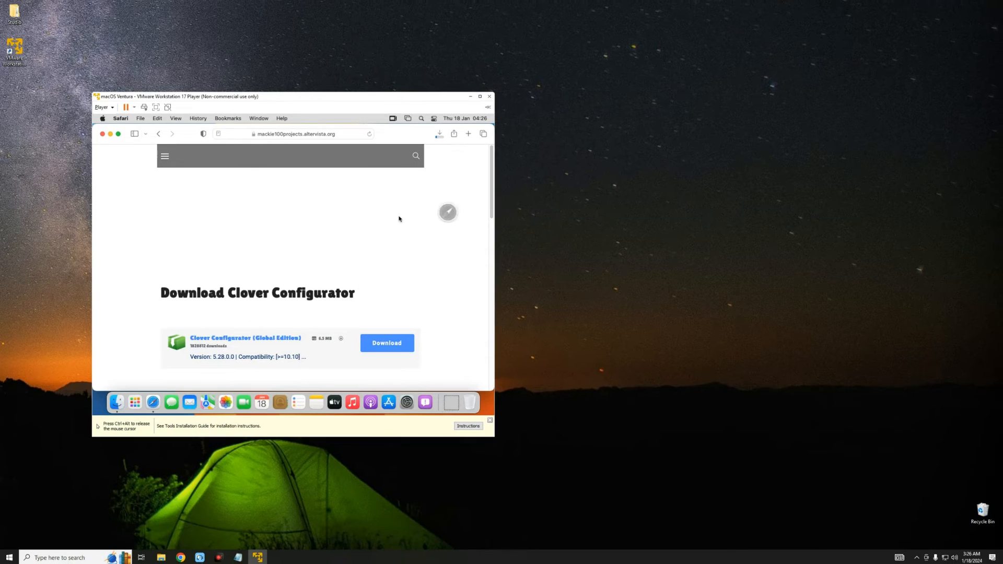
pyautogui.click(480, 96)
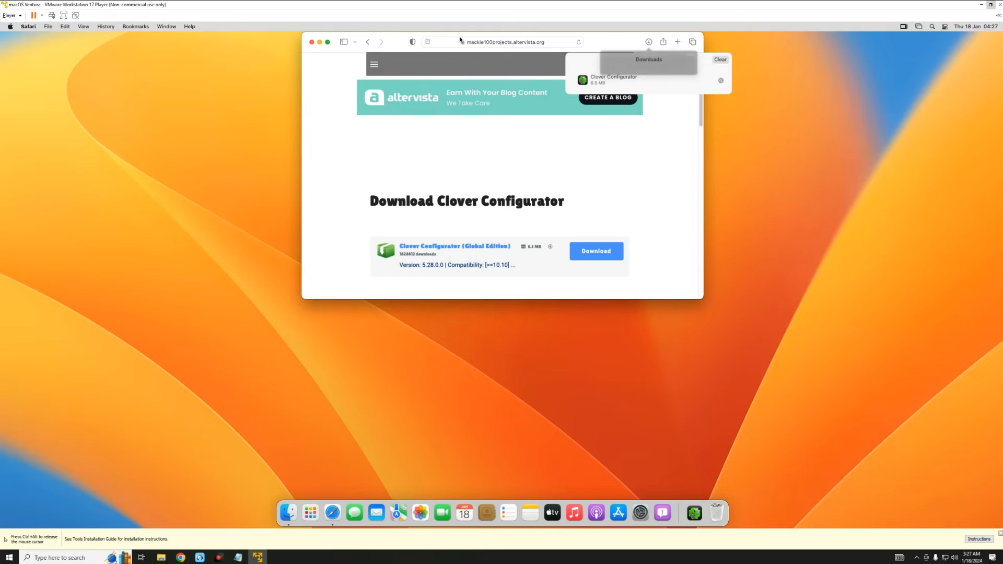
# - Close Safari, launch Clover Configurator from Downloads, and dismiss the blocked-app warning
pyautogui.click(312, 43)
pyautogui.click(313, 43)
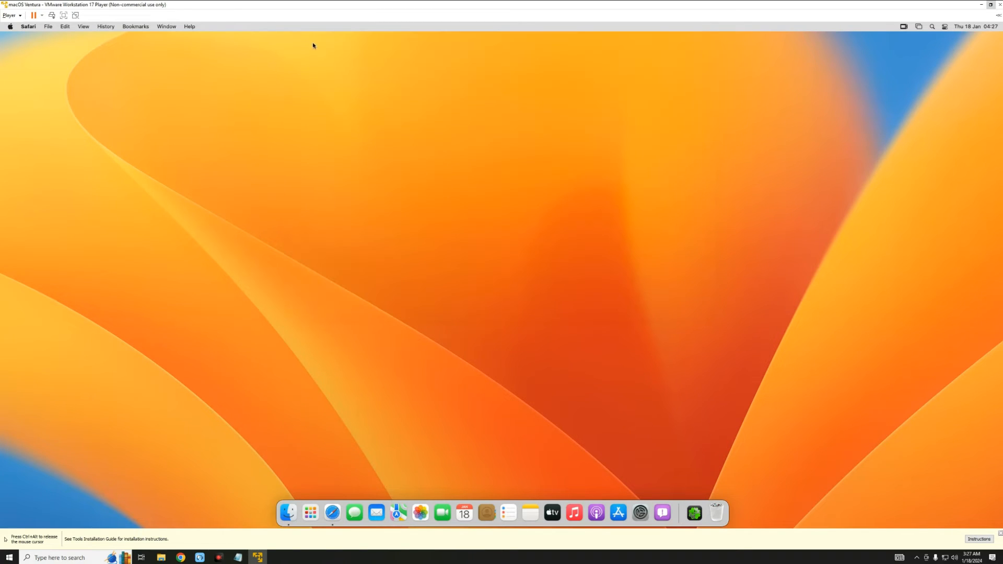
pyautogui.click(693, 514)
pyautogui.click(695, 483)
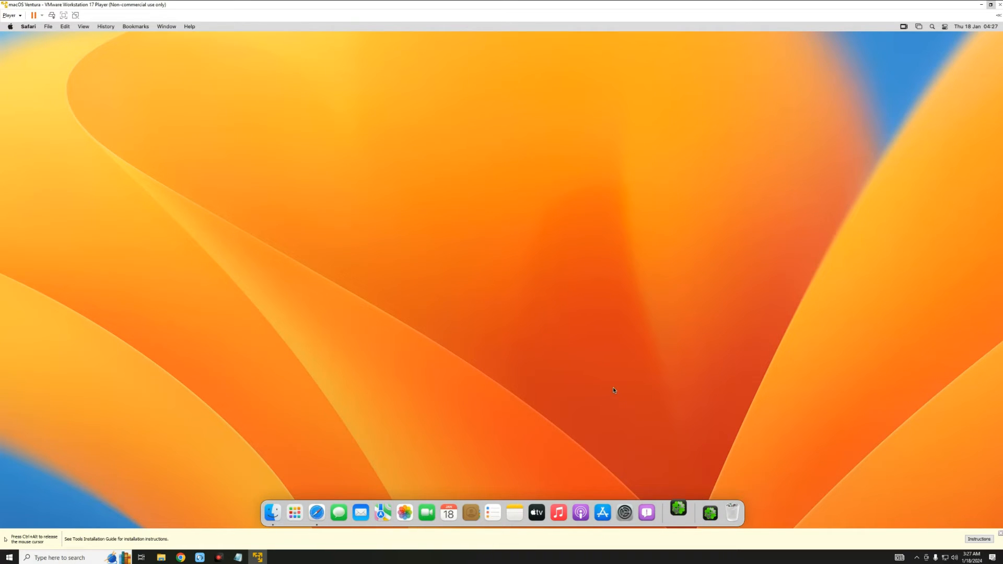
pyautogui.click(525, 226)
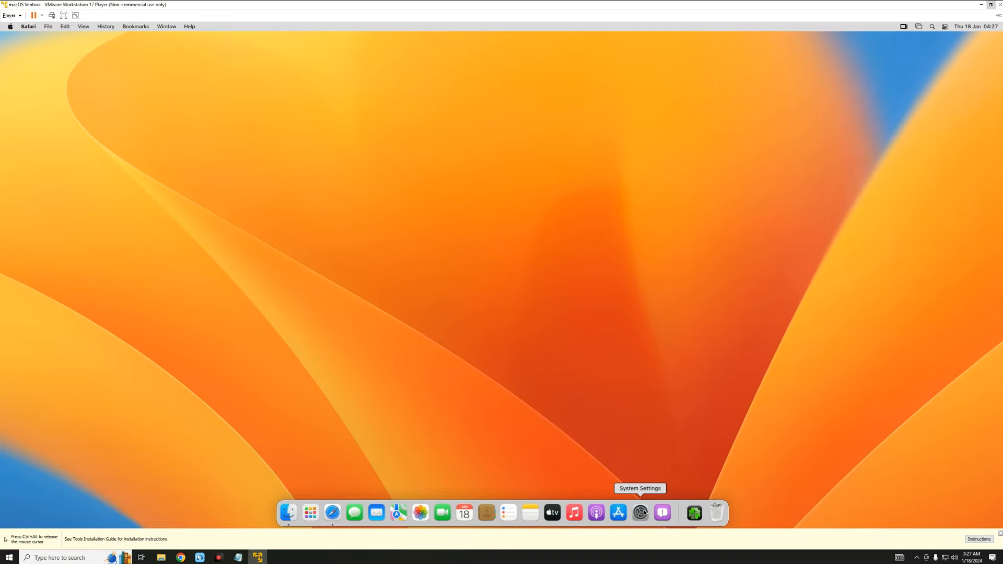
# - Approve Clover Configurator with Open Anyway in Privacy & Security using the password, then confirm opening it
pyautogui.click(645, 513)
pyautogui.click(398, 291)
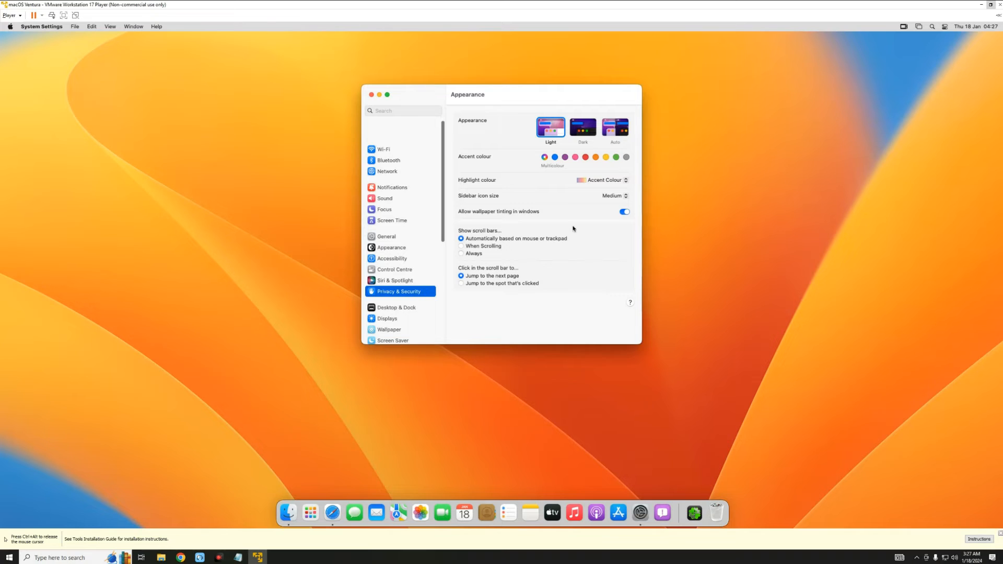
pyautogui.moveTo(641, 163); pyautogui.dragTo(644, 320)
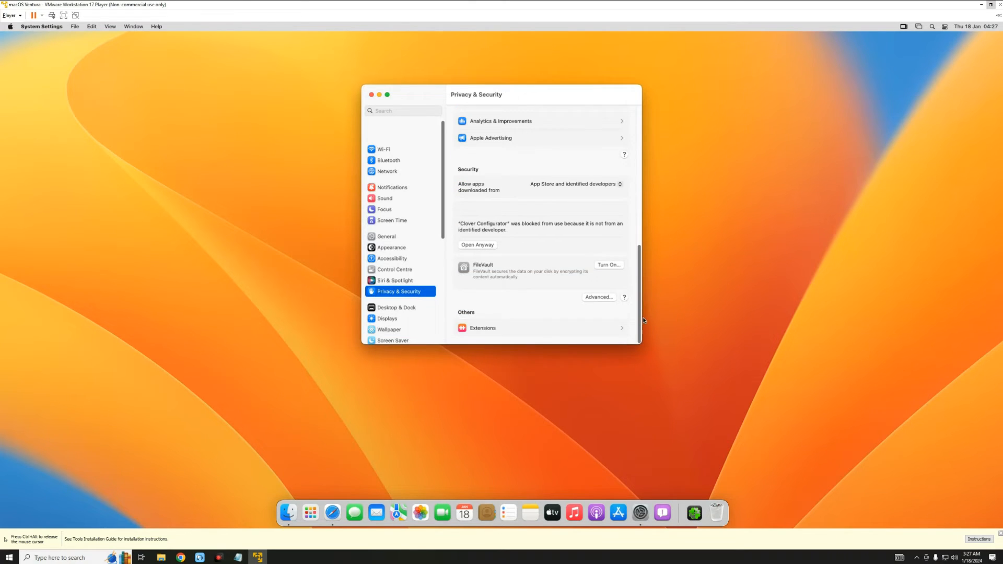
pyautogui.click(478, 245)
pyautogui.write('••••')
pyautogui.press('Return')
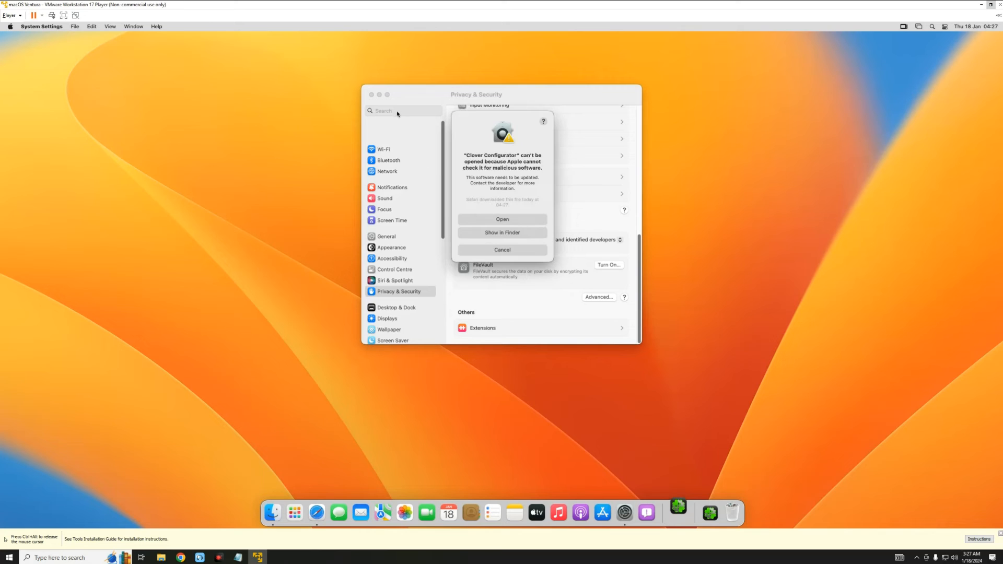
pyautogui.click(371, 95)
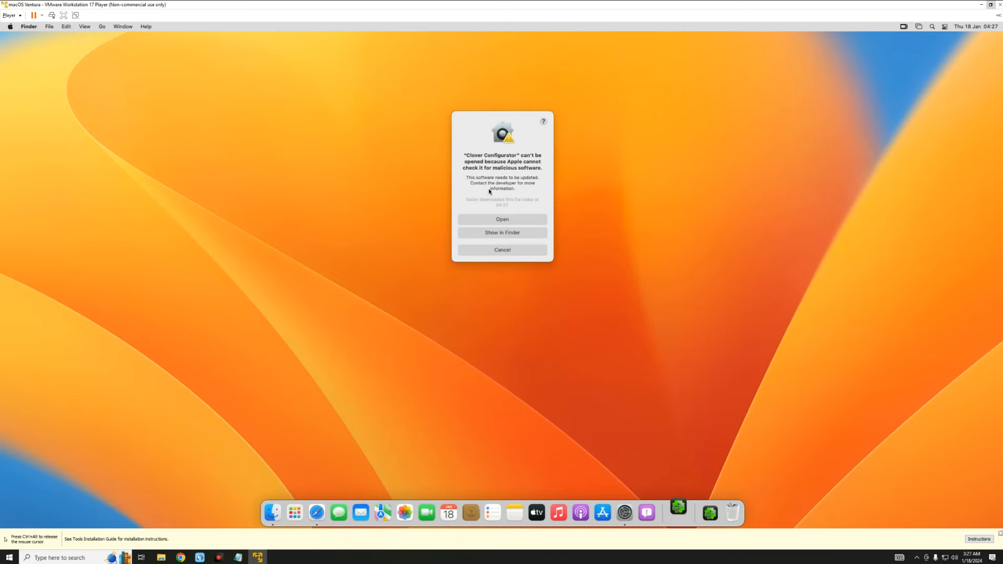
pyautogui.click(504, 220)
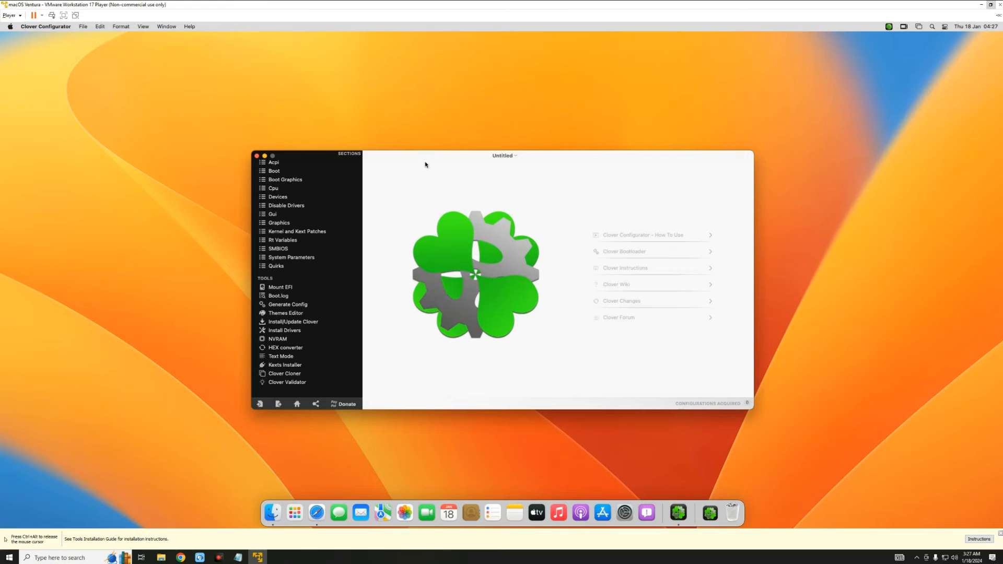
# - In the SMBIOS section, pick iMacPro1,1 from the Mac model list to fill its fields
pyautogui.moveTo(427, 157); pyautogui.dragTo(371, 148)
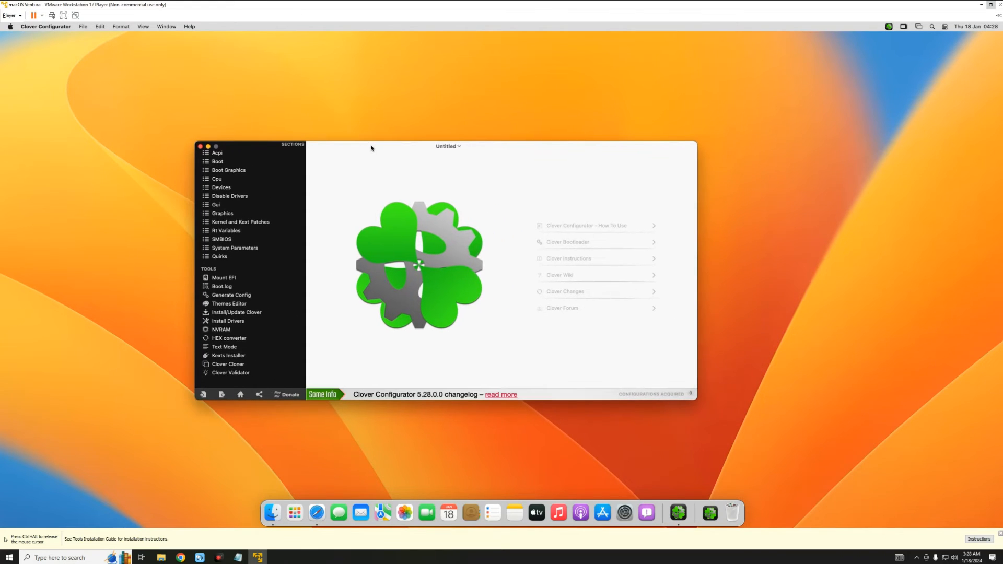
pyautogui.click(221, 240)
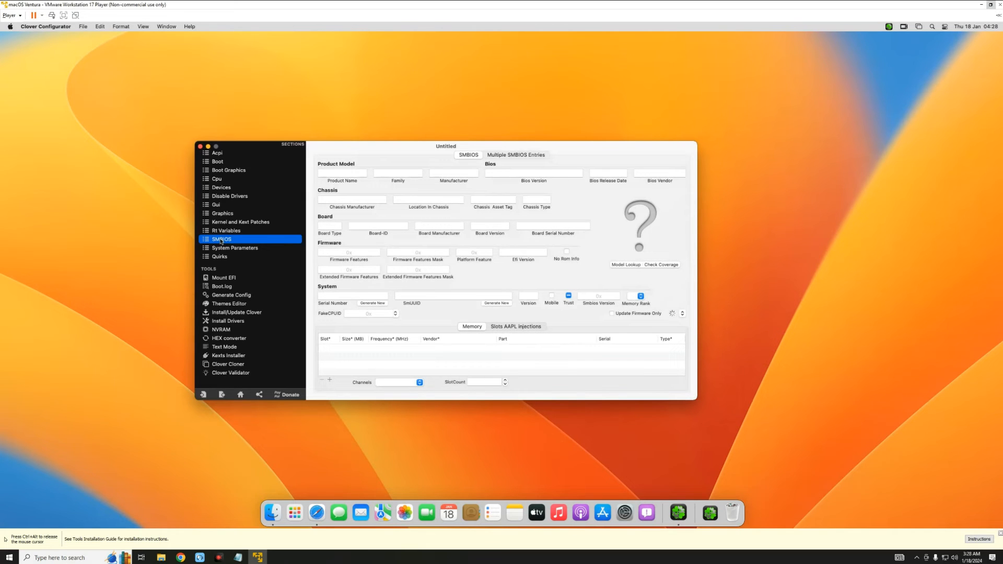
pyautogui.click(683, 315)
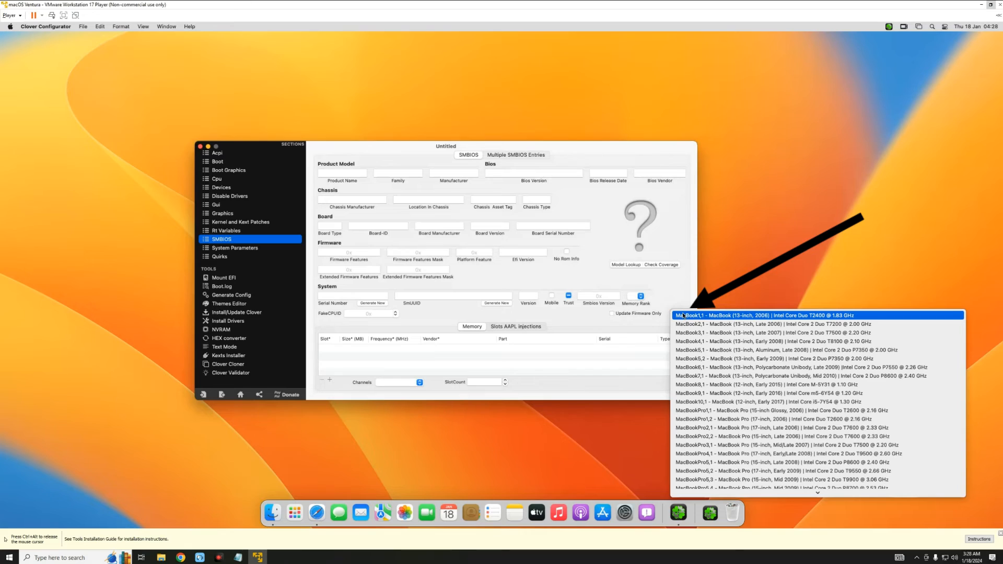
pyautogui.scroll(-15, 704, 366)
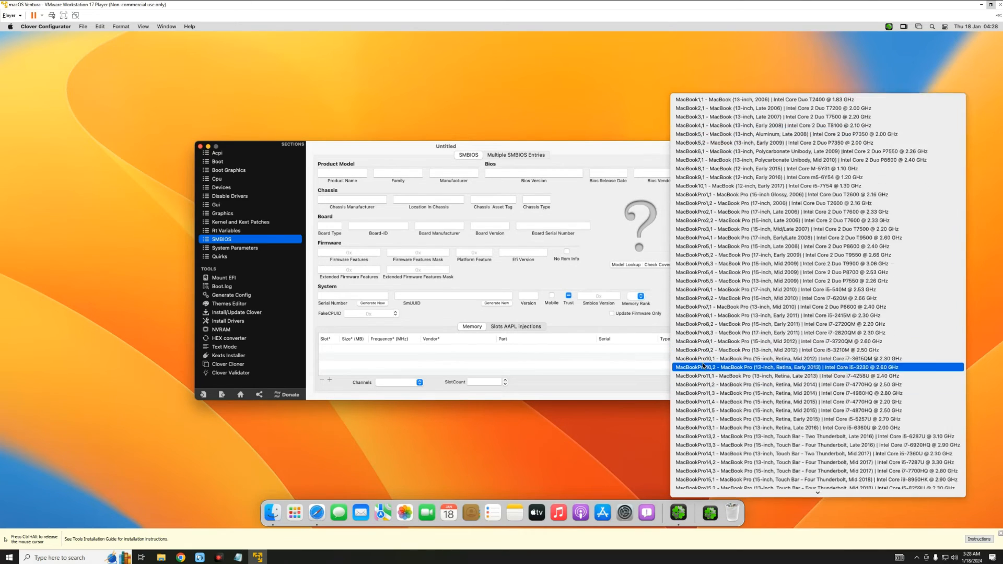
pyautogui.scroll(-8, 704, 366)
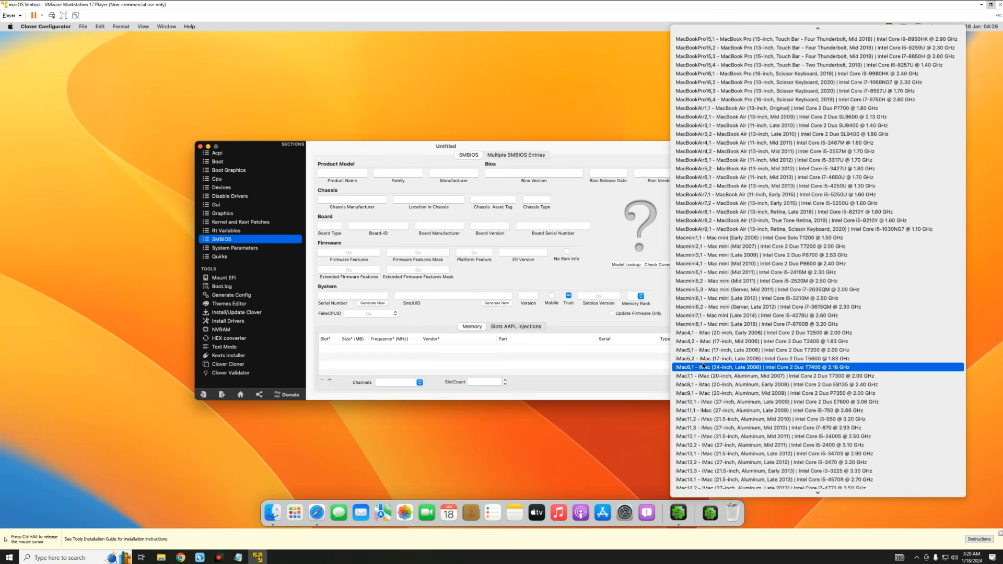
pyautogui.scroll(-3, 702, 366)
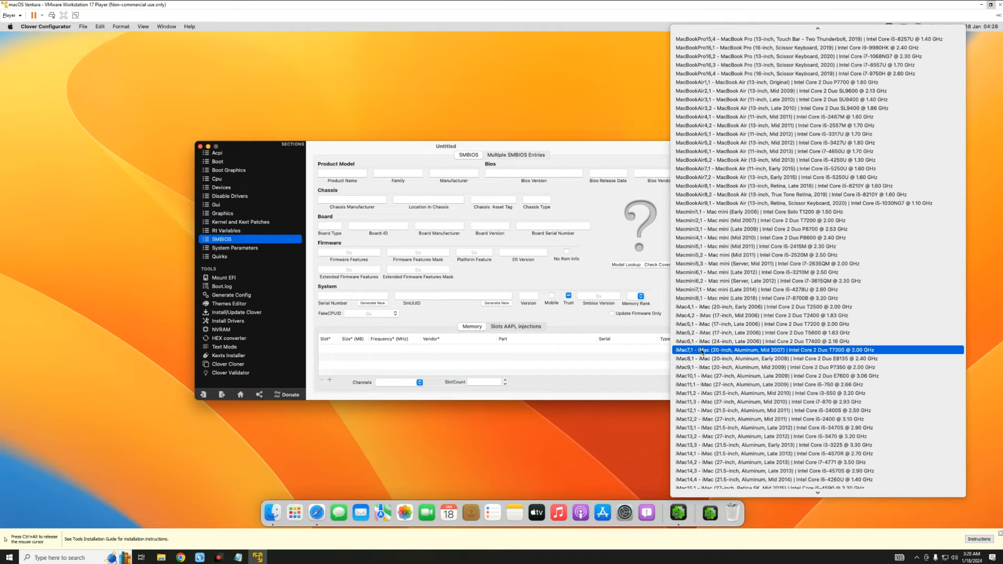
pyautogui.scroll(-10, 706, 386)
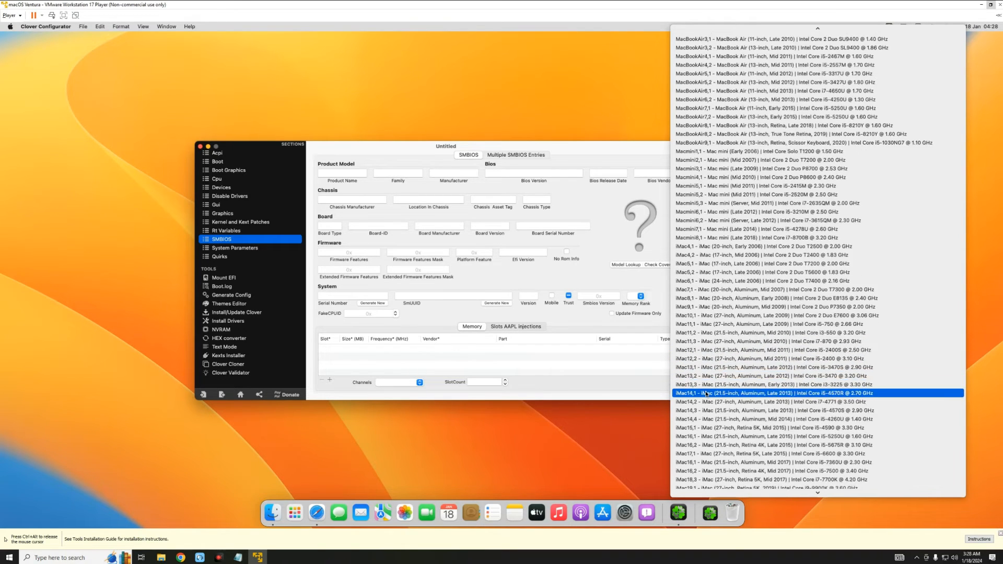
pyautogui.scroll(6, 710, 334)
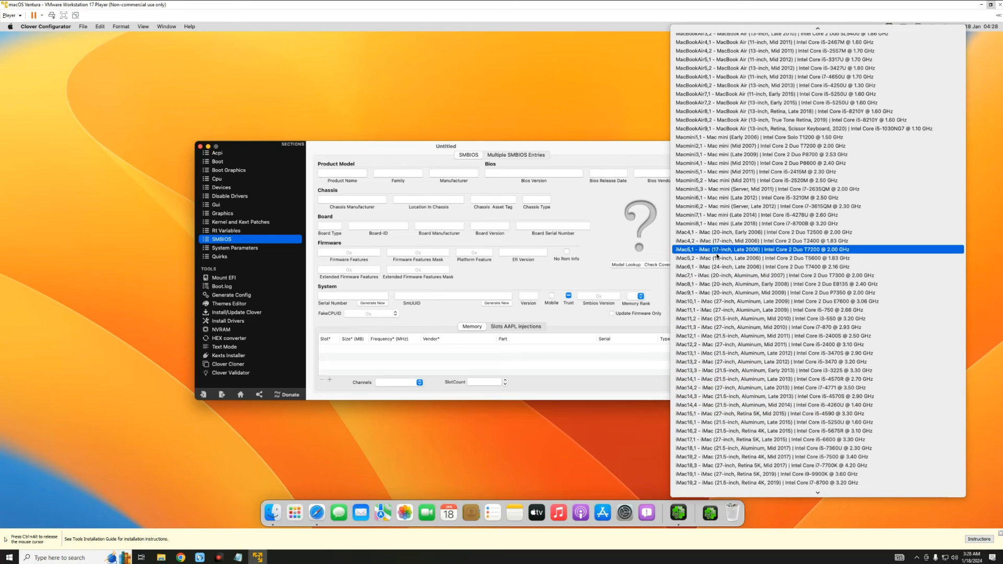
pyautogui.scroll(-6, 736, 415)
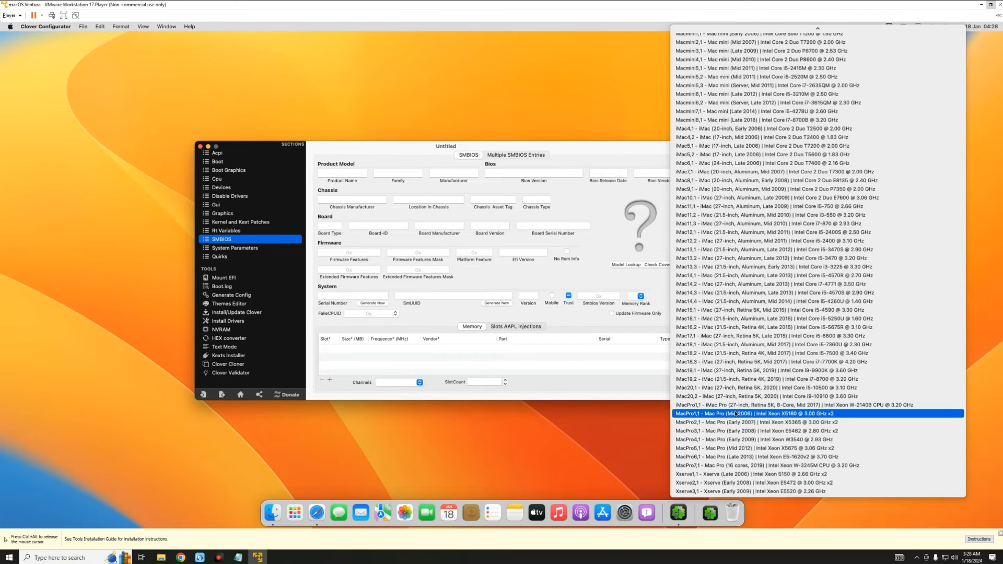
pyautogui.click(737, 406)
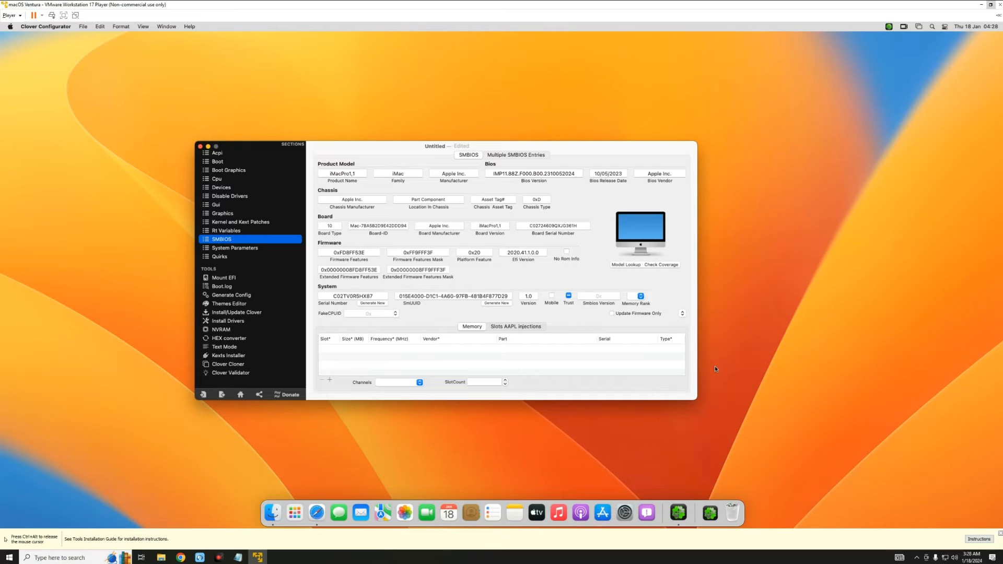
# - Bring the smbios notes beside Clover and locate the board-id, serialNumber, ROM and MLB lines
pyautogui.doubleClick(330, 175)
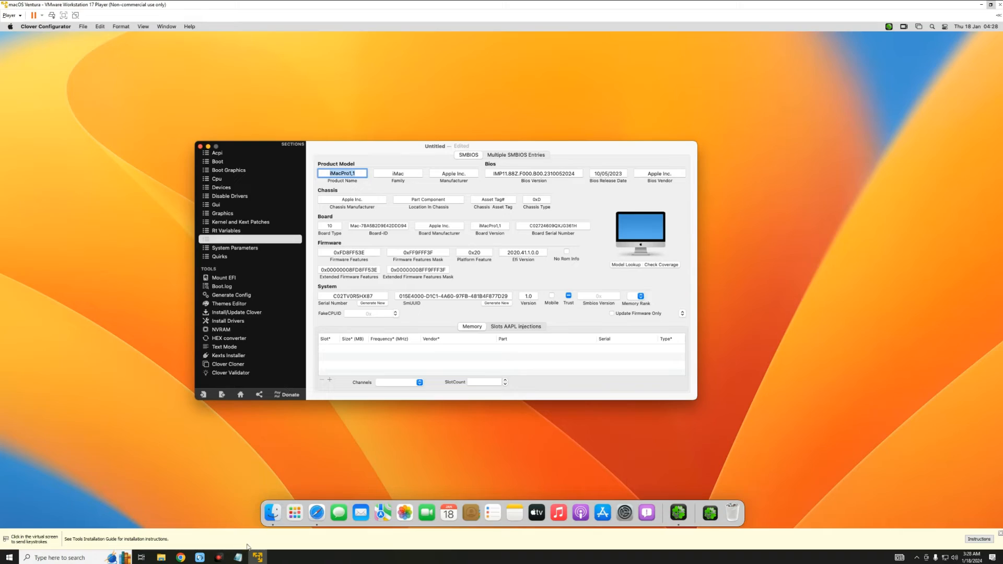
pyautogui.moveTo(238, 557)
pyautogui.click(268, 515)
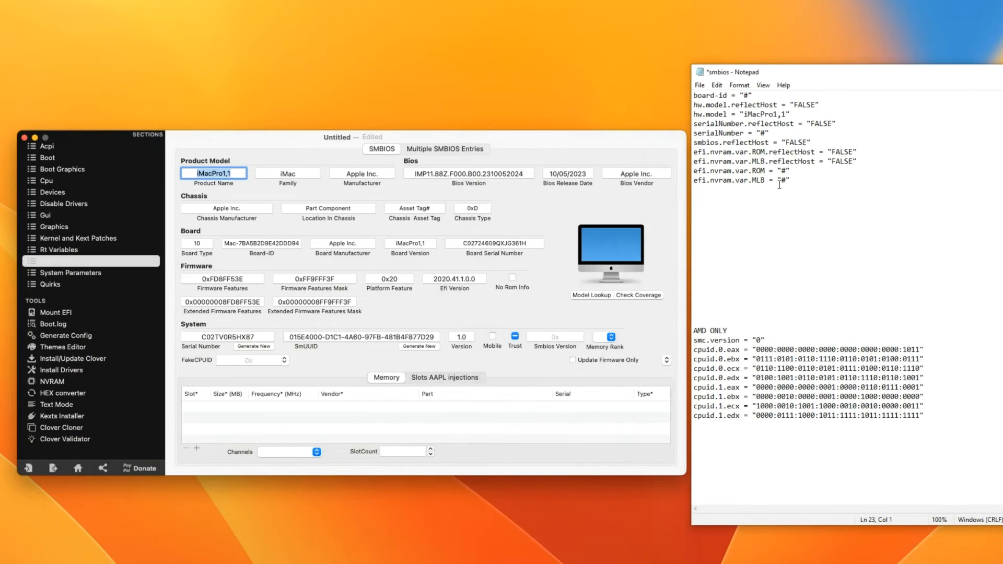
pyautogui.doubleClick(745, 96)
pyautogui.moveTo(778, 130); pyautogui.dragTo(694, 134)
pyautogui.click(694, 133)
pyautogui.moveTo(787, 170); pyautogui.dragTo(693, 170)
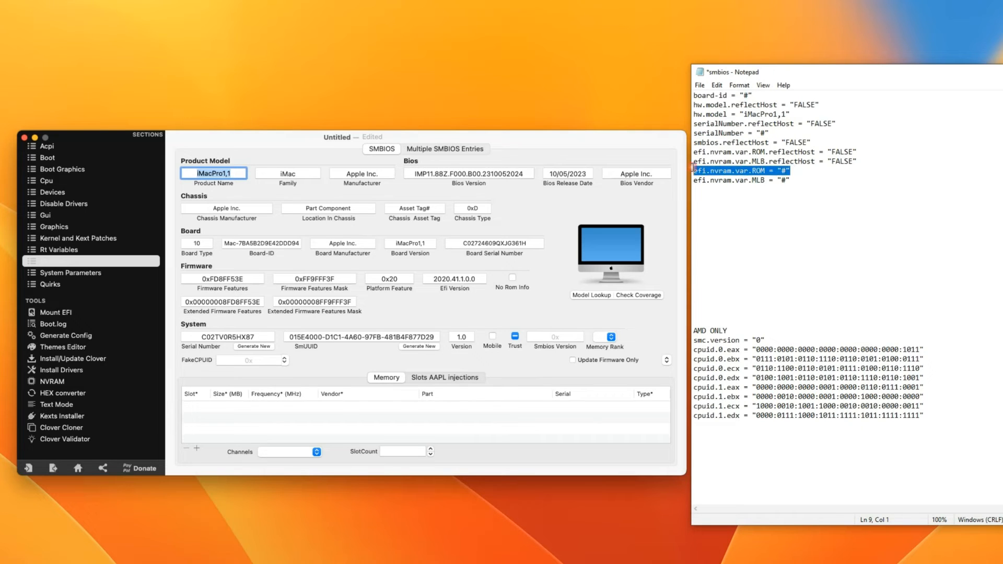
pyautogui.moveTo(807, 179); pyautogui.dragTo(694, 180)
pyautogui.click(800, 180)
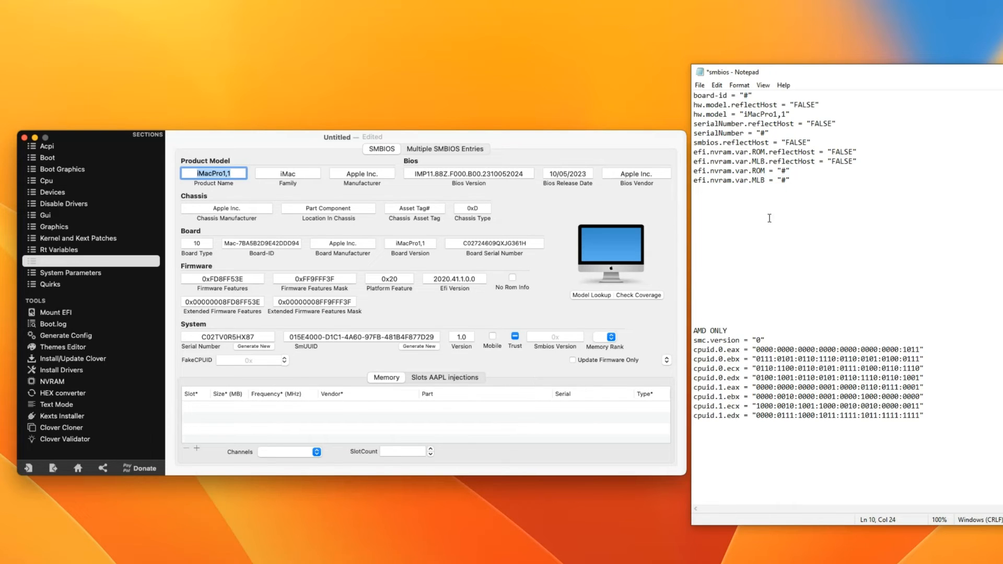
# - Copy the Board-ID Mac-7BA5B2D9E42DDD94 into the notes' board-id line
pyautogui.click(234, 245)
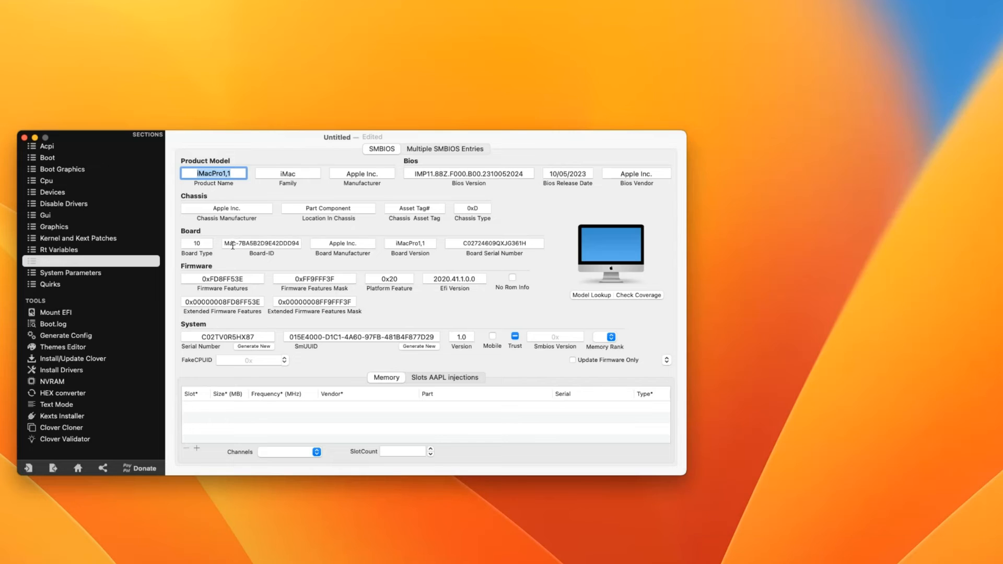
pyautogui.moveTo(226, 244); pyautogui.dragTo(307, 246)
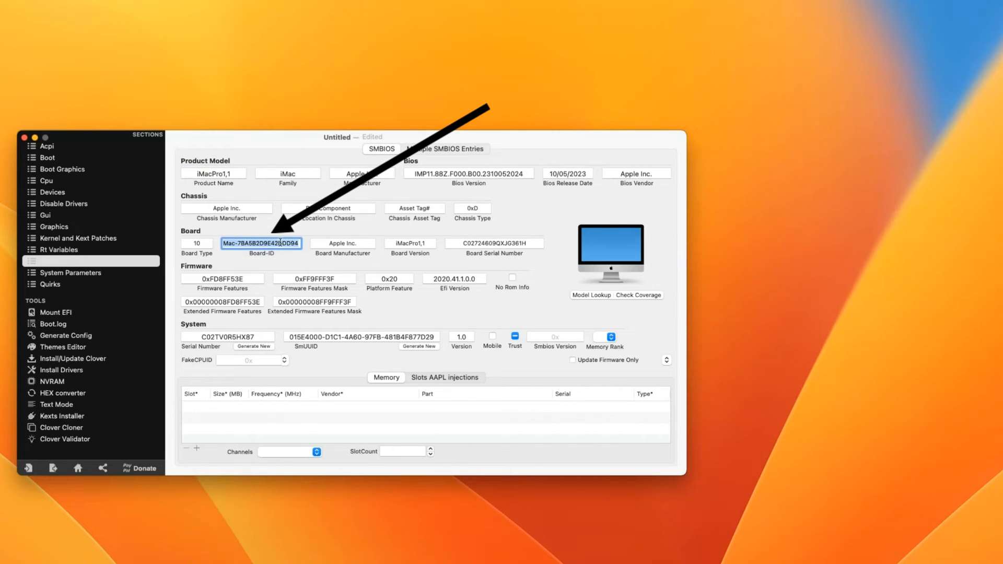
pyautogui.rightClick(280, 243)
pyautogui.click(298, 305)
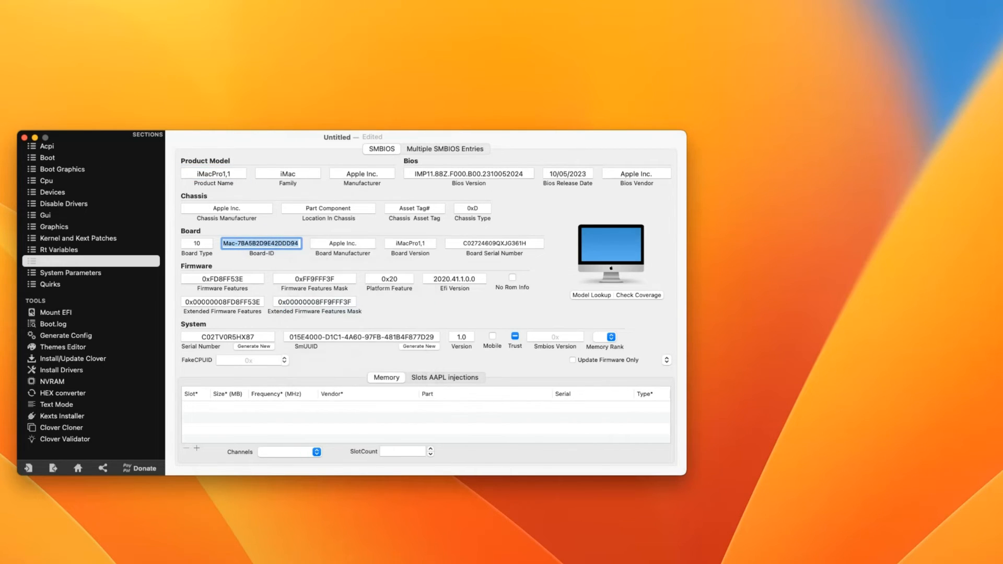
pyautogui.hotkey('alt', 'Tab')
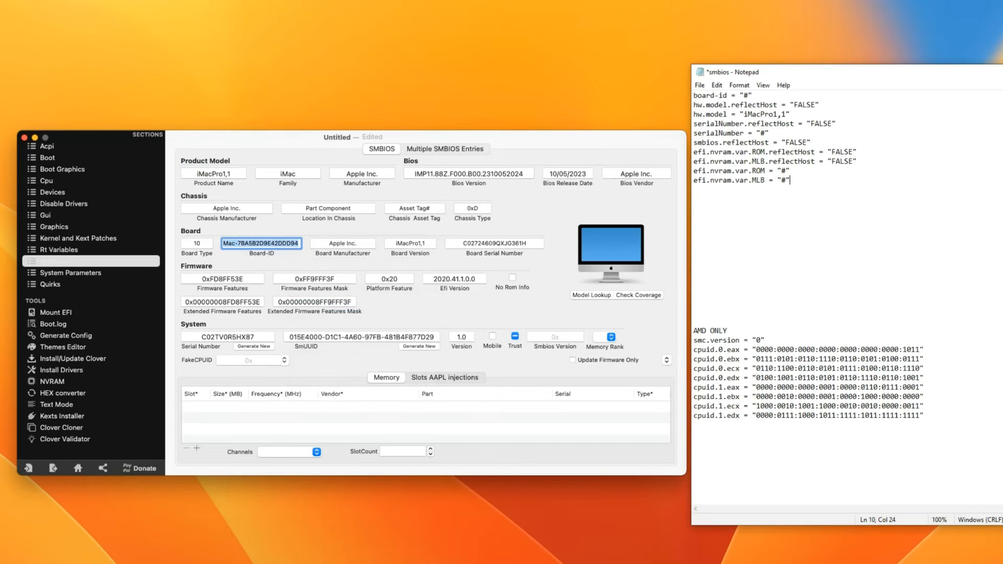
pyautogui.click(749, 95)
pyautogui.hotkey('ctrl', 'v')
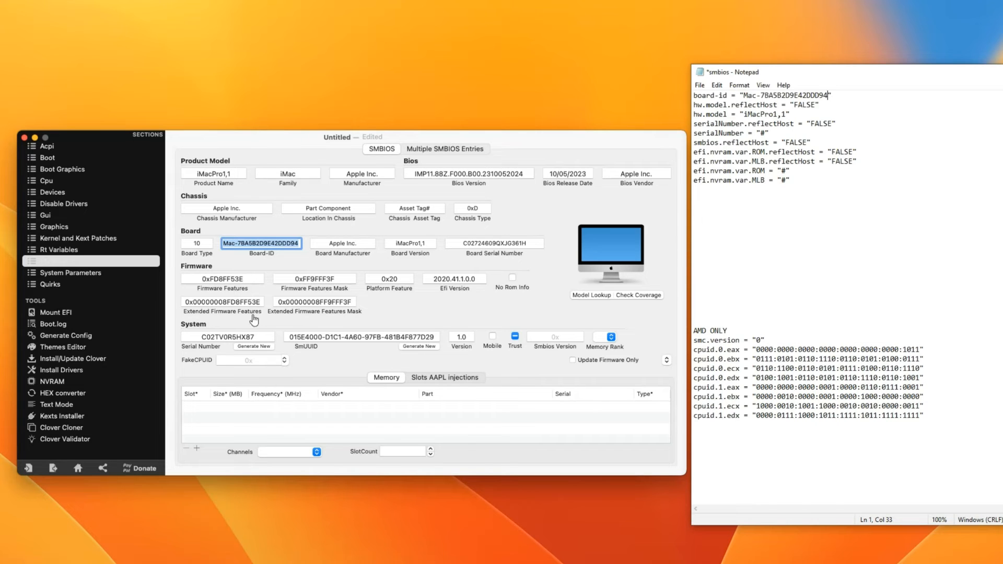
# - Generate a new serial number and paste it into the serialNumber line
pyautogui.click(250, 257)
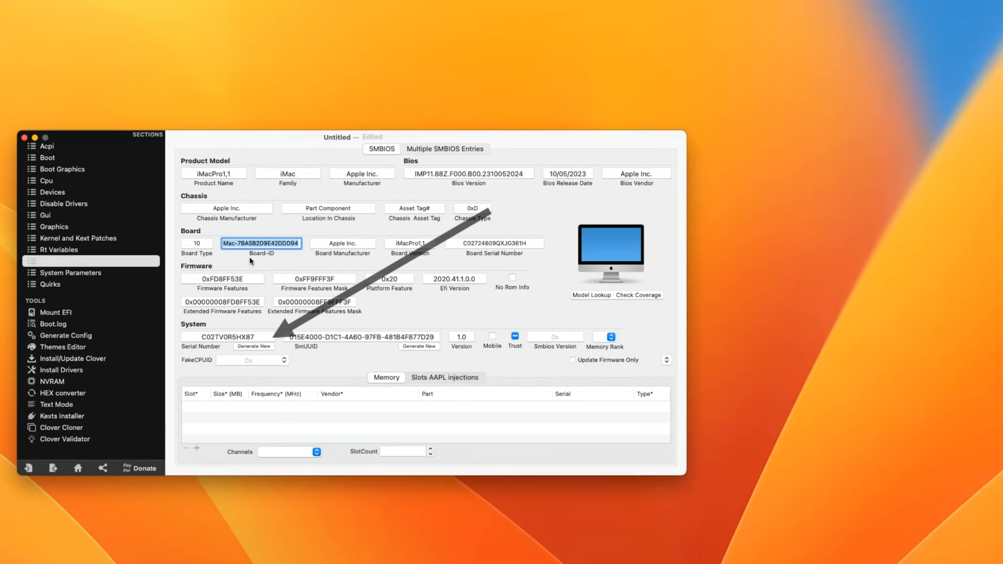
pyautogui.moveTo(256, 337); pyautogui.dragTo(232, 340)
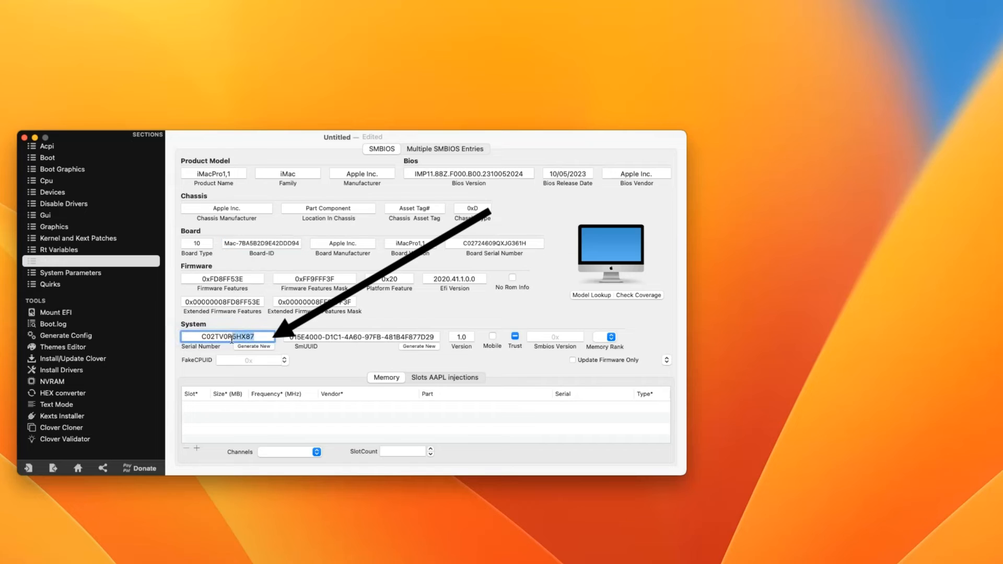
pyautogui.click(270, 338)
pyautogui.click(258, 346)
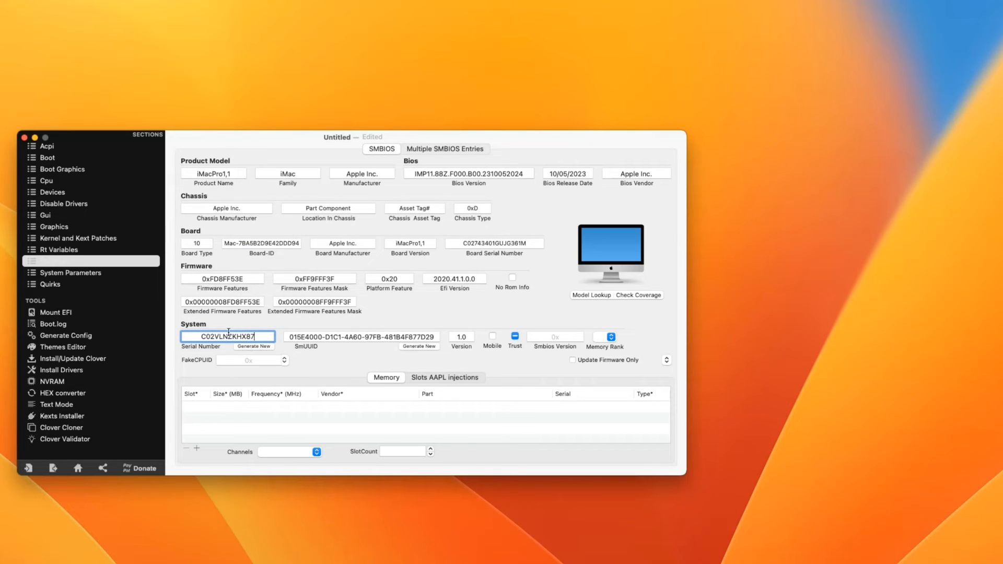
pyautogui.doubleClick(228, 334)
pyautogui.click(766, 133)
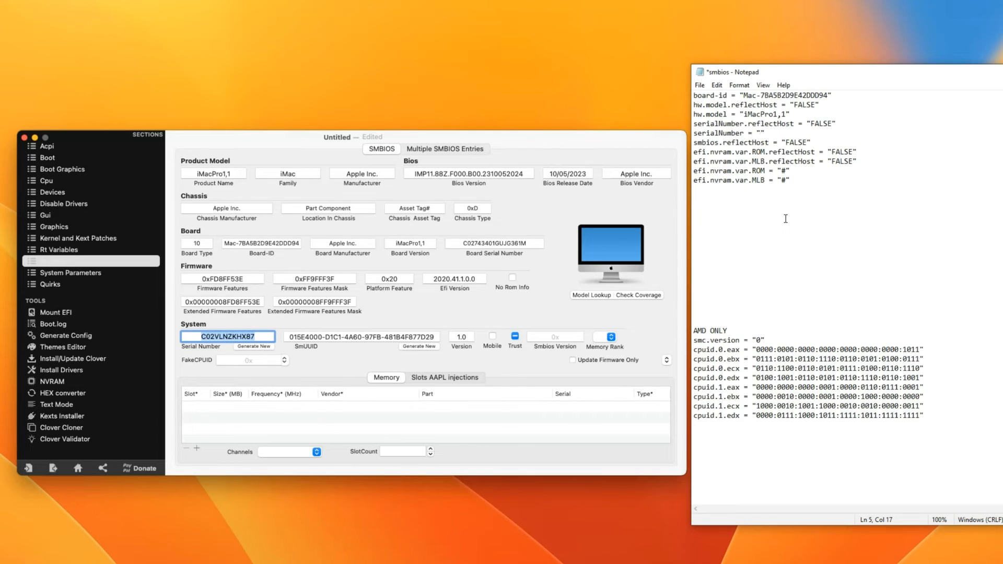
pyautogui.hotkey('ctrl', 'v')
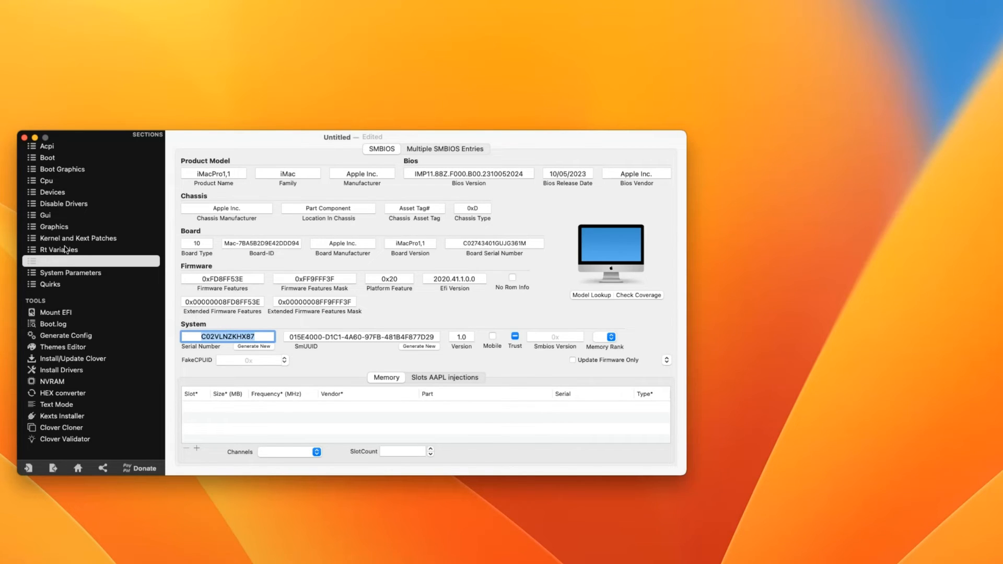
# - Generate a ROM value in Rt Variables and paste it into the notes' ROM line
pyautogui.click(69, 250)
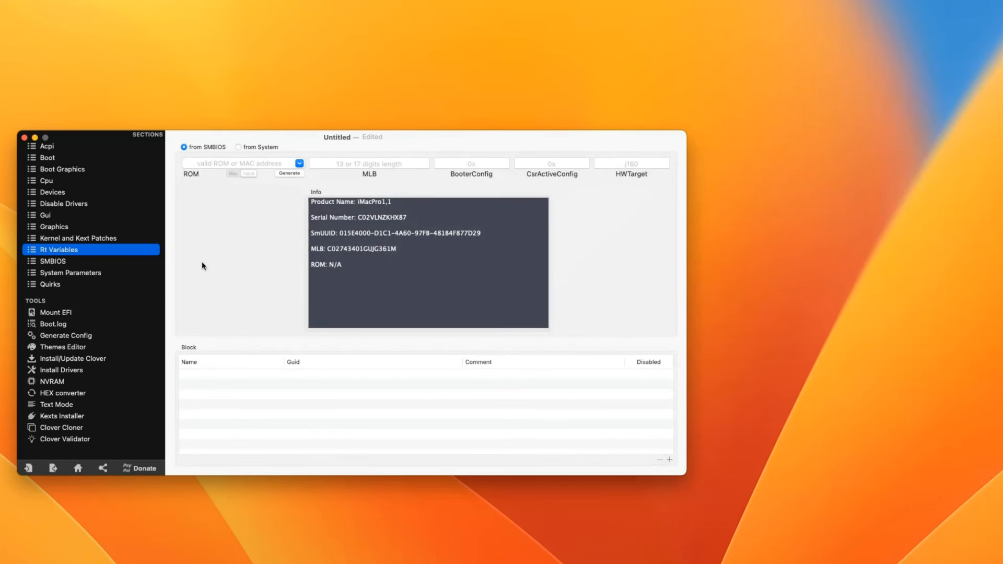
pyautogui.click(283, 172)
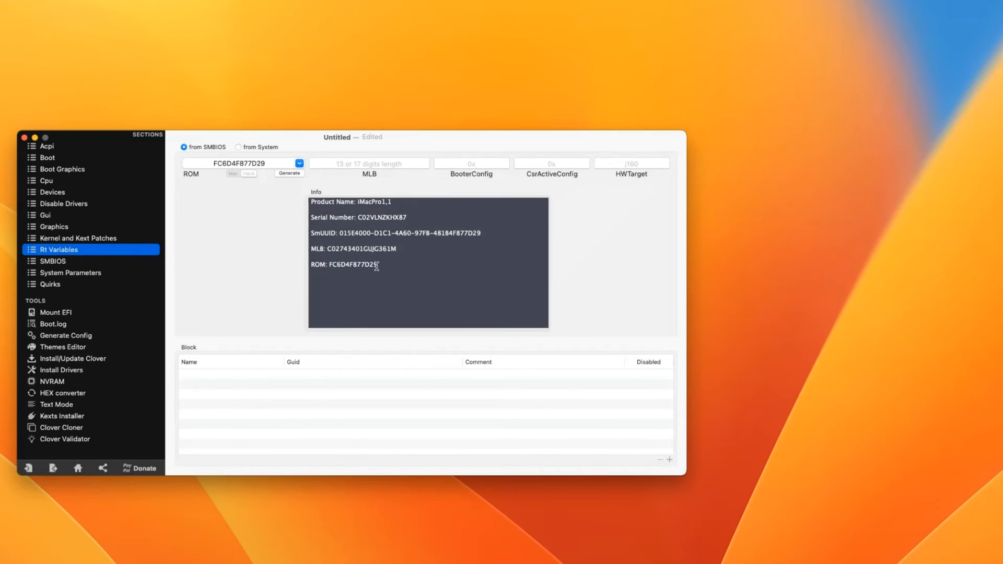
pyautogui.moveTo(378, 266); pyautogui.dragTo(328, 265)
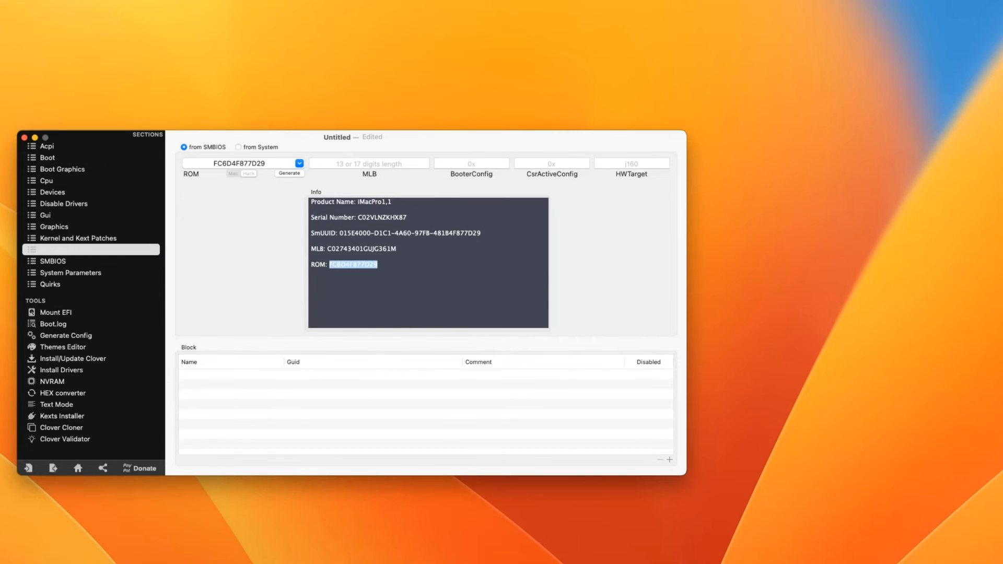
pyautogui.rightClick(336, 265)
pyautogui.click(368, 330)
pyautogui.hotkey('alt', 'Tab')
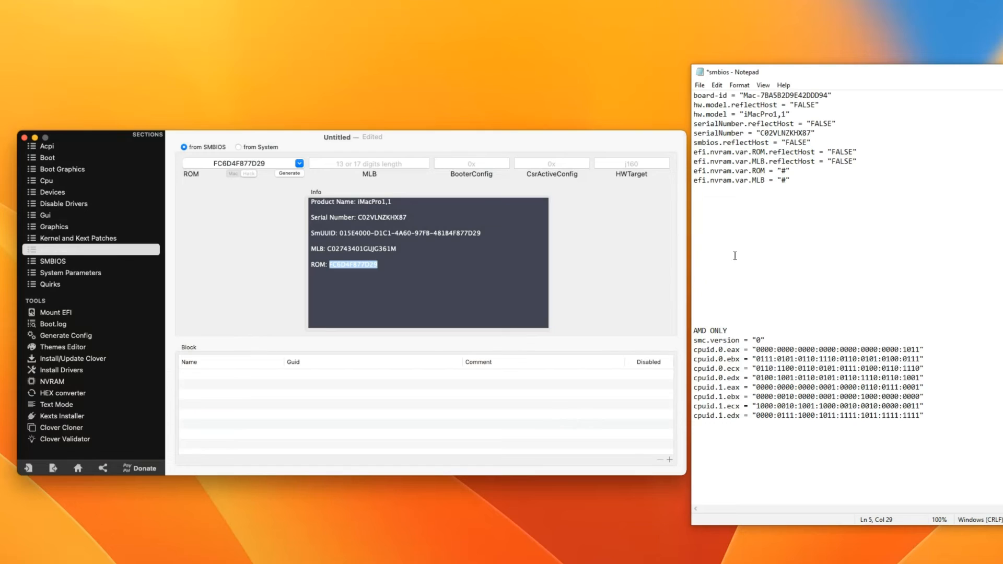
pyautogui.click(787, 171)
pyautogui.hotkey('ctrl', 'v')
# - Copy the MLB value into the MLB line and save the smbios notes
pyautogui.click(360, 259)
pyautogui.moveTo(399, 248); pyautogui.dragTo(328, 249)
pyautogui.rightClick(346, 249)
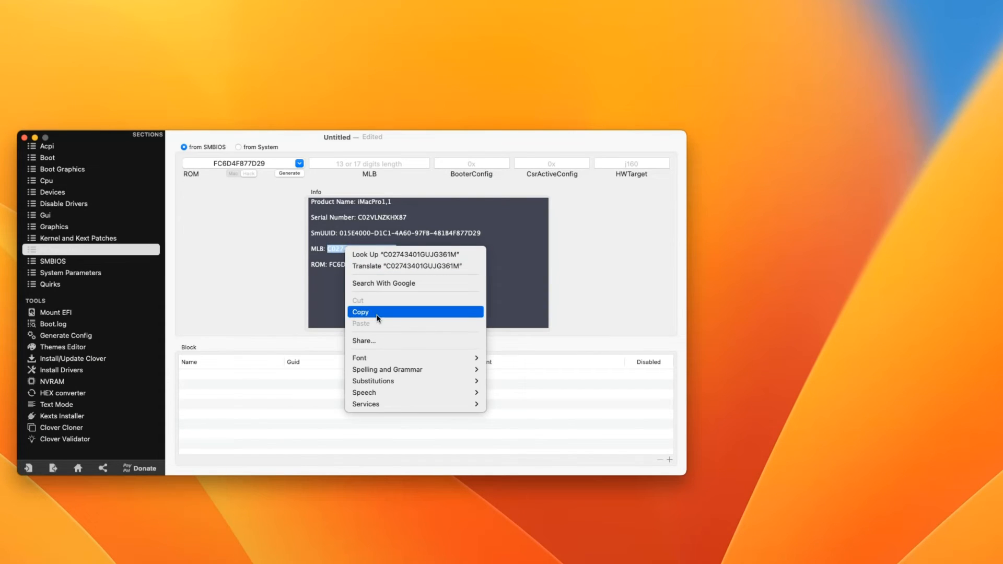
pyautogui.click(378, 313)
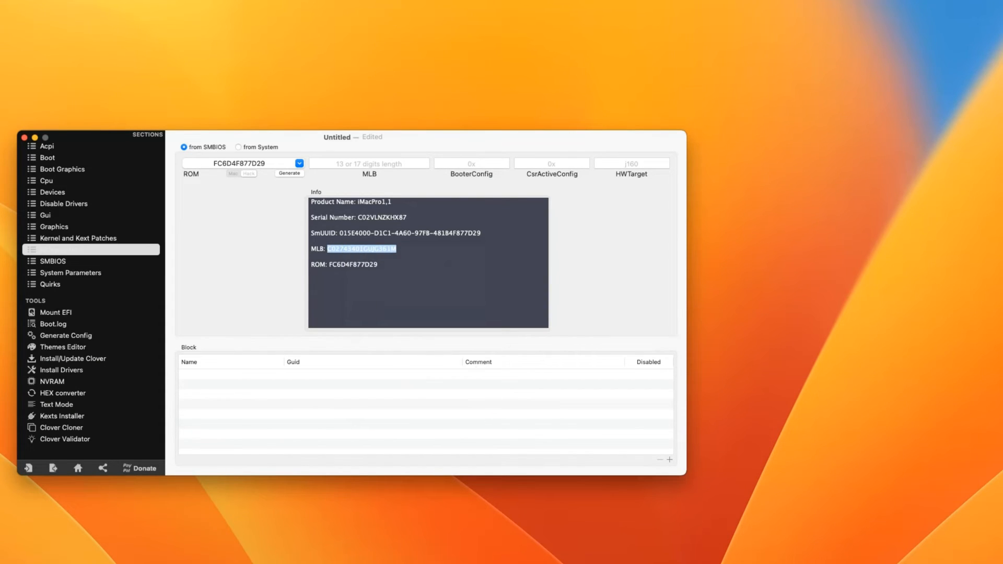
pyautogui.hotkey('alt', 'Tab')
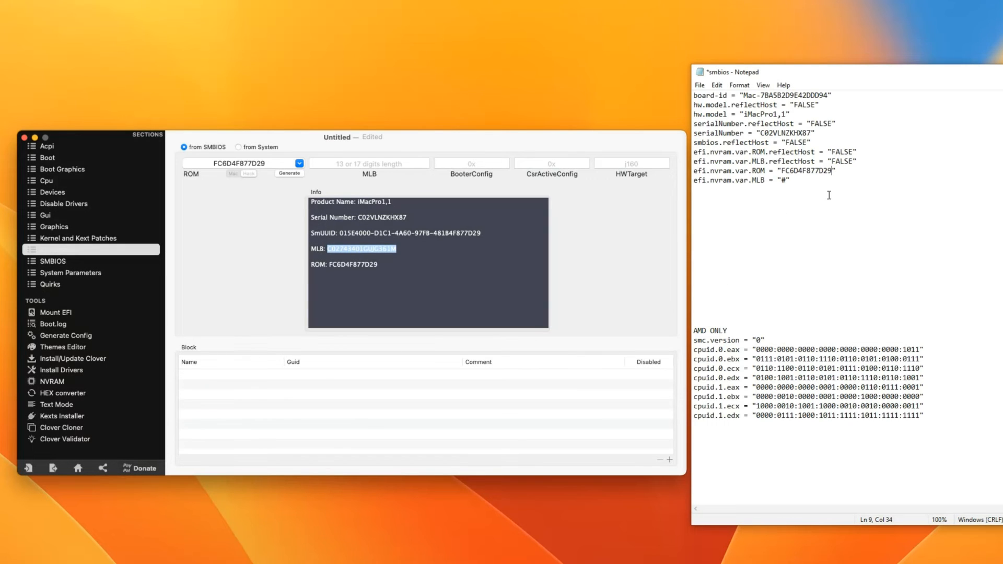
pyautogui.click(787, 180)
pyautogui.hotkey('ctrl', 'v')
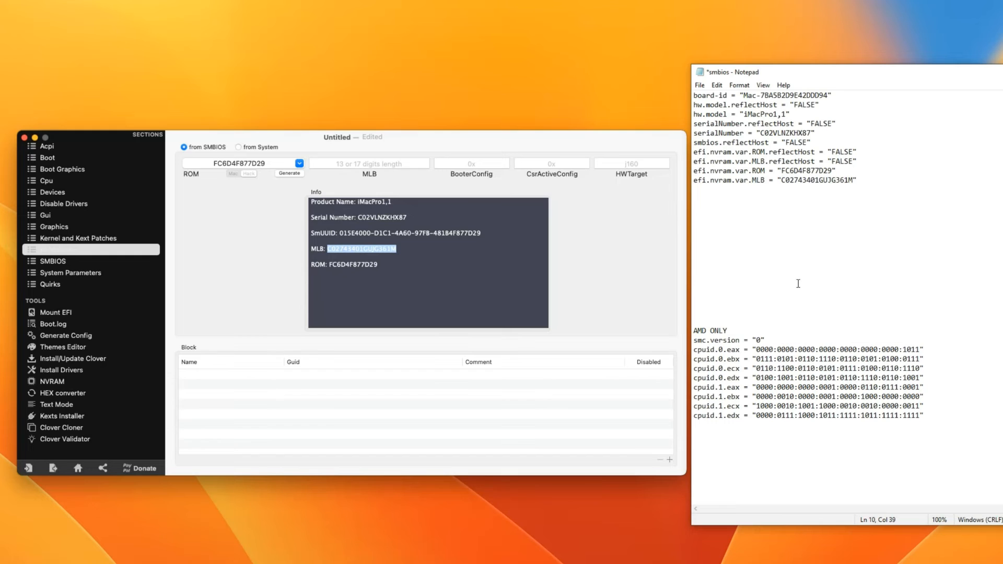
pyautogui.hotkey('ctrl', 's')
pyautogui.click(579, 234)
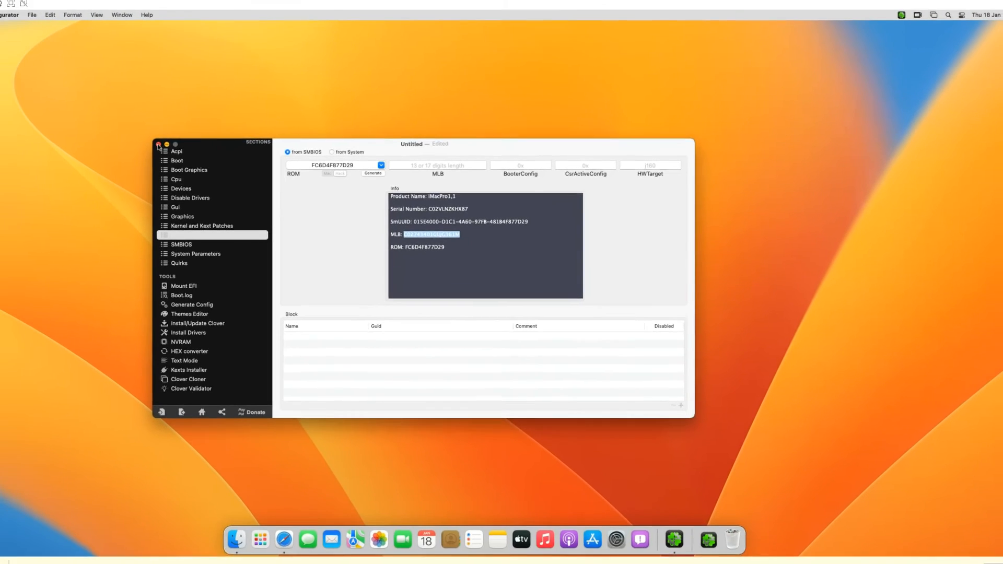
# - Discard the untitled Clover Configurator document and shut down macOS with Reopen windows unticked
pyautogui.click(67, 139)
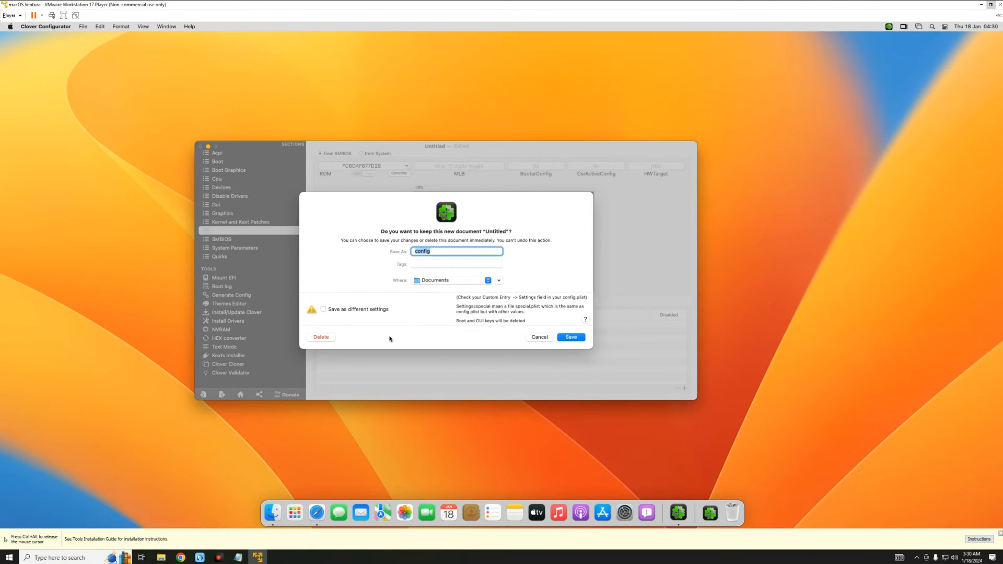
pyautogui.click(322, 337)
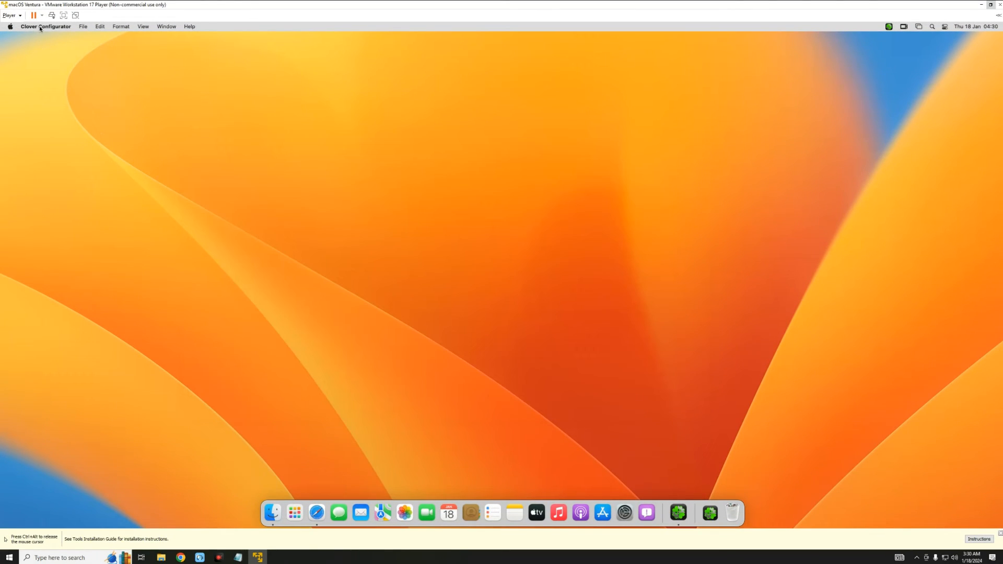
pyautogui.click(10, 27)
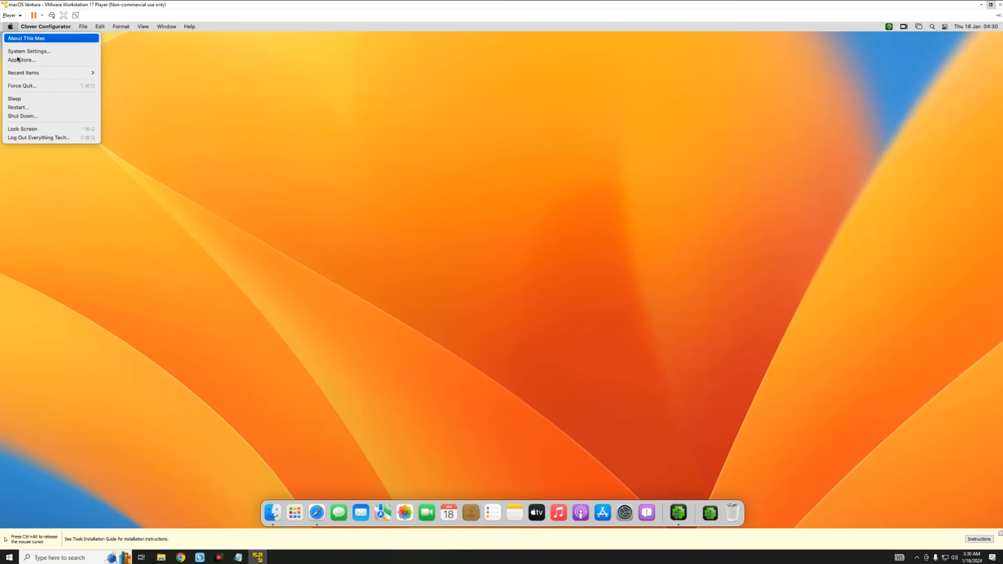
pyautogui.click(45, 121)
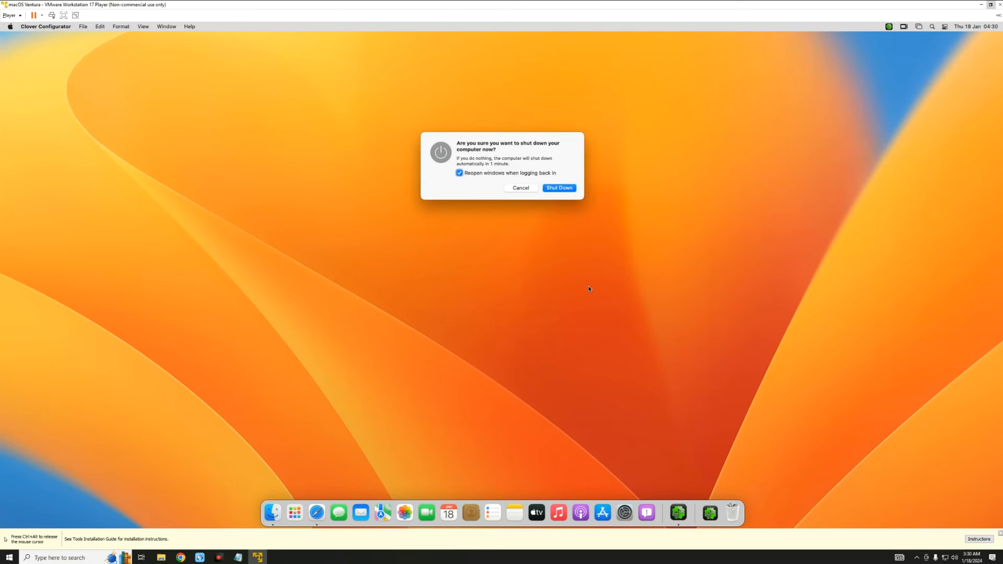
pyautogui.click(501, 175)
pyautogui.click(558, 188)
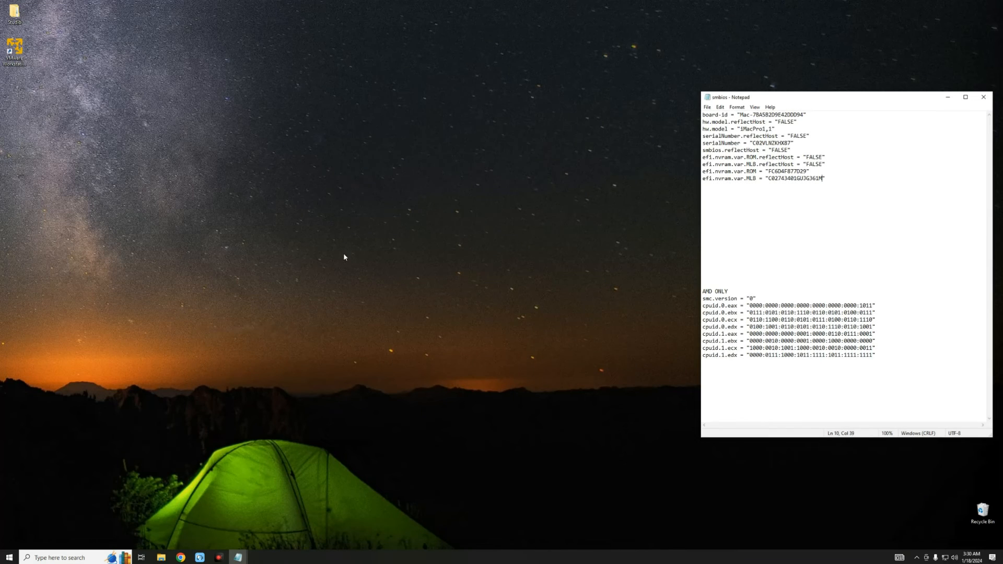
# - Move the smbios notes aside, browse to Documents\Virtual Machines and select the macOS Ventura .vmx
pyautogui.moveTo(815, 102); pyautogui.dragTo(642, 93)
pyautogui.click(285, 191)
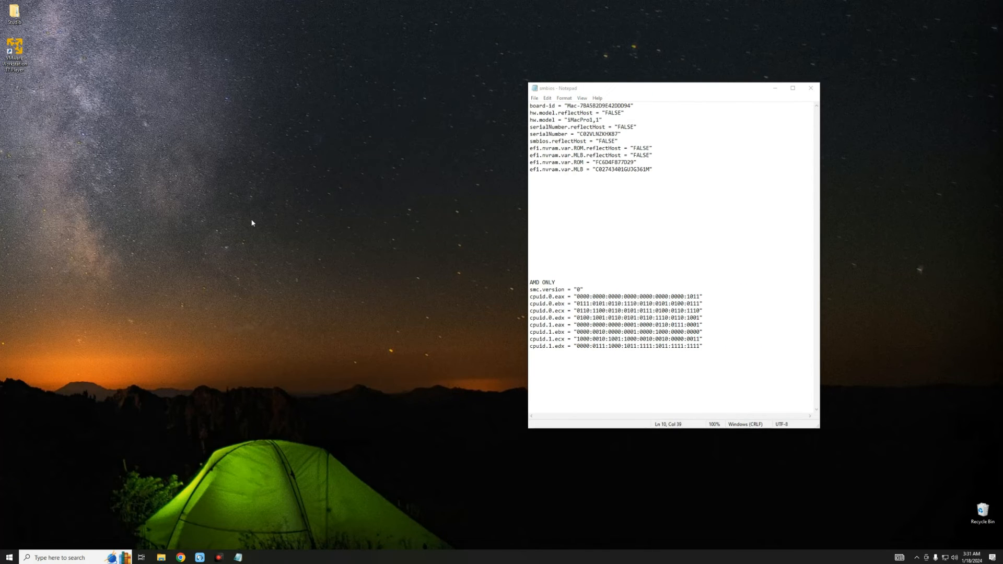
pyautogui.click(161, 558)
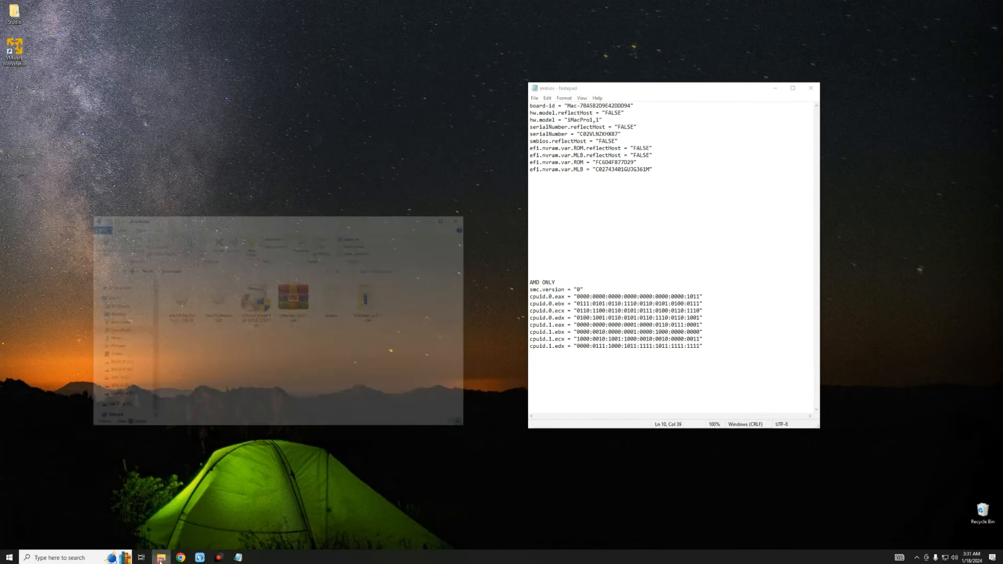
pyautogui.click(112, 261)
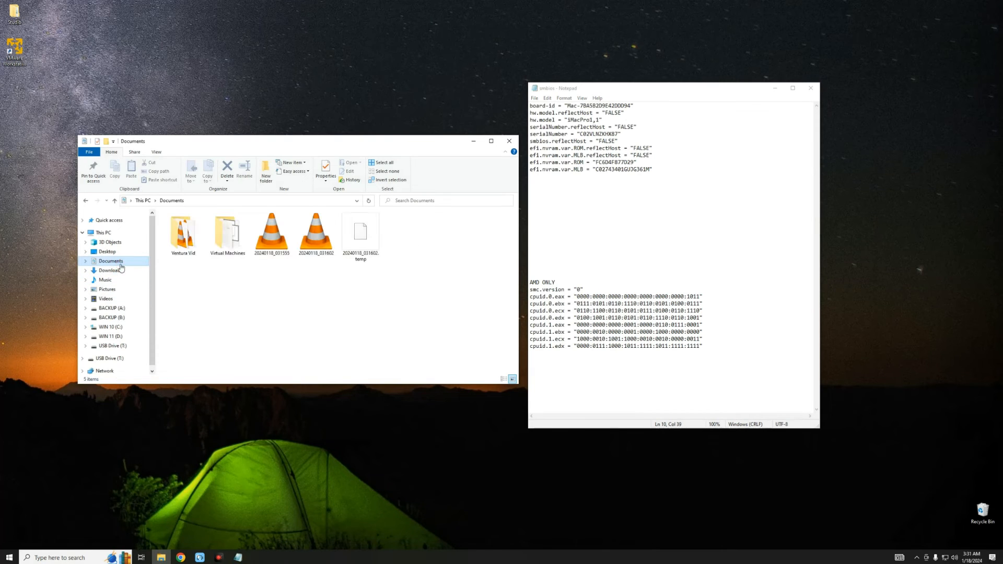
pyautogui.doubleClick(228, 243)
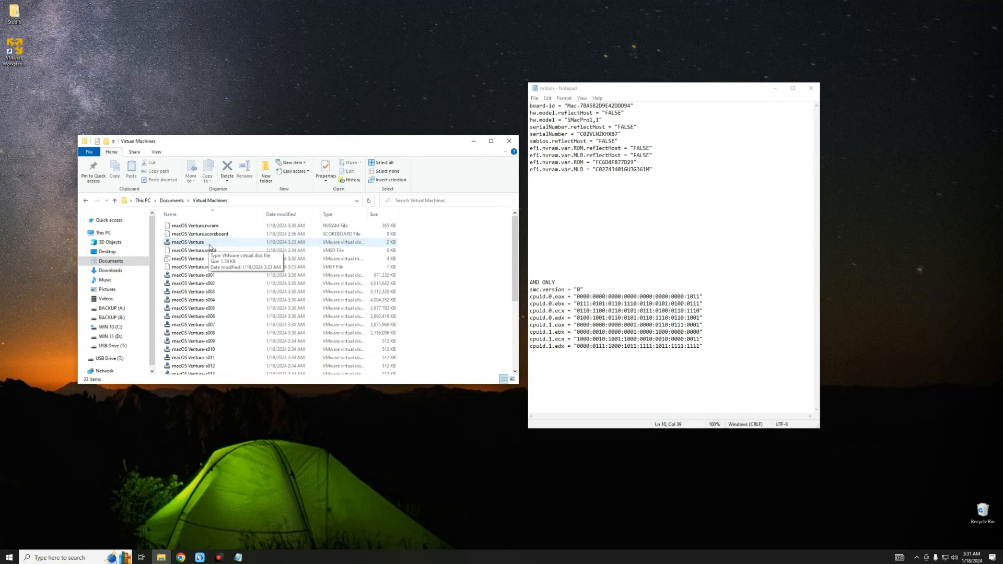
pyautogui.click(209, 243)
pyautogui.click(211, 259)
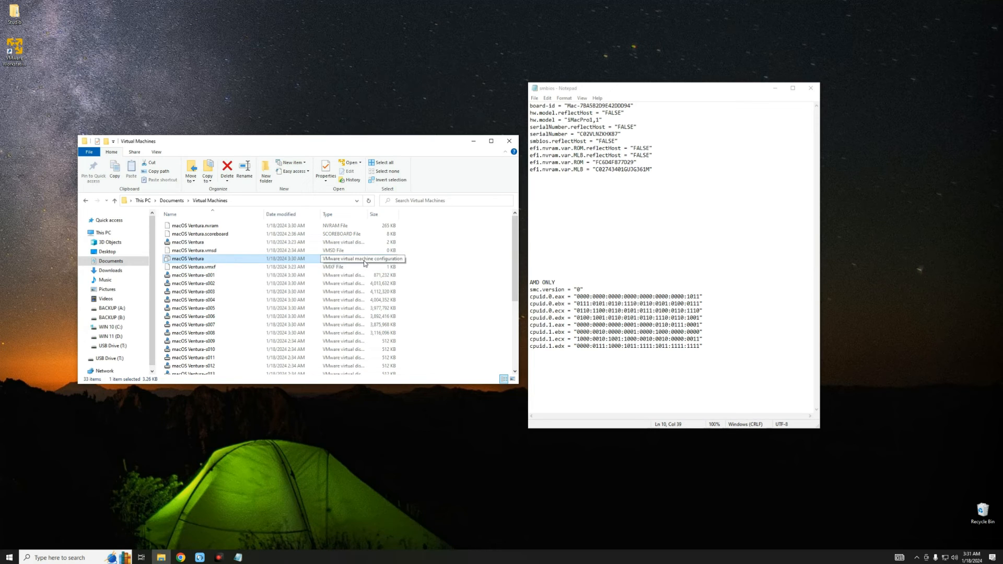
# - Open the macOS Ventura .vmx in Notepad and place it beside the smbios notes
pyautogui.rightClick(208, 262)
pyautogui.moveTo(280, 300)
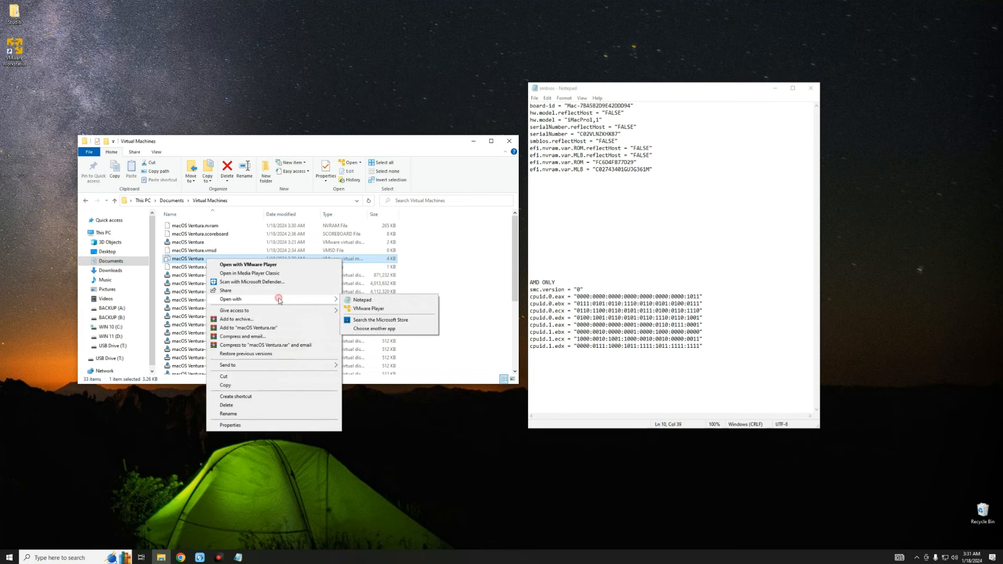
pyautogui.click(362, 300)
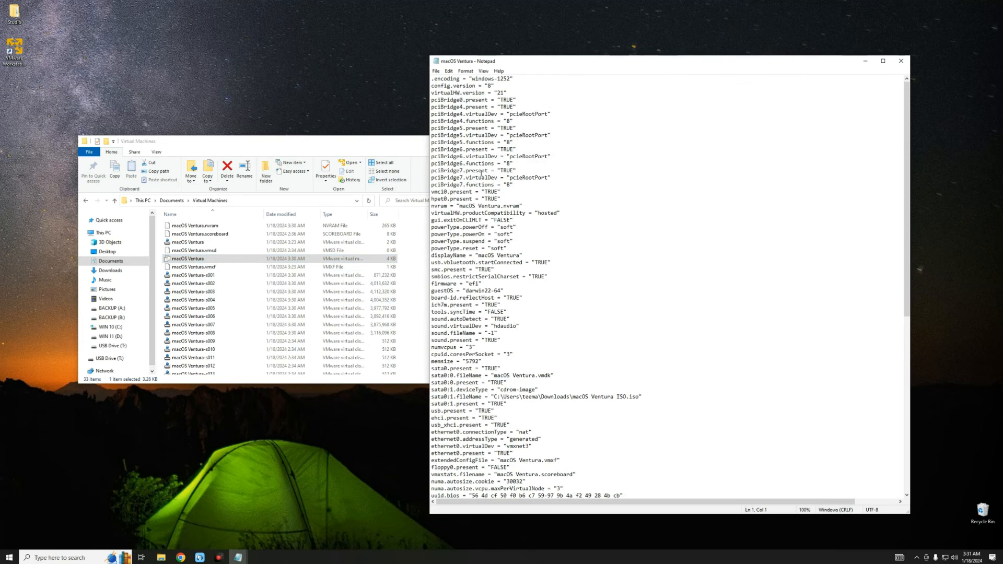
pyautogui.moveTo(544, 67); pyautogui.dragTo(145, 54)
# - Search downward for the firmware = "efi" line and add a blank line below it
pyautogui.click(146, 218)
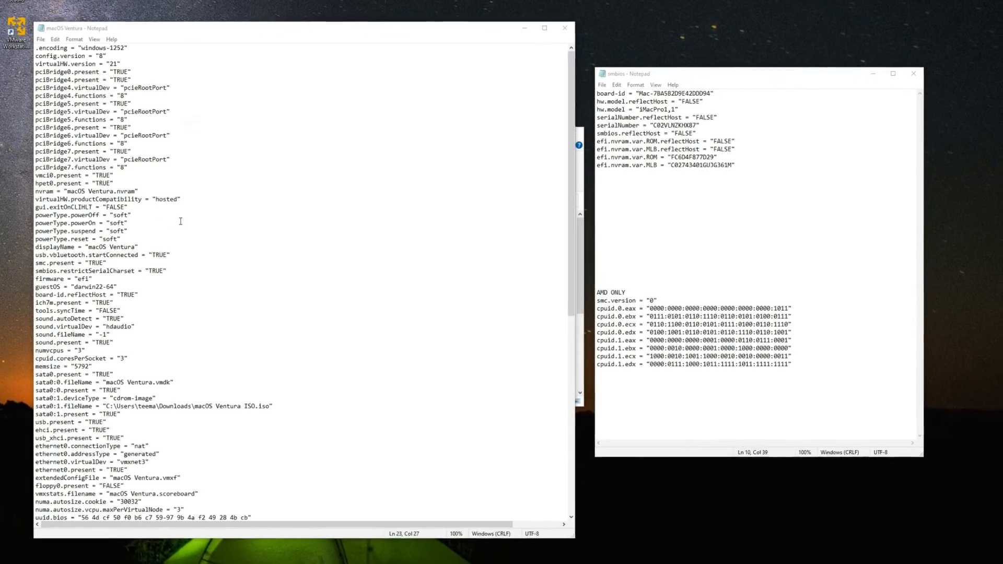
pyautogui.hotkey('ctrl', 'f')
pyautogui.write('firmware')
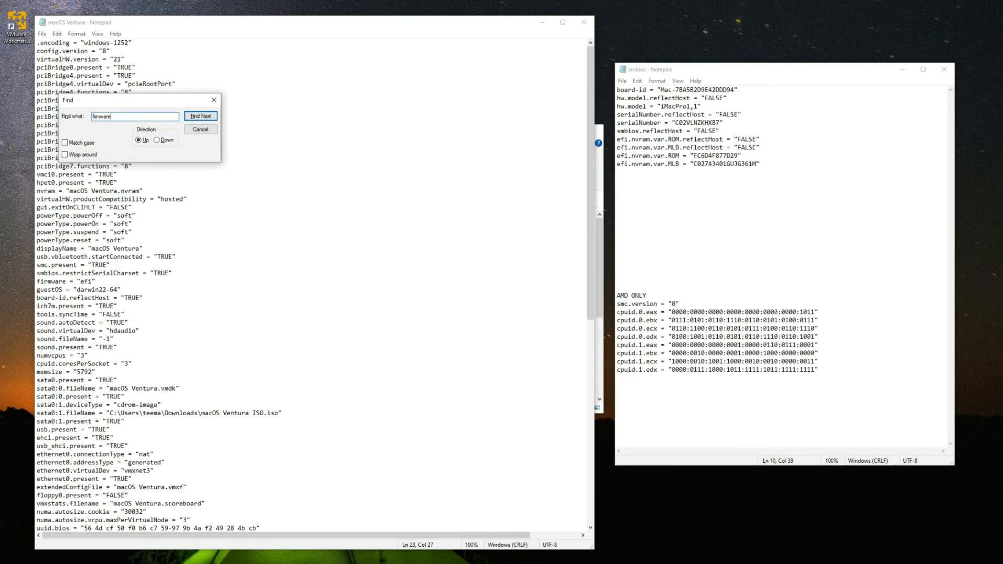
pyautogui.press('Return')
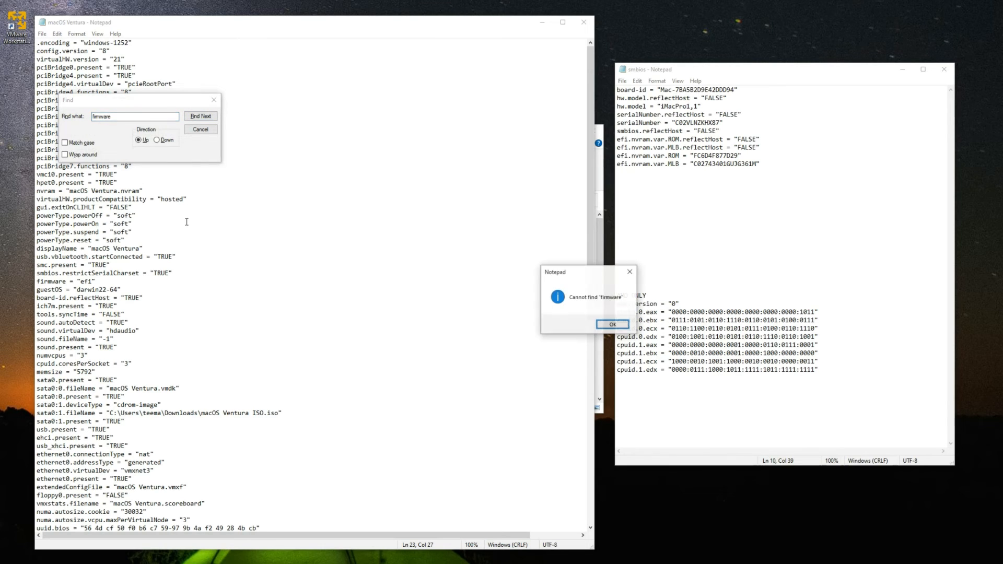
pyautogui.click(613, 324)
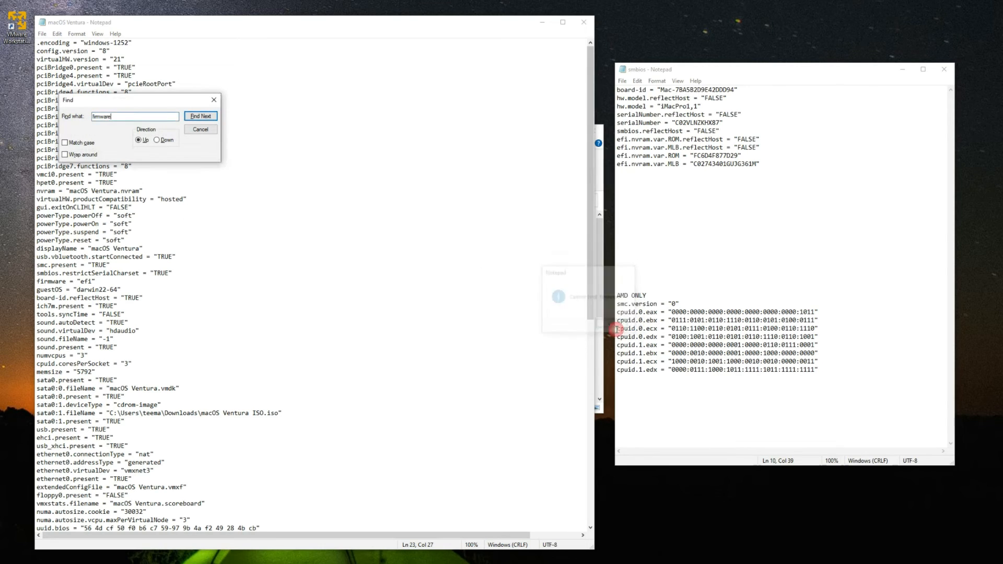
pyautogui.click(157, 140)
pyautogui.press('Return')
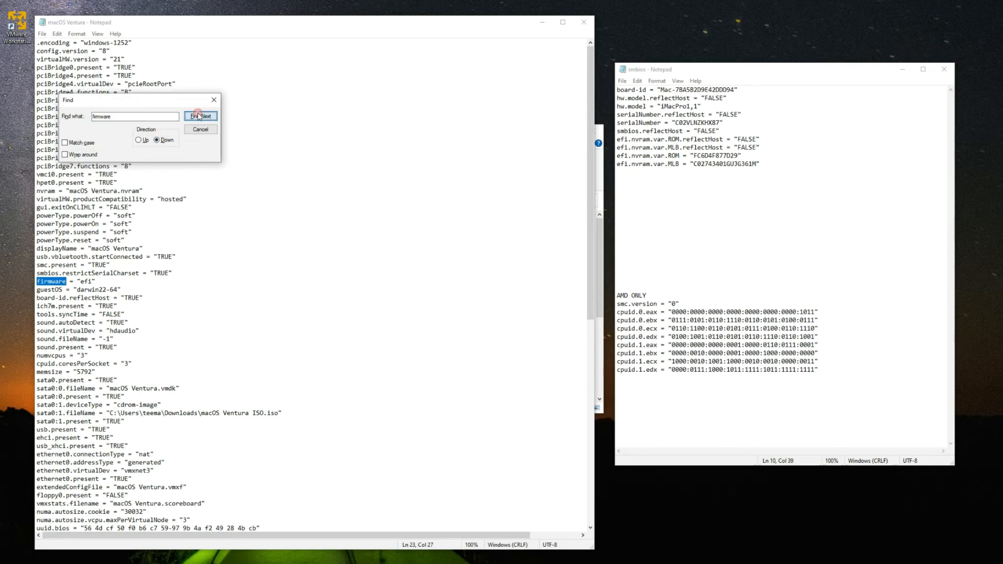
pyautogui.moveTo(159, 99); pyautogui.dragTo(254, 58)
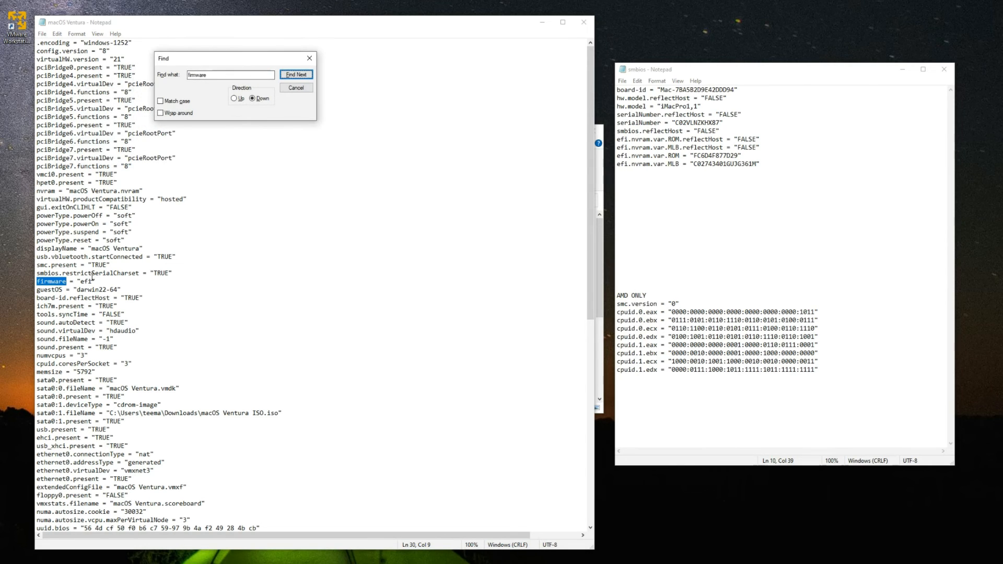
pyautogui.scroll(-2, 130, 238)
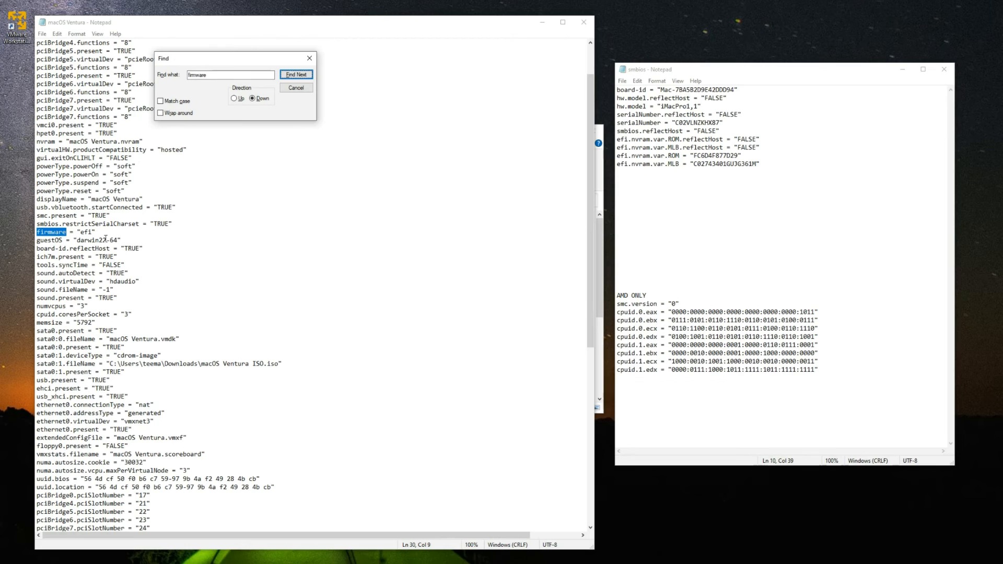
pyautogui.click(110, 233)
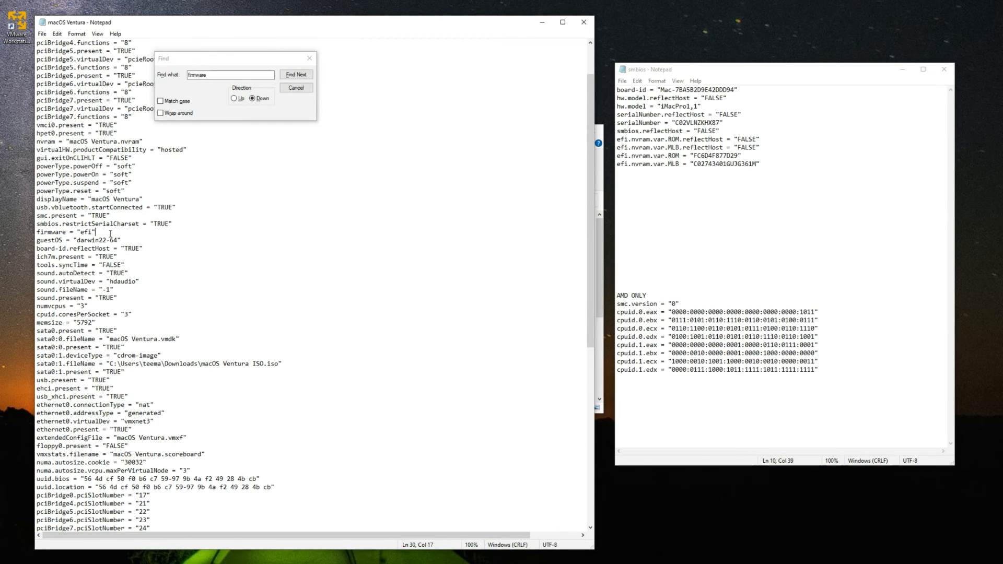
pyautogui.press('Return')
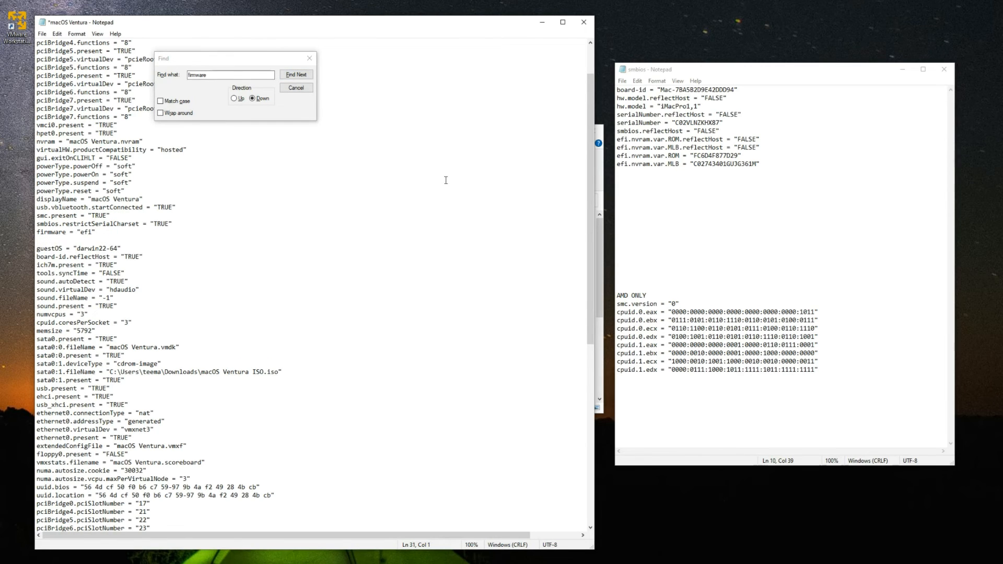
# - Copy the ten iMacPro1,1 SMBIOS lines from the notes, paste them below firmware, and save
pyautogui.click(775, 162)
pyautogui.moveTo(775, 162); pyautogui.dragTo(631, 91)
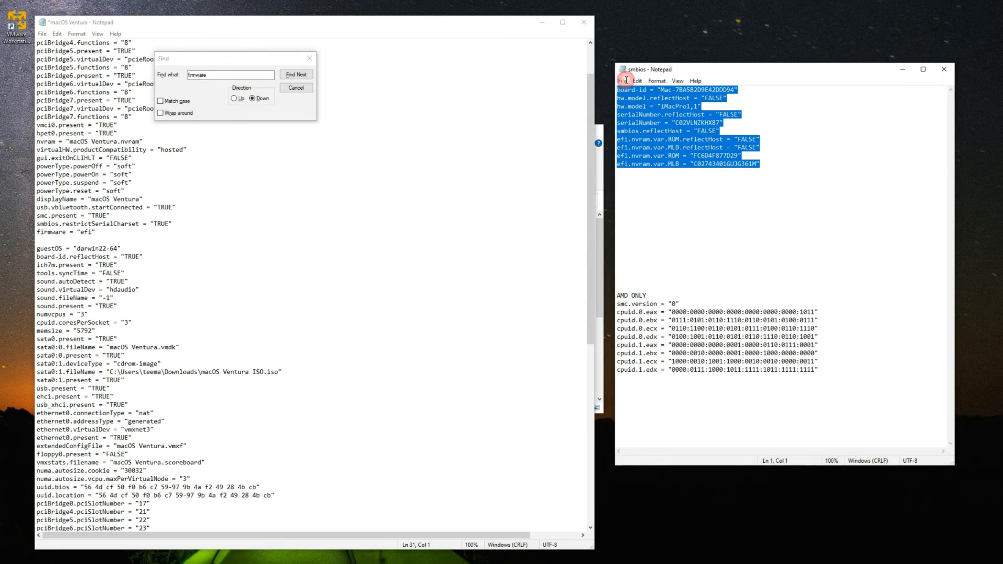
pyautogui.rightClick(665, 121)
pyautogui.click(686, 151)
pyautogui.click(134, 239)
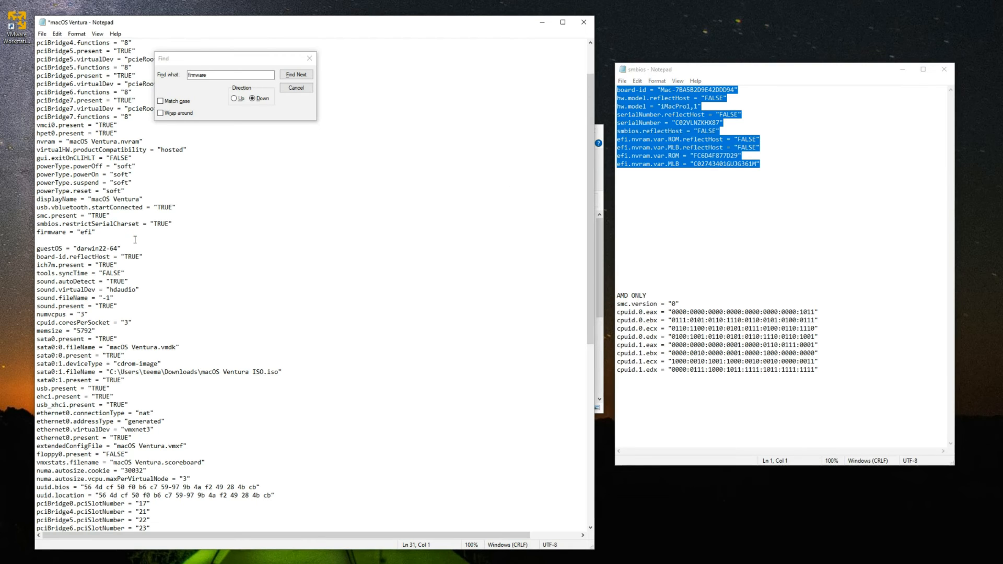
pyautogui.hotkey('ctrl', 'v')
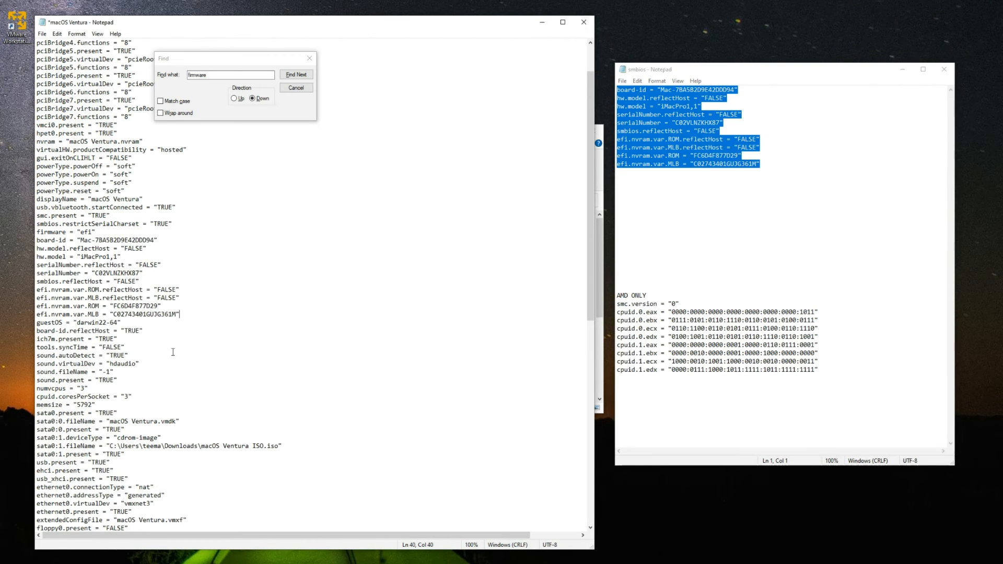
pyautogui.hotkey('ctrl', 's')
pyautogui.click(211, 285)
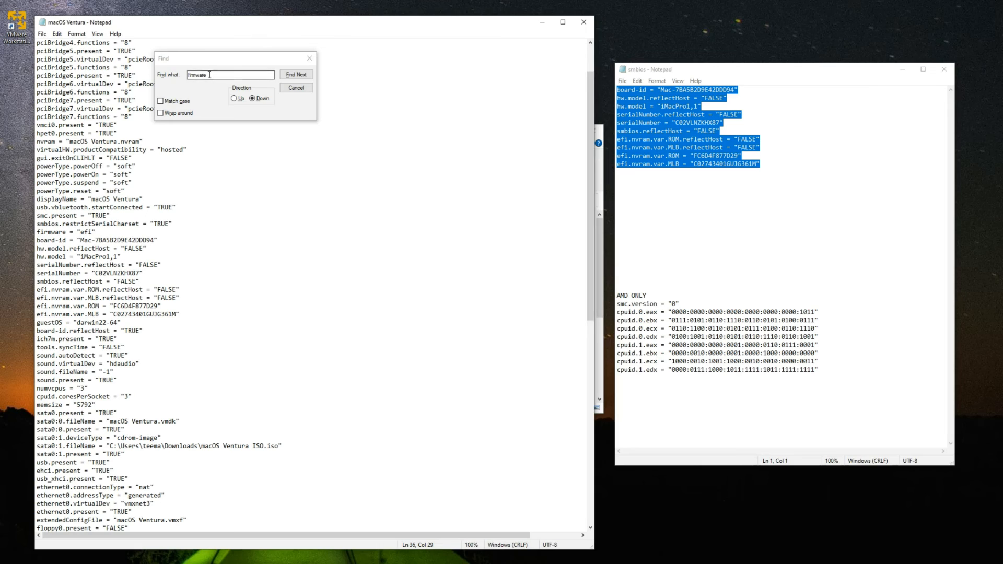
# - Find 'ethe', change ethernet0.addressType from "generated" to "static", then step through later ethernet matches
pyautogui.write('ethernet')
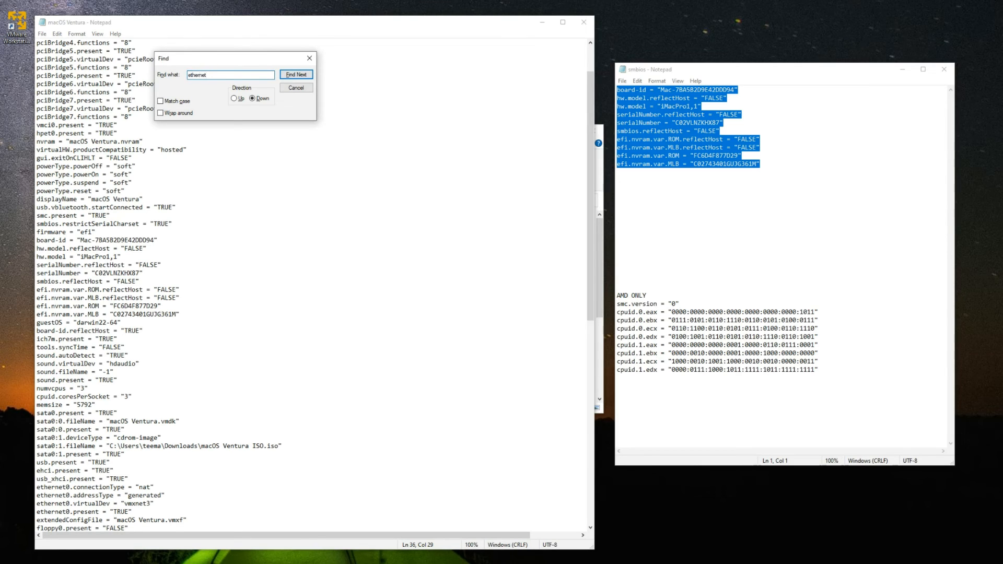
pyautogui.press('Return')
pyautogui.scroll(-6, 122, 329)
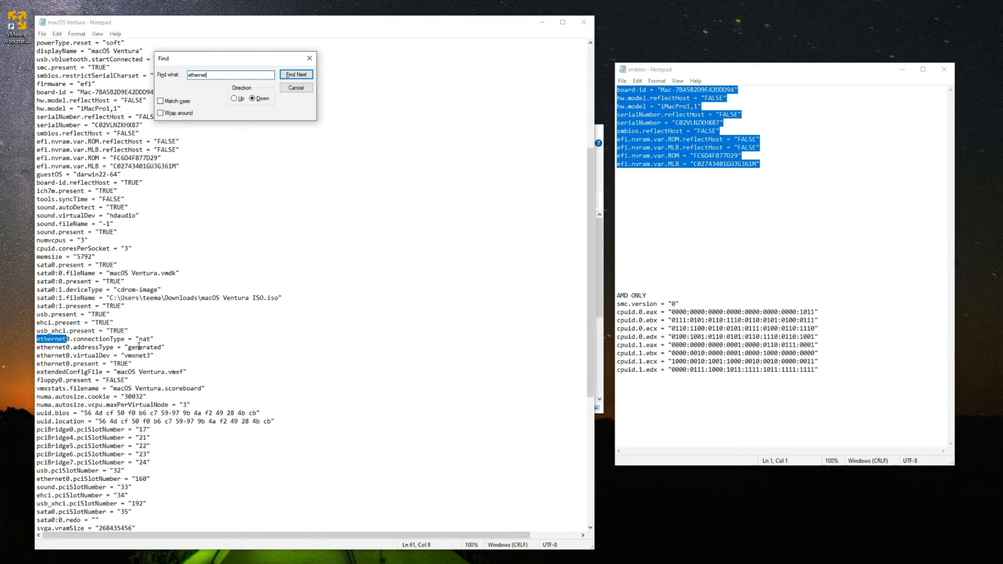
pyautogui.moveTo(161, 347); pyautogui.dragTo(129, 347)
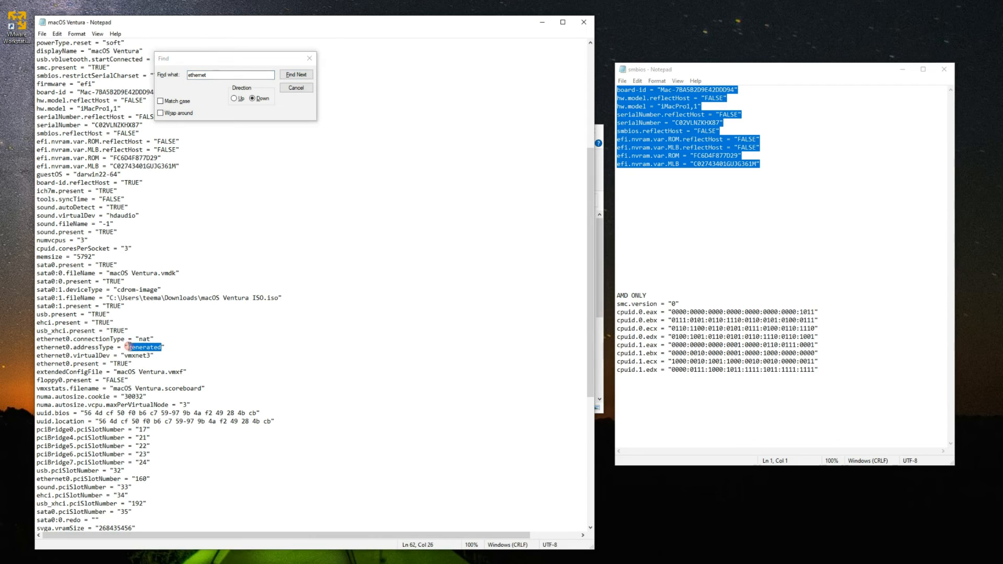
pyautogui.write('static')
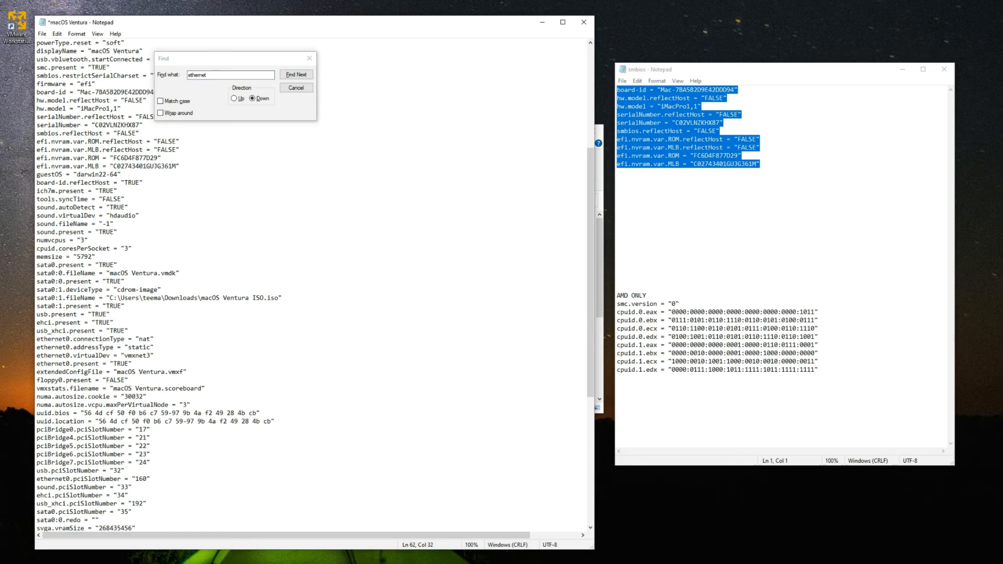
pyautogui.click(296, 75)
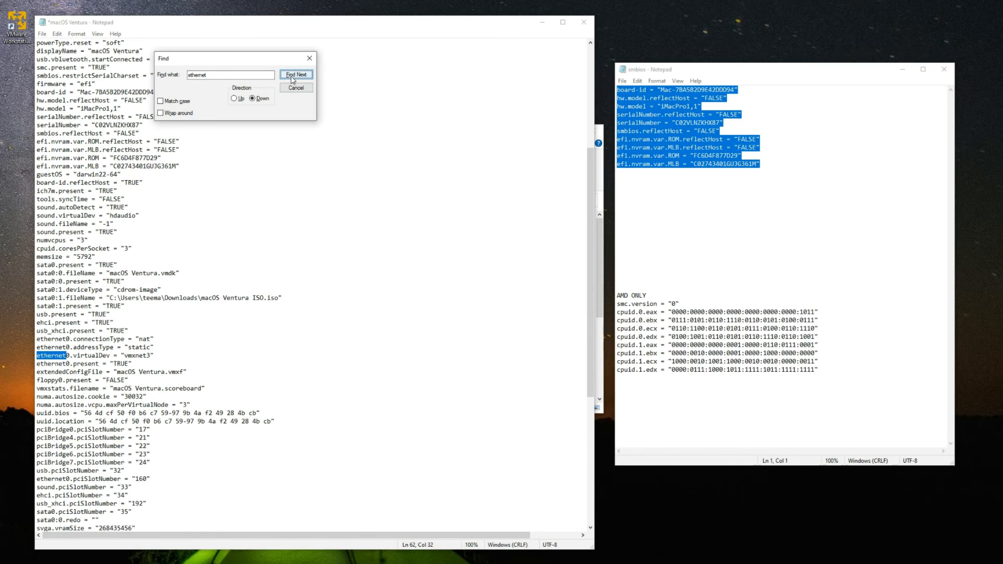
pyautogui.click(296, 74)
pyautogui.click(296, 74)
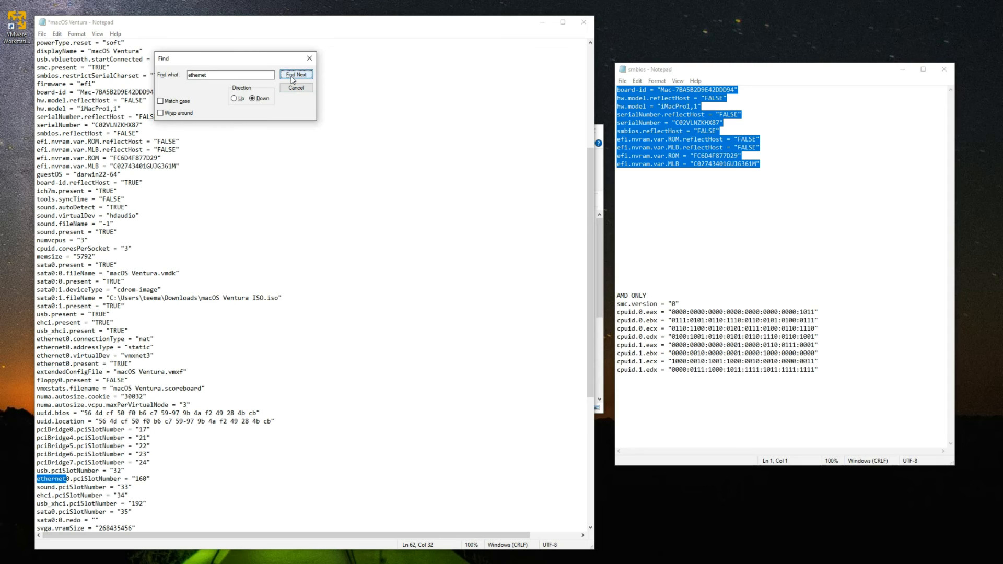
# - Delete 'generated' from ethernet0.generatedAddress so the key reads ethernet0.Address, keeping its MAC value
pyautogui.click(296, 75)
pyautogui.scroll(-6, 109, 340)
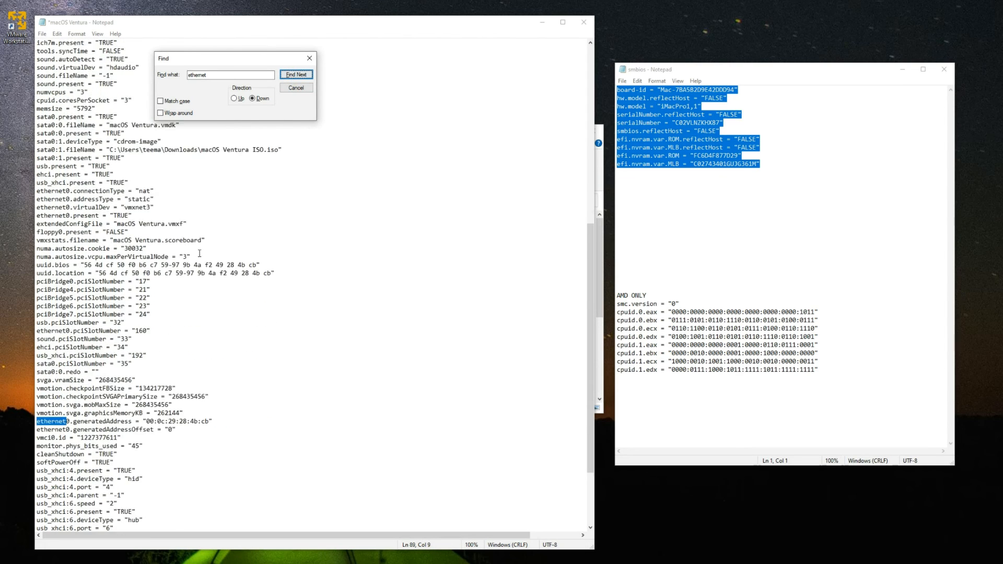
pyautogui.click(73, 372)
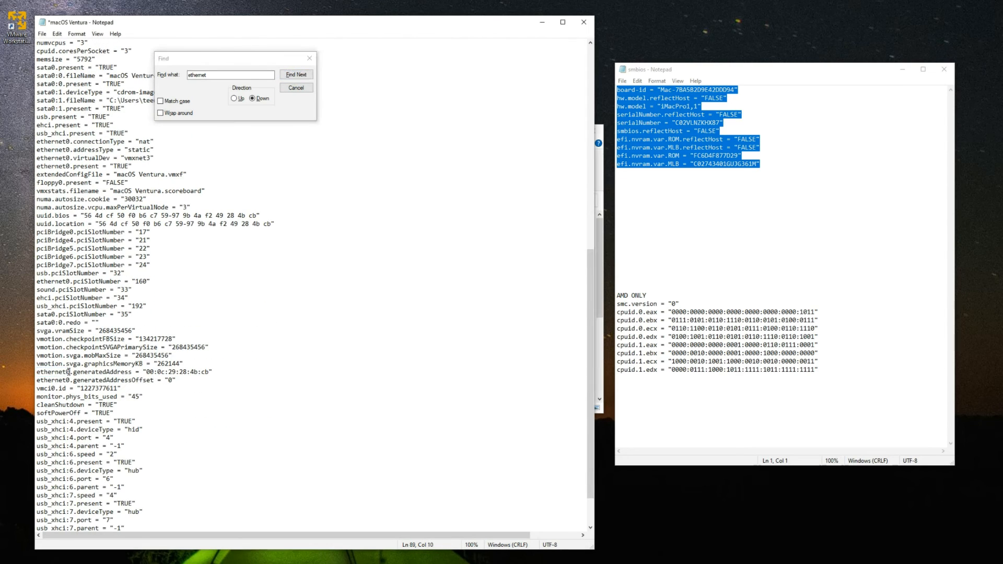
pyautogui.moveTo(73, 372); pyautogui.dragTo(225, 374)
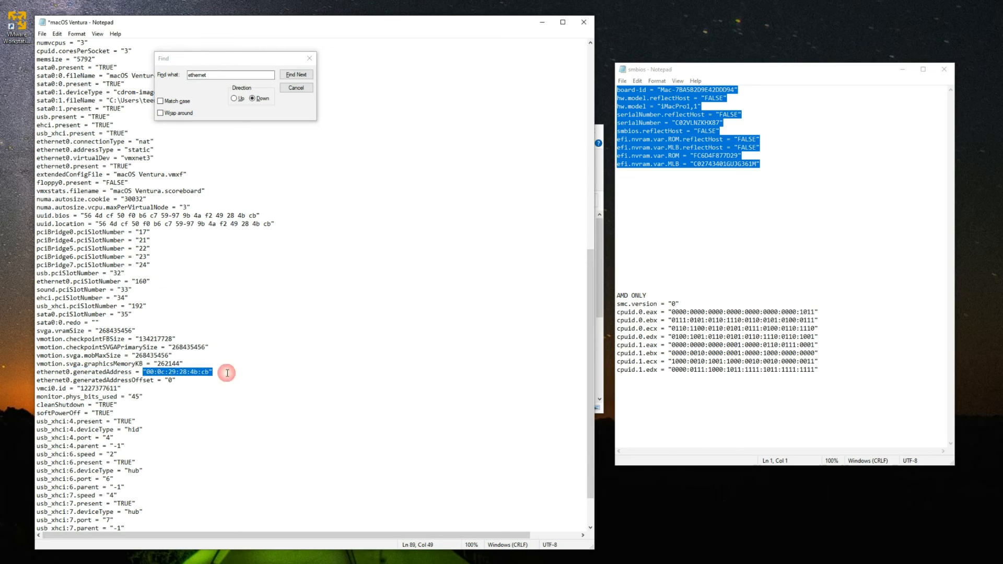
pyautogui.click(75, 372)
pyautogui.moveTo(75, 372); pyautogui.dragTo(107, 372)
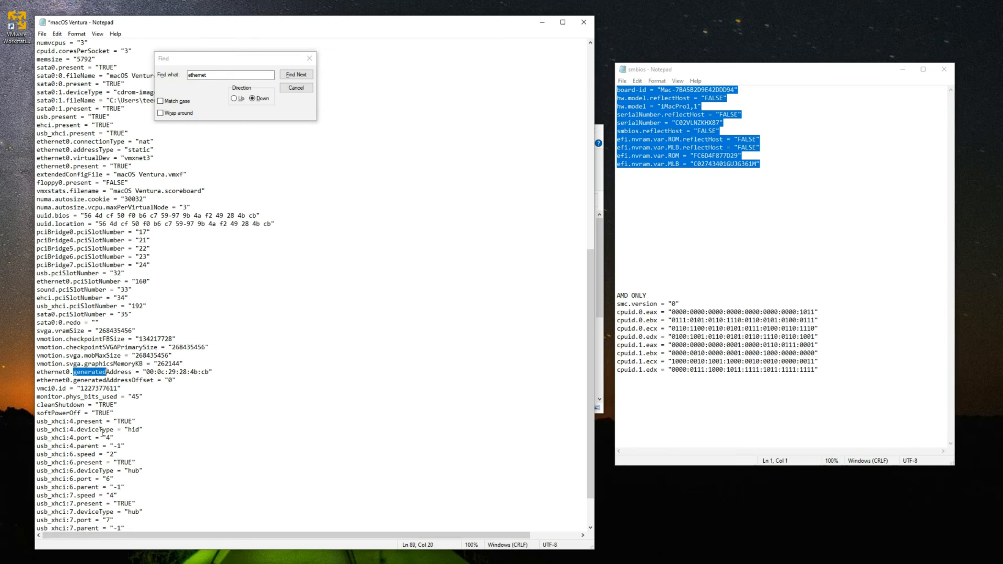
pyautogui.press('Delete')
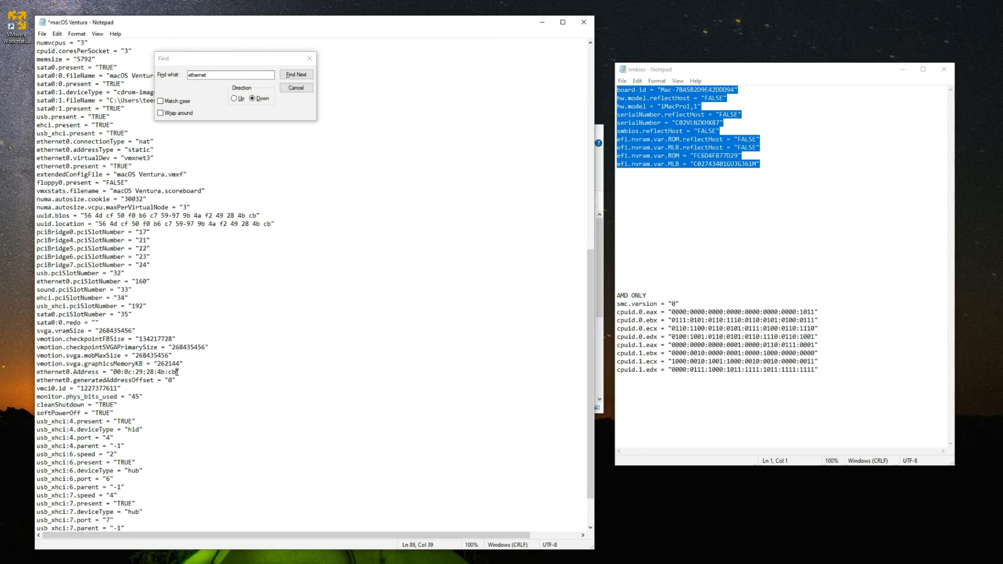
pyautogui.moveTo(177, 372); pyautogui.dragTo(114, 372)
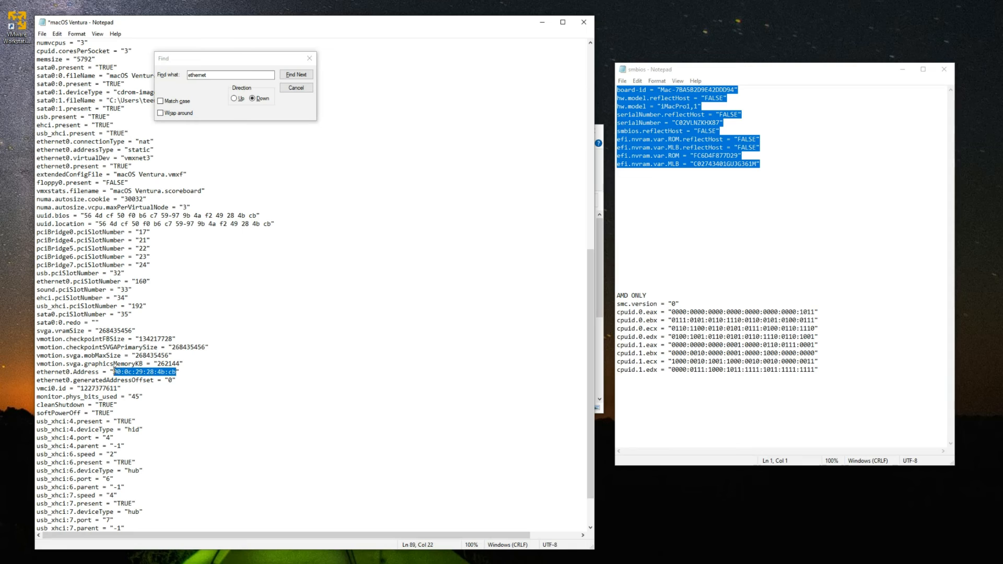
pyautogui.click(307, 383)
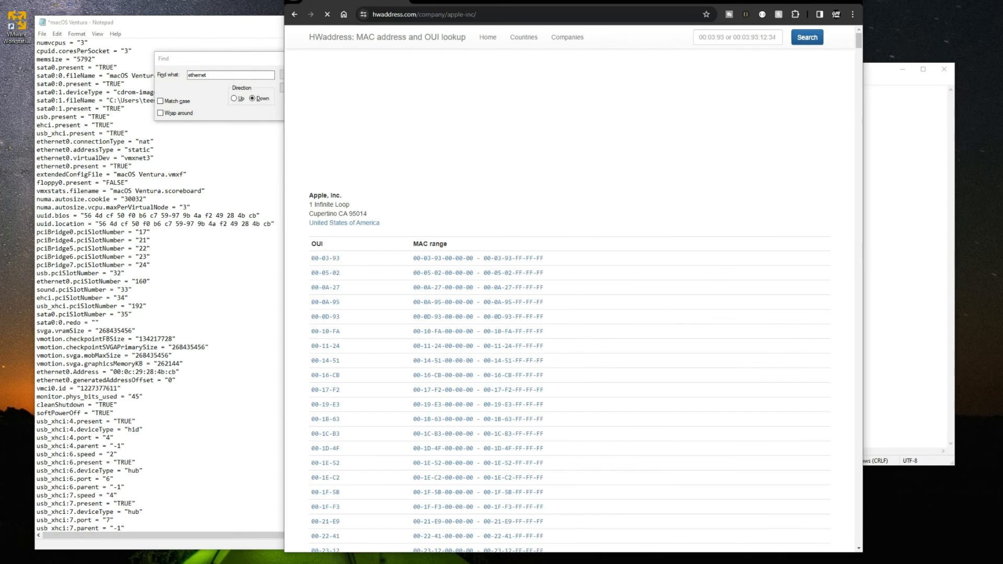
# - Note the 00-03-93 prefix in hwaddress.com's Apple OUI list, then return to the ethernet0.Address line
pyautogui.moveTo(569, 0); pyautogui.dragTo(695, 1)
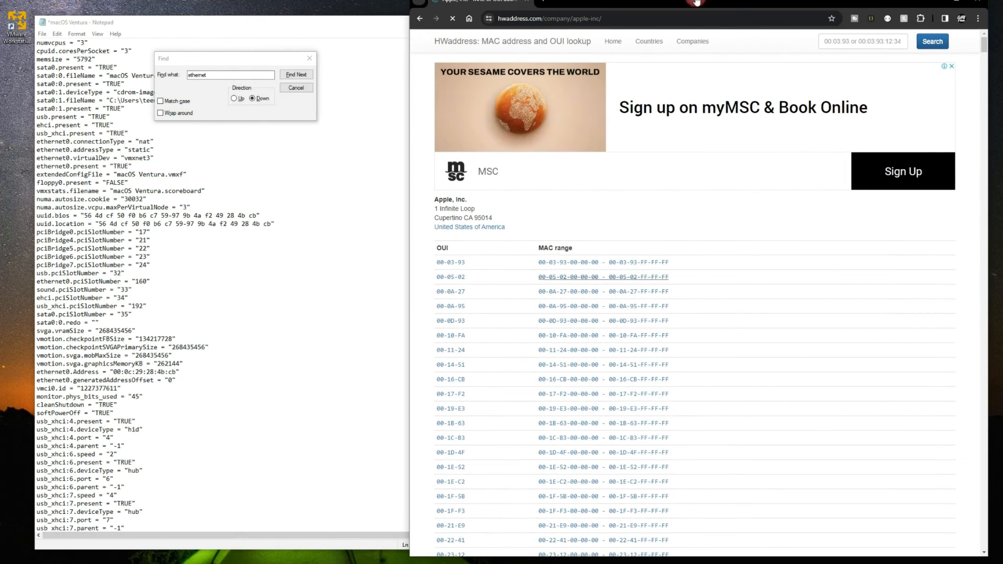
pyautogui.moveTo(472, 262); pyautogui.dragTo(432, 265)
pyautogui.click(472, 261)
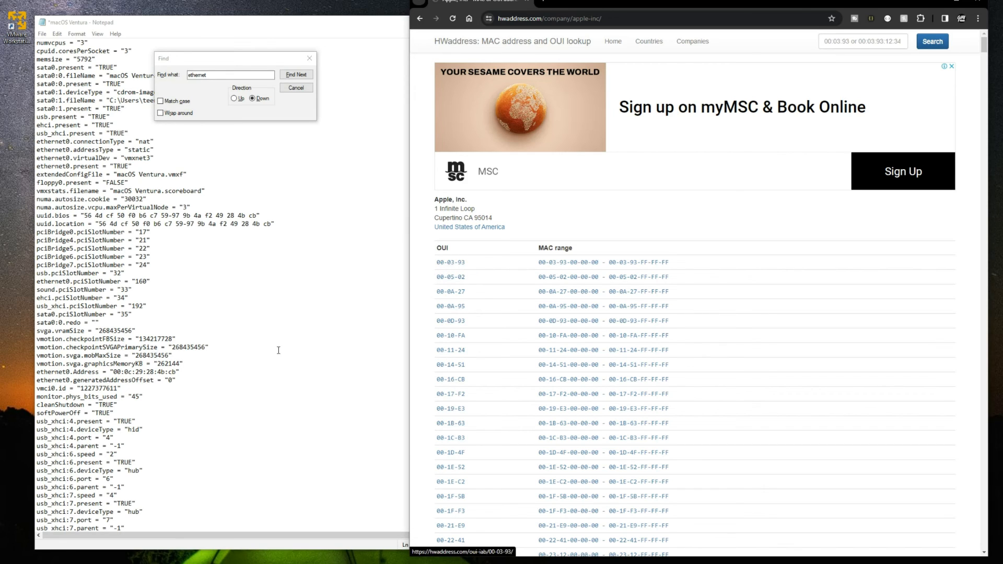
pyautogui.click(129, 372)
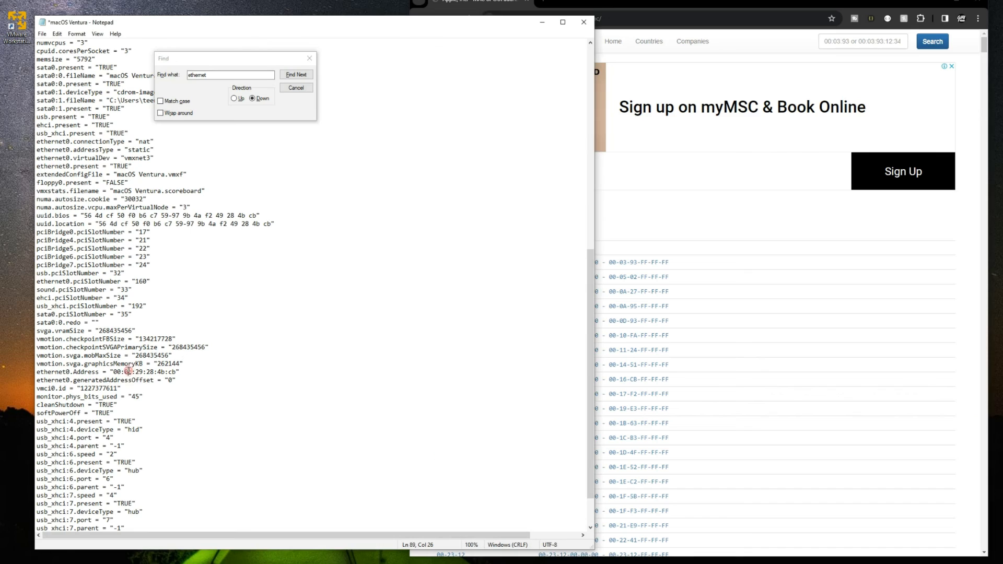
# - Change the ethernet0.Address prefix from 00:0c:29 to Apple's 00:03:93
pyautogui.press('BackSpace')
pyautogui.write('3')
pyautogui.press('BackSpace')
pyautogui.press('BackSpace')
pyautogui.write('93')
# - Turn generatedAddressOffset into ethernet0.CheckMACAddress = "FALSE" and save the config
pyautogui.moveTo(73, 381); pyautogui.dragTo(154, 381)
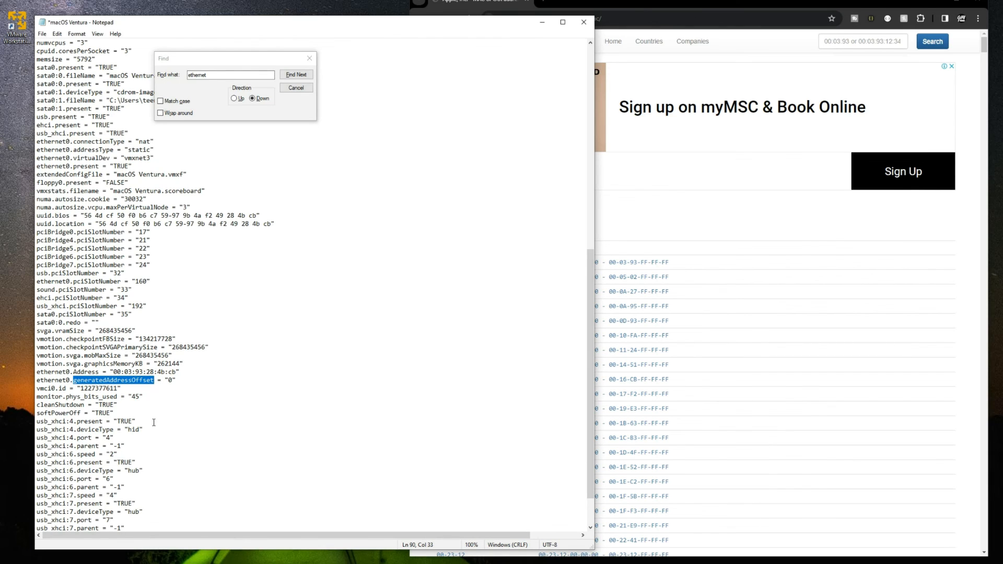
pyautogui.write('CheckMA')
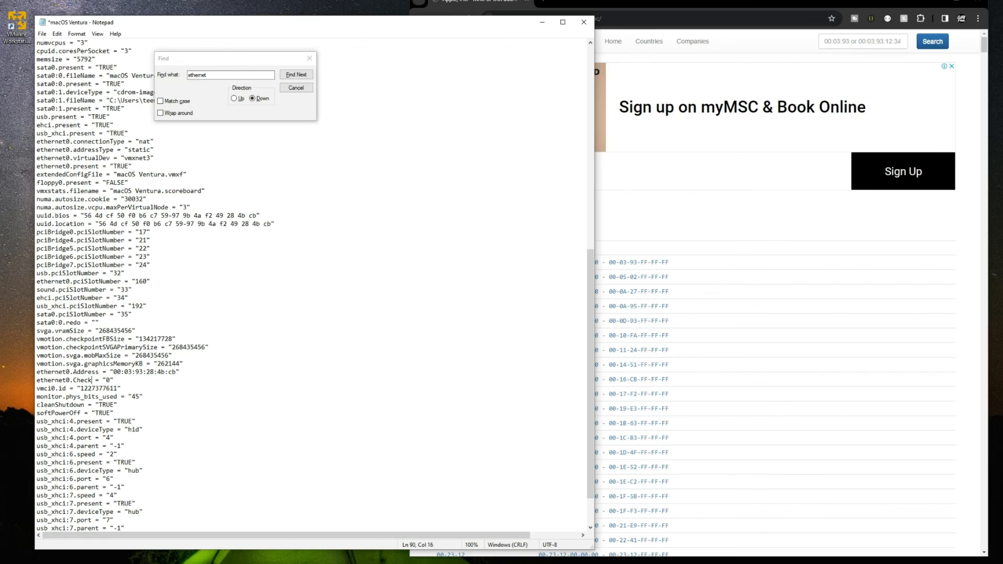
pyautogui.write('CAddress')
pyautogui.hotkey('shift', 'Right')
pyautogui.write('FALS')
pyautogui.hotkey('ctrl', 's')
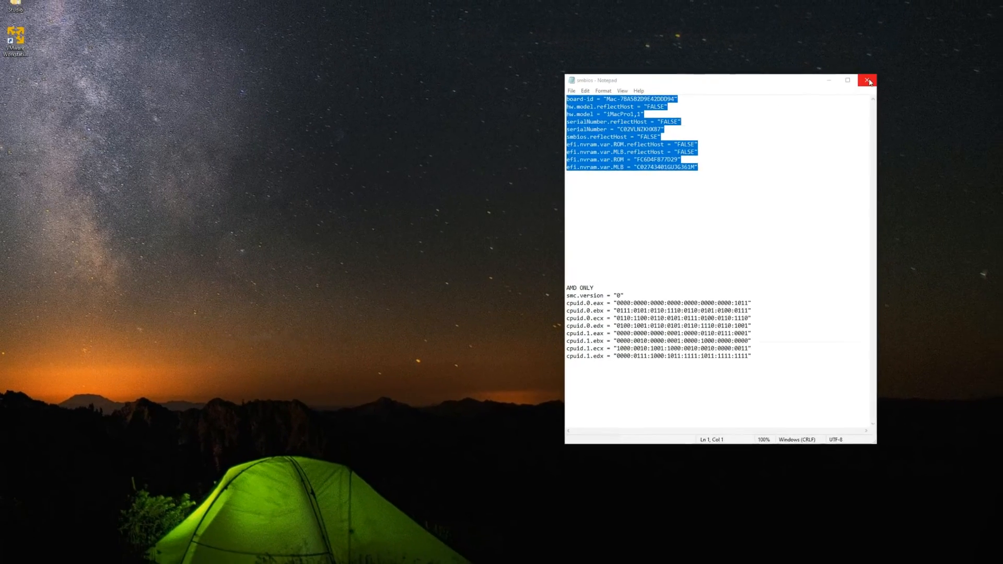
# - Close the smbios notes, launch VMware Workstation Player from the desktop, and select macOS Ventura
pyautogui.click(868, 80)
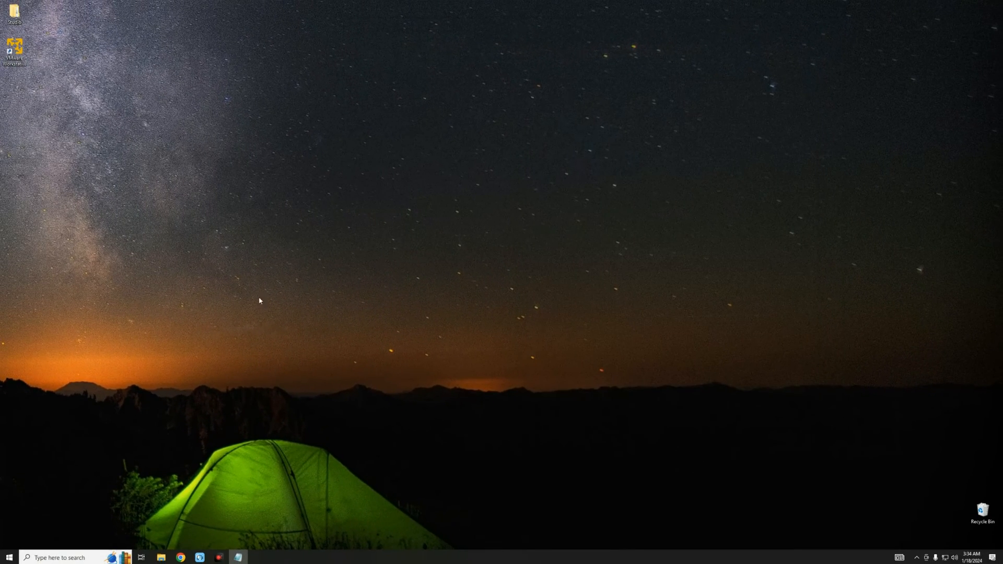
pyautogui.click(12, 49)
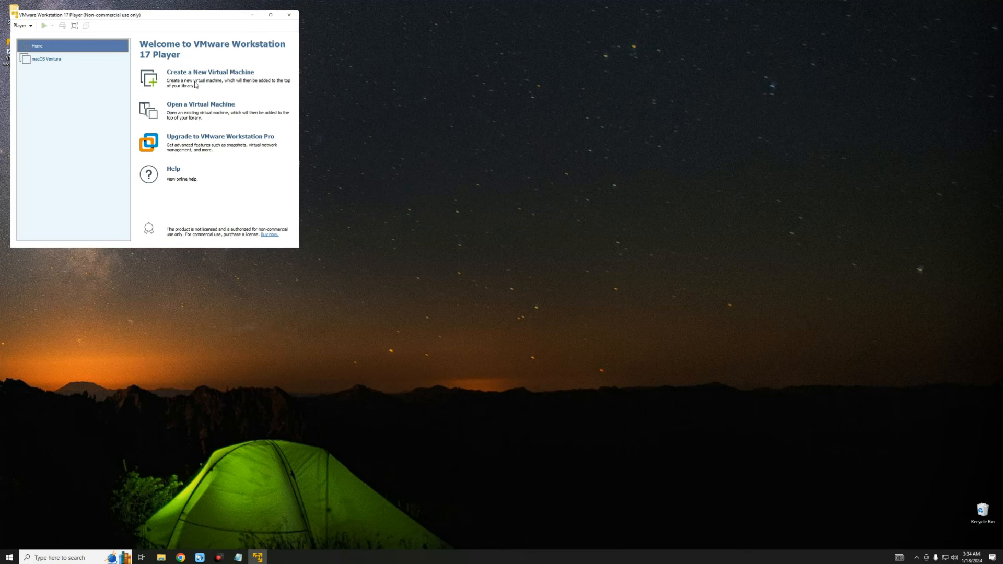
pyautogui.moveTo(168, 15); pyautogui.dragTo(224, 80)
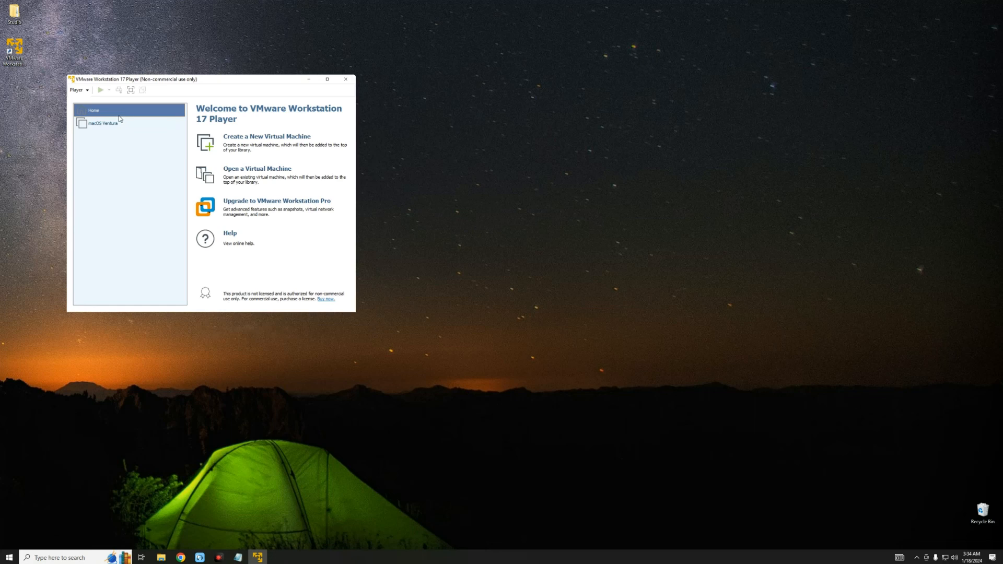
pyautogui.click(114, 124)
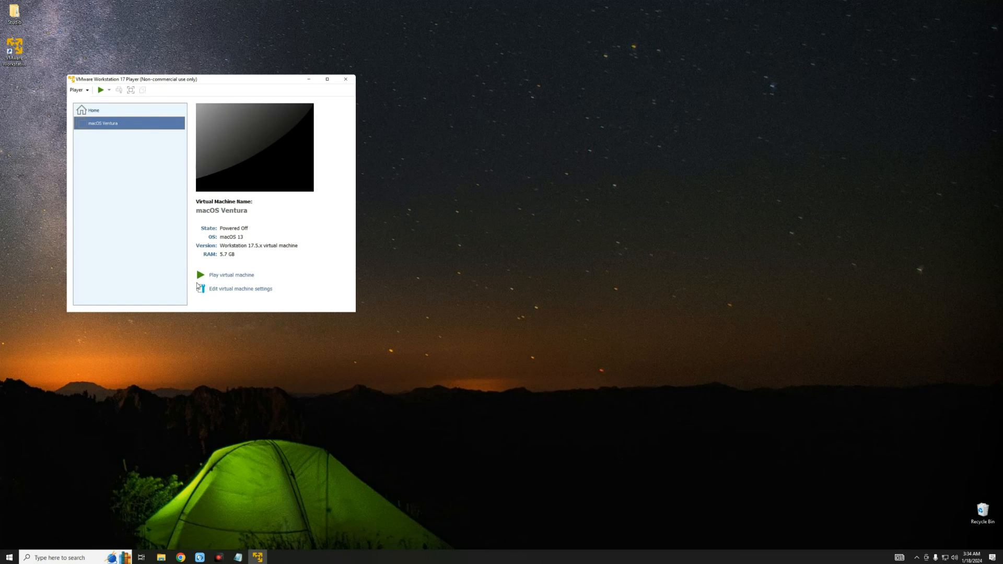
# - Untick Connect at power on for the macOS Ventura VM's CD/DVD (SATA) drive and apply
pyautogui.click(236, 290)
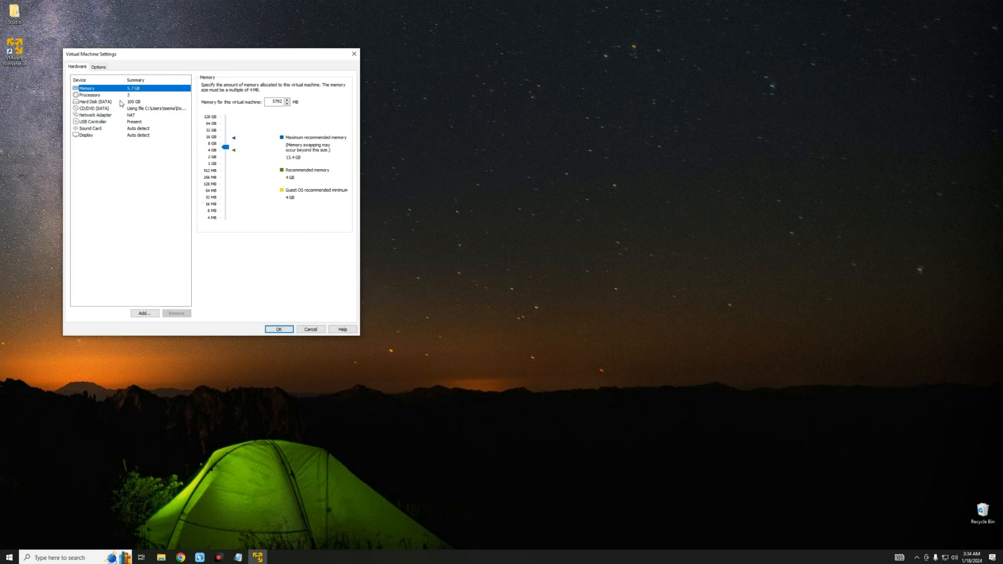
pyautogui.click(141, 110)
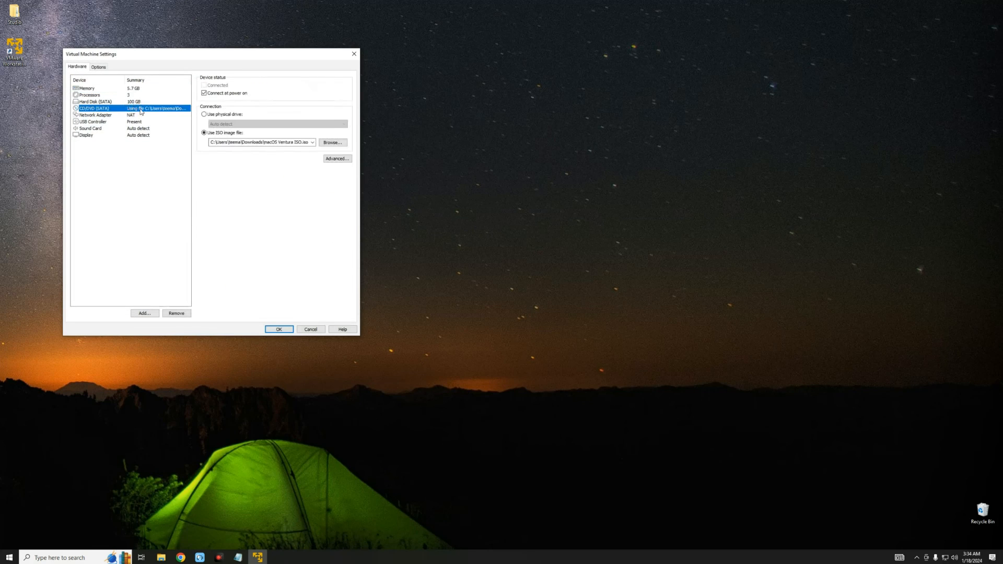
pyautogui.click(204, 94)
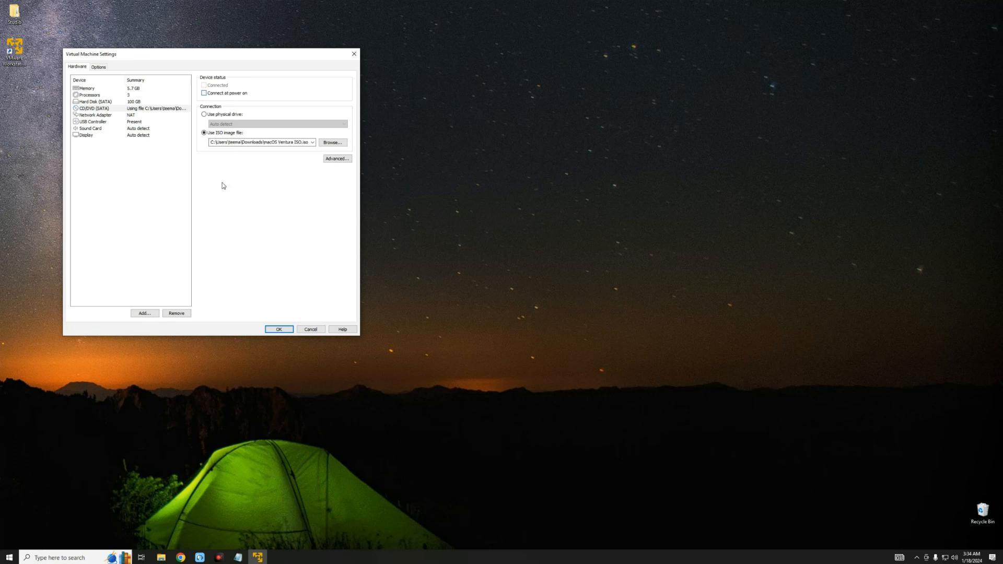
pyautogui.click(281, 330)
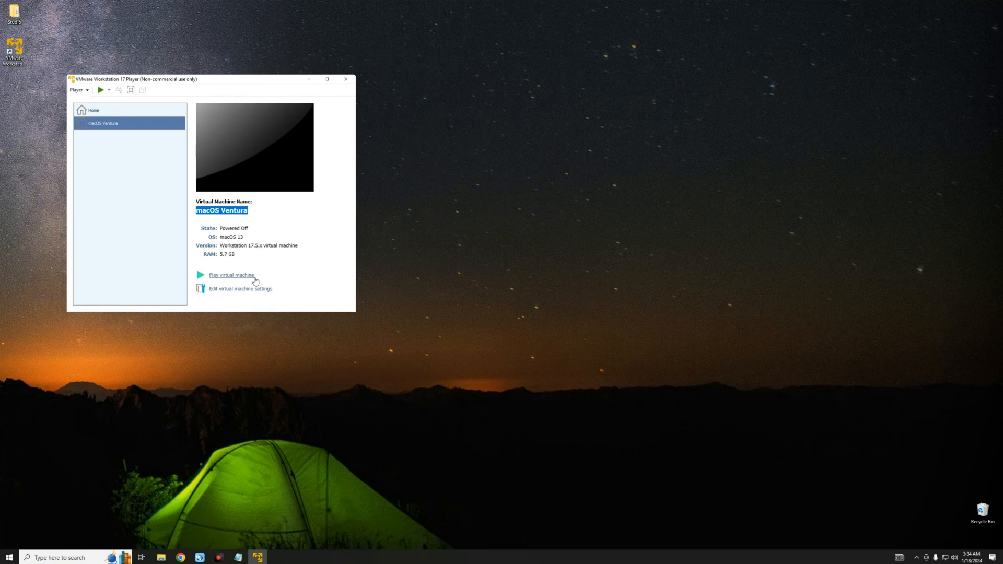
# - Power on the macOS Ventura VM and sign in with the account password
pyautogui.click(241, 281)
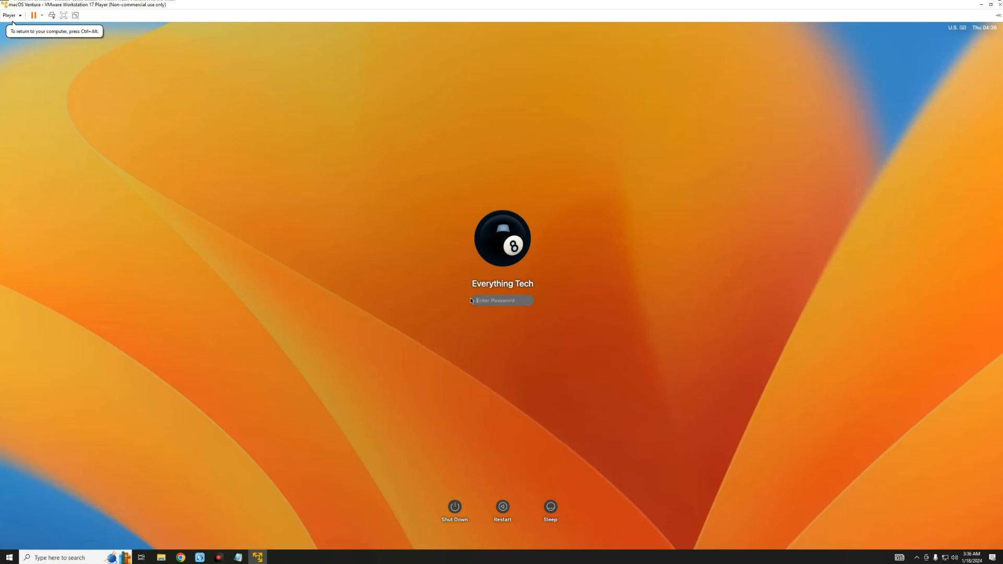
pyautogui.write('••••')
pyautogui.press('Return')
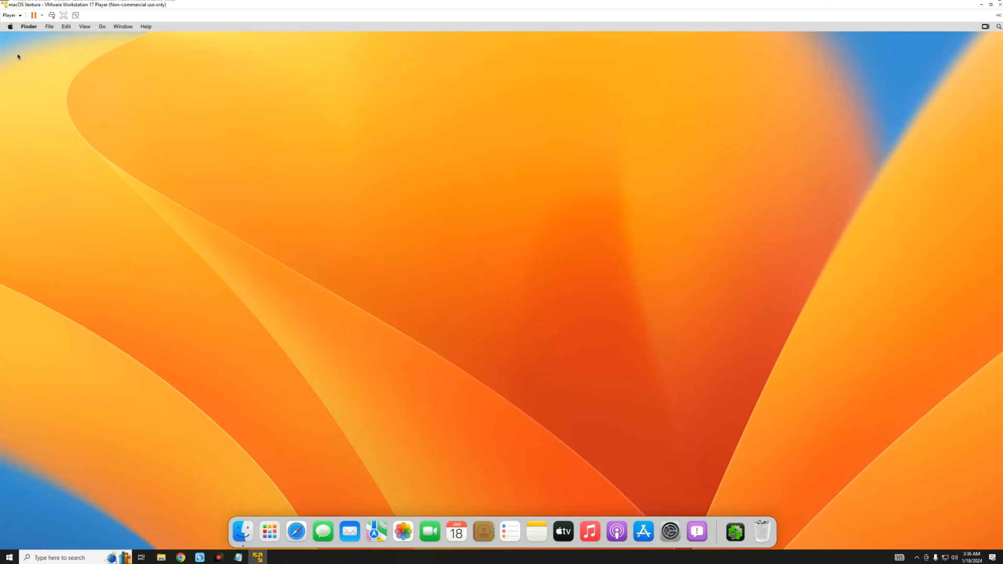
pyautogui.click(10, 26)
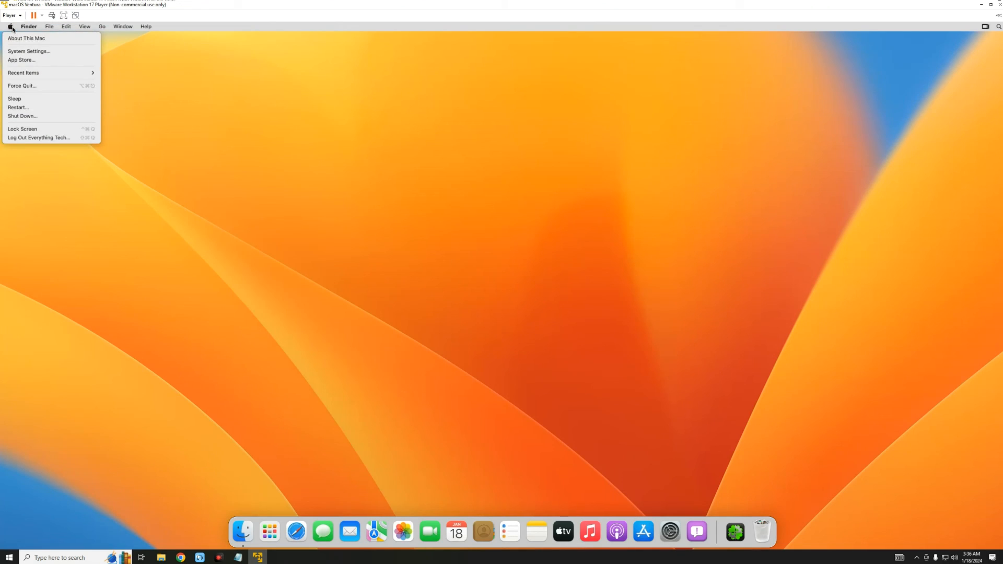
pyautogui.click(16, 38)
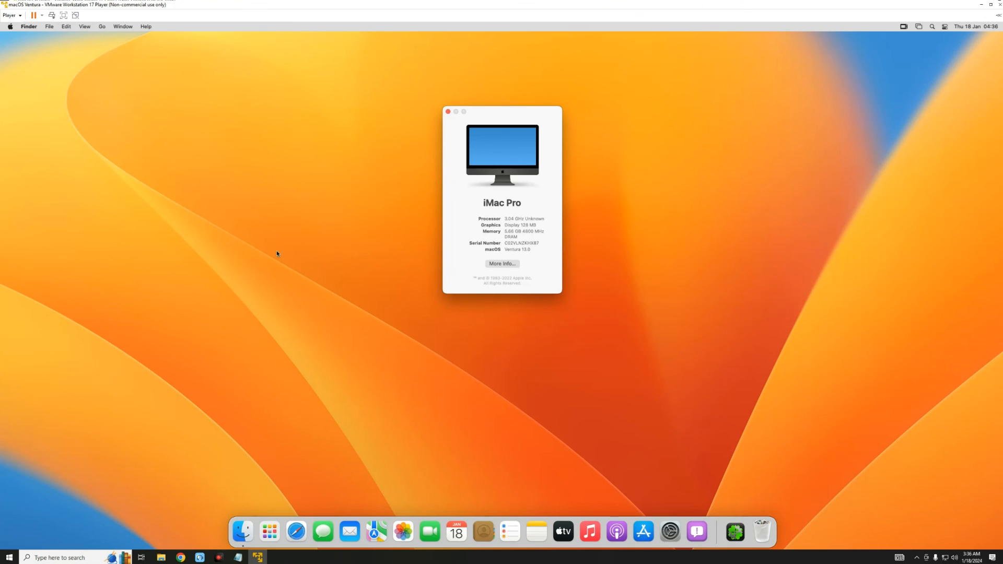
pyautogui.doubleClick(518, 243)
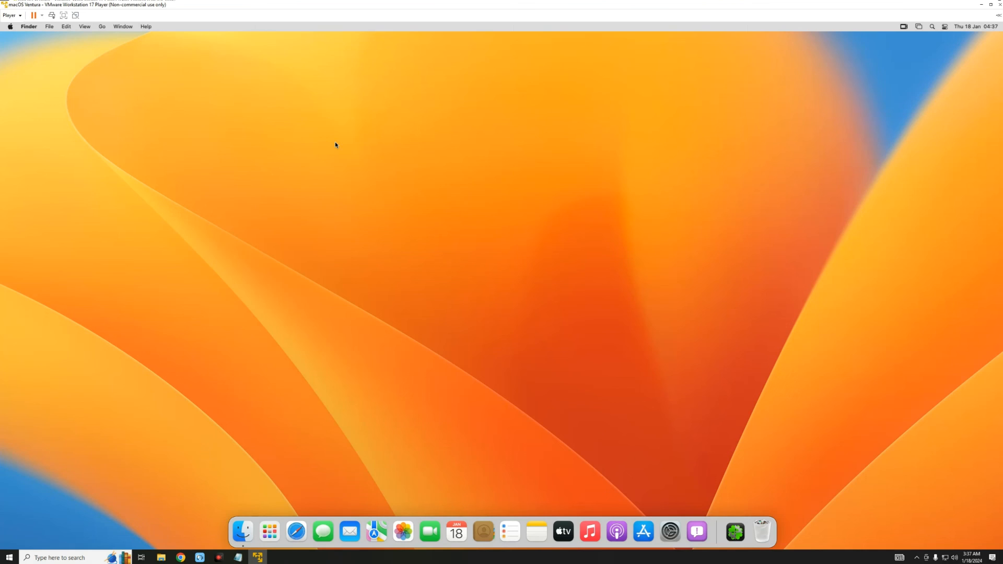
# - Choose Shut Down from the Apple menu to get the 59-second shutdown confirmation
pyautogui.click(11, 27)
pyautogui.click(53, 116)
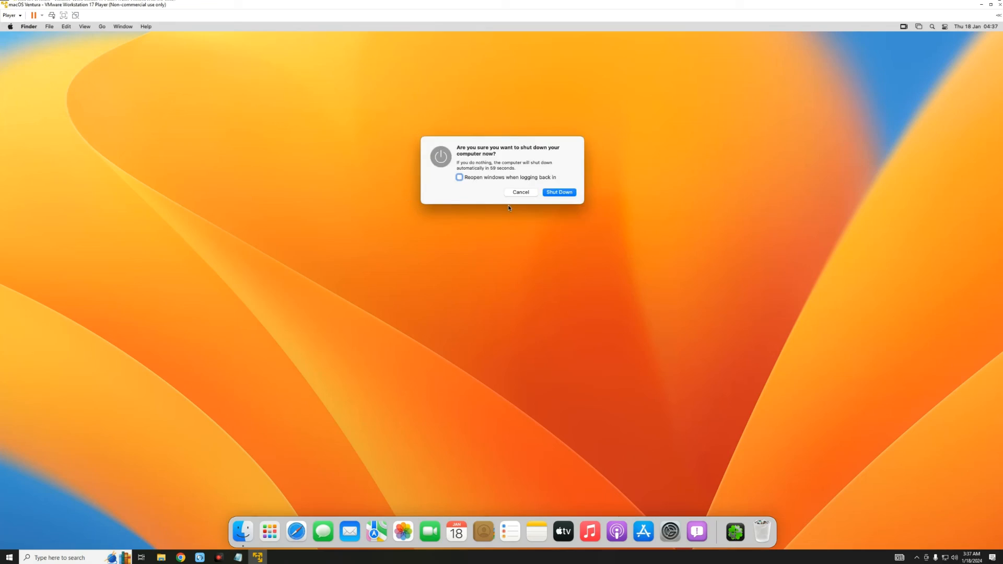